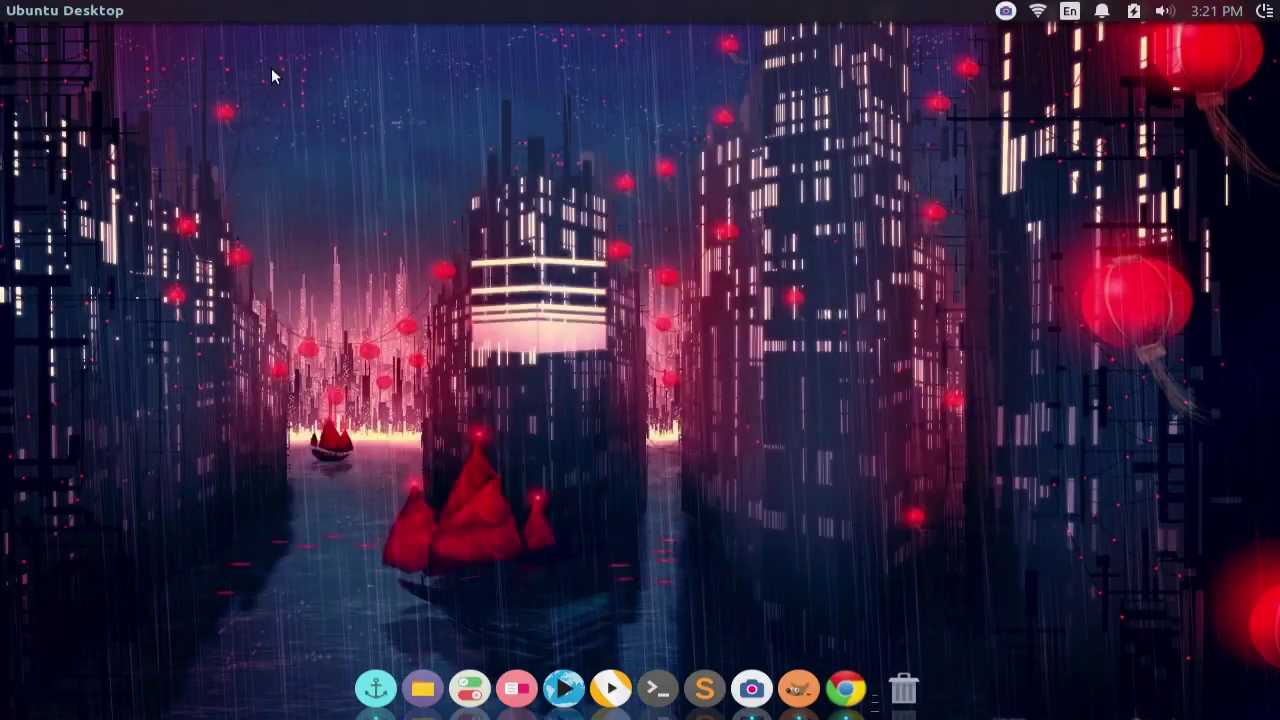
pyautogui.moveTo(264, 58); pyautogui.dragTo(1155, 620)
pyautogui.moveTo(222, 72); pyautogui.dragTo(1088, 598)
# Step: Bring up GIMP, and switch to the "NEW CS6 II theme for gimp" page in Chrome
pyautogui.click(798, 686)
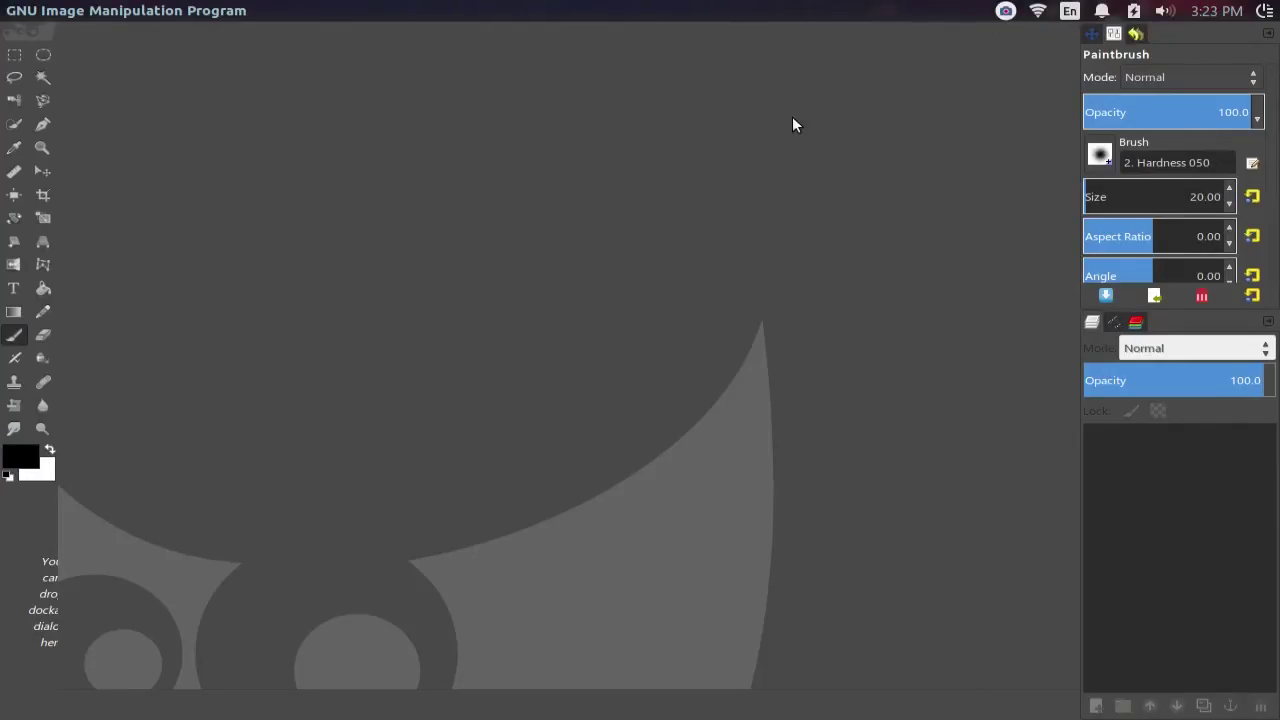
pyautogui.hotkey('alt', 'Tab')
pyautogui.hotkey('alt', 'Tab')
pyautogui.hotkey('alt', 'Tab')
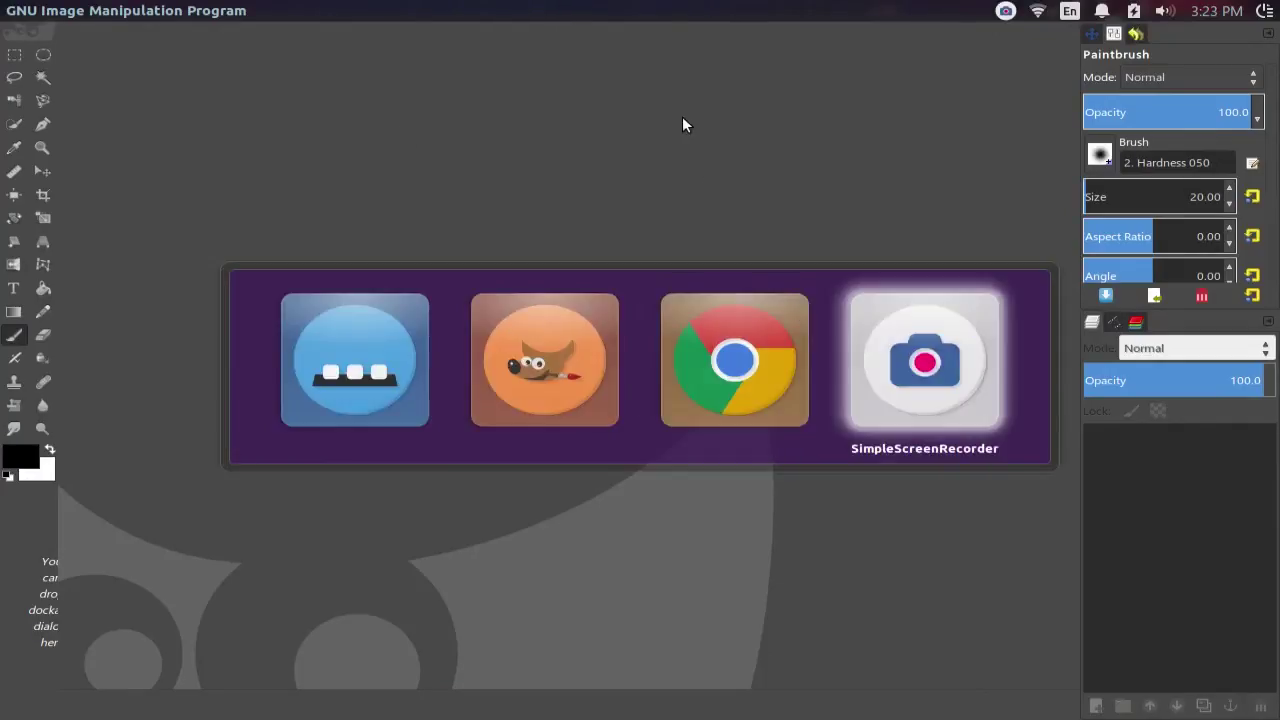
pyautogui.hotkey('alt', 'Tab')
pyautogui.hotkey('alt', 'Tab')
pyautogui.hotkey('alt', 'Tab')
pyautogui.hotkey('alt', 'Tab')
pyautogui.hotkey('alt', 'Tab')
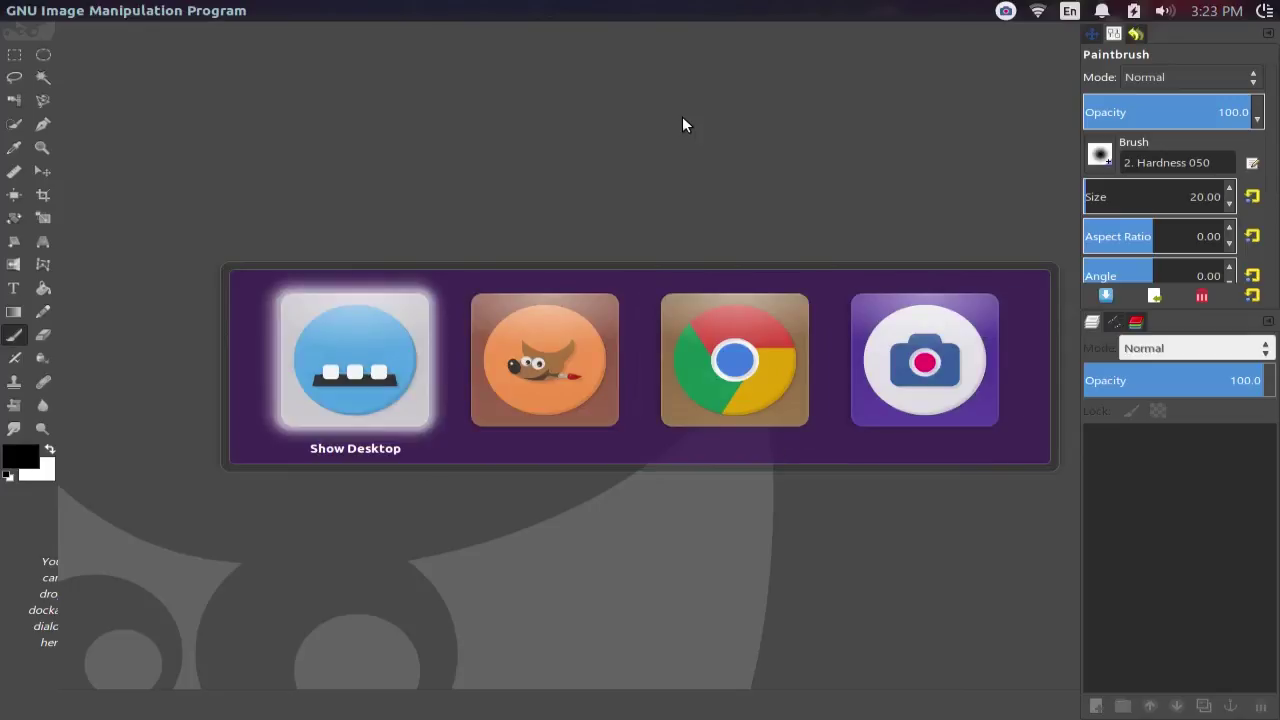
pyautogui.hotkey('alt', 'Tab')
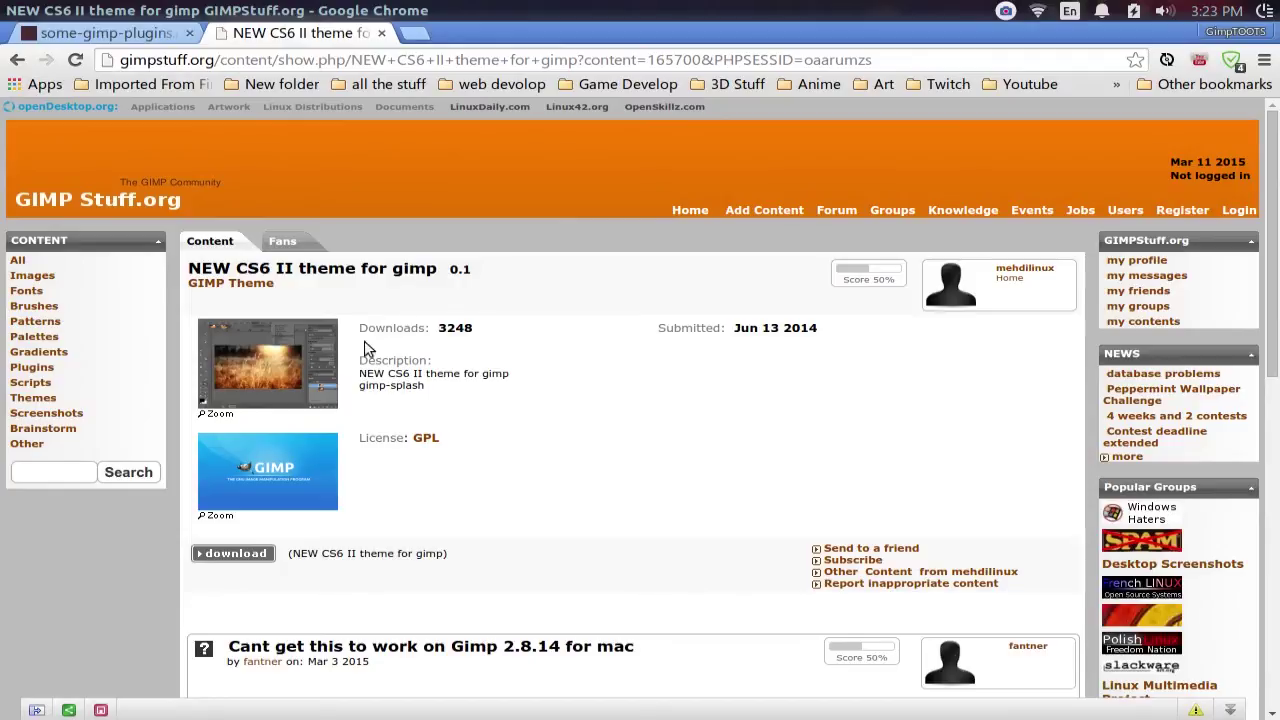
# Step: Download the NEW CS6 II theme for gimp and extract its zip archive in place in the Downloads folder using Files
pyautogui.click(227, 562)
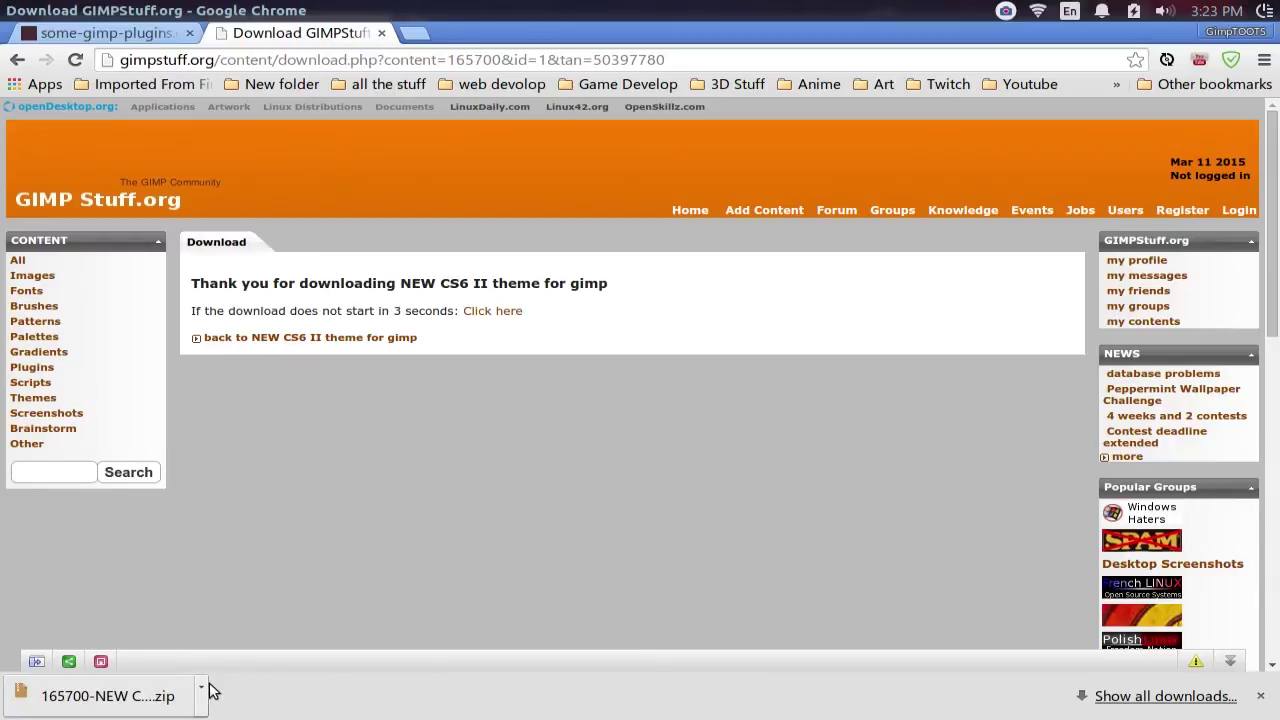
pyautogui.moveTo(662, 695)
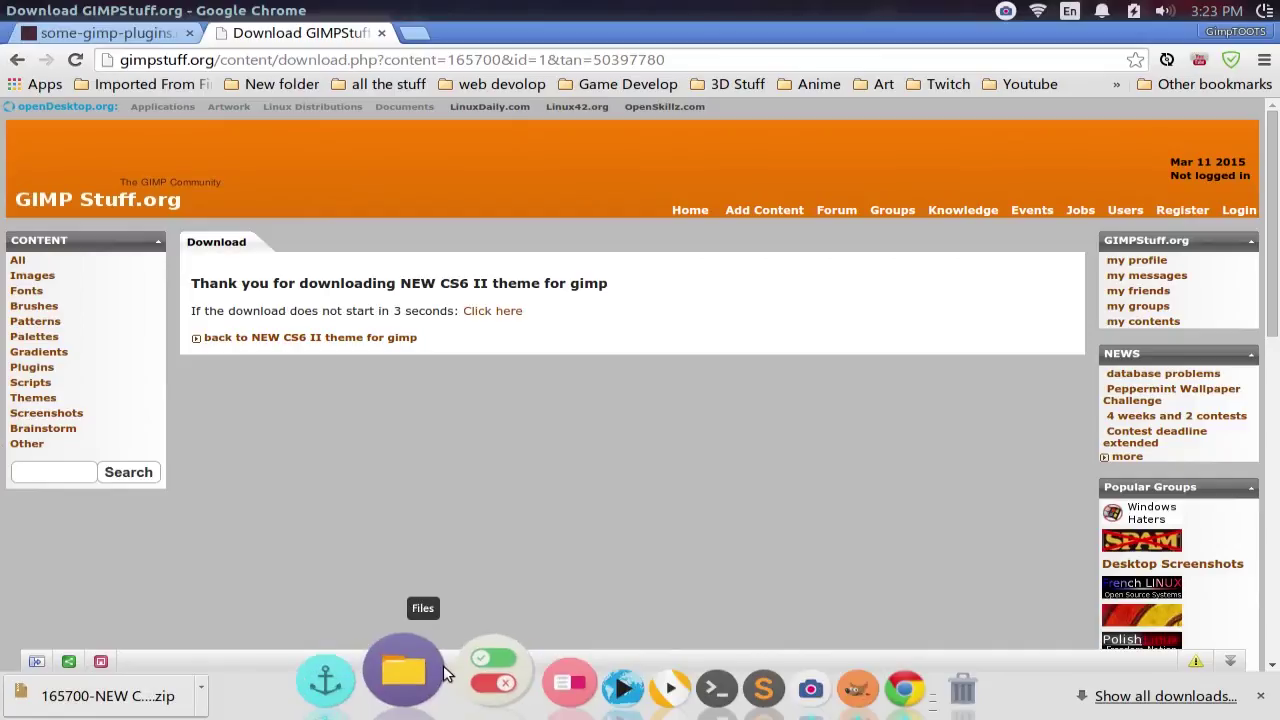
pyautogui.click(438, 675)
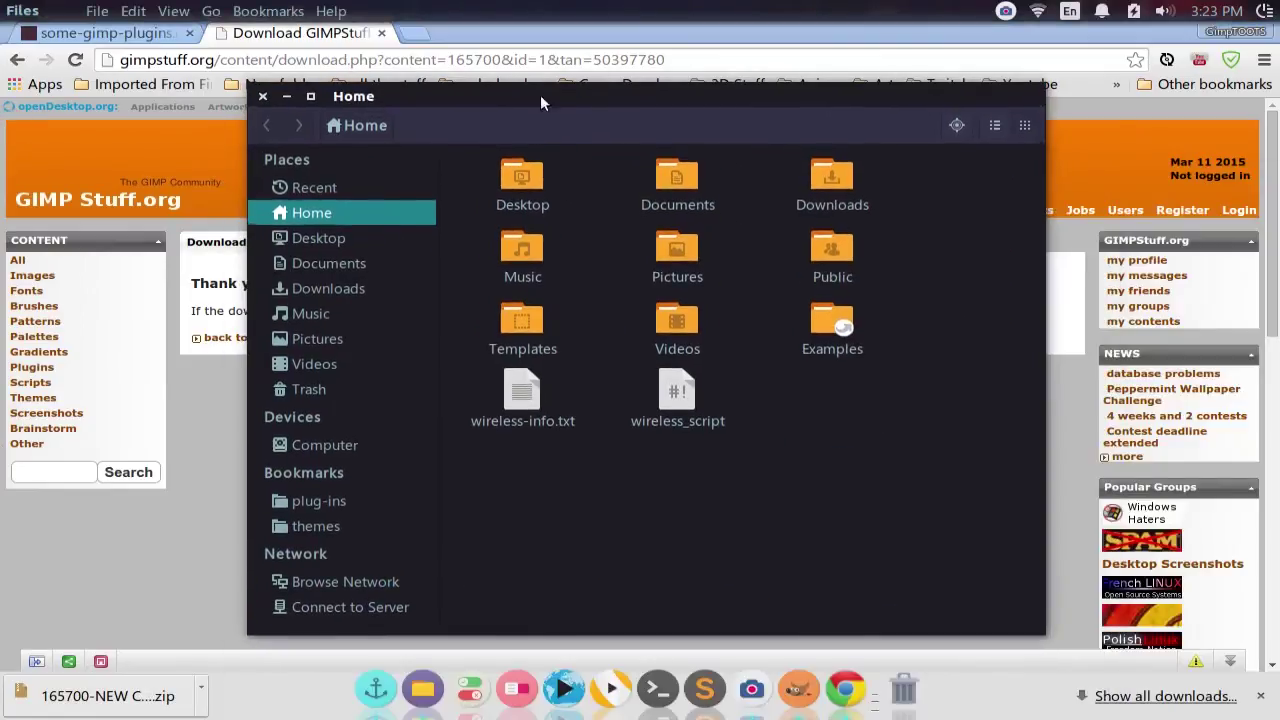
pyautogui.click(345, 290)
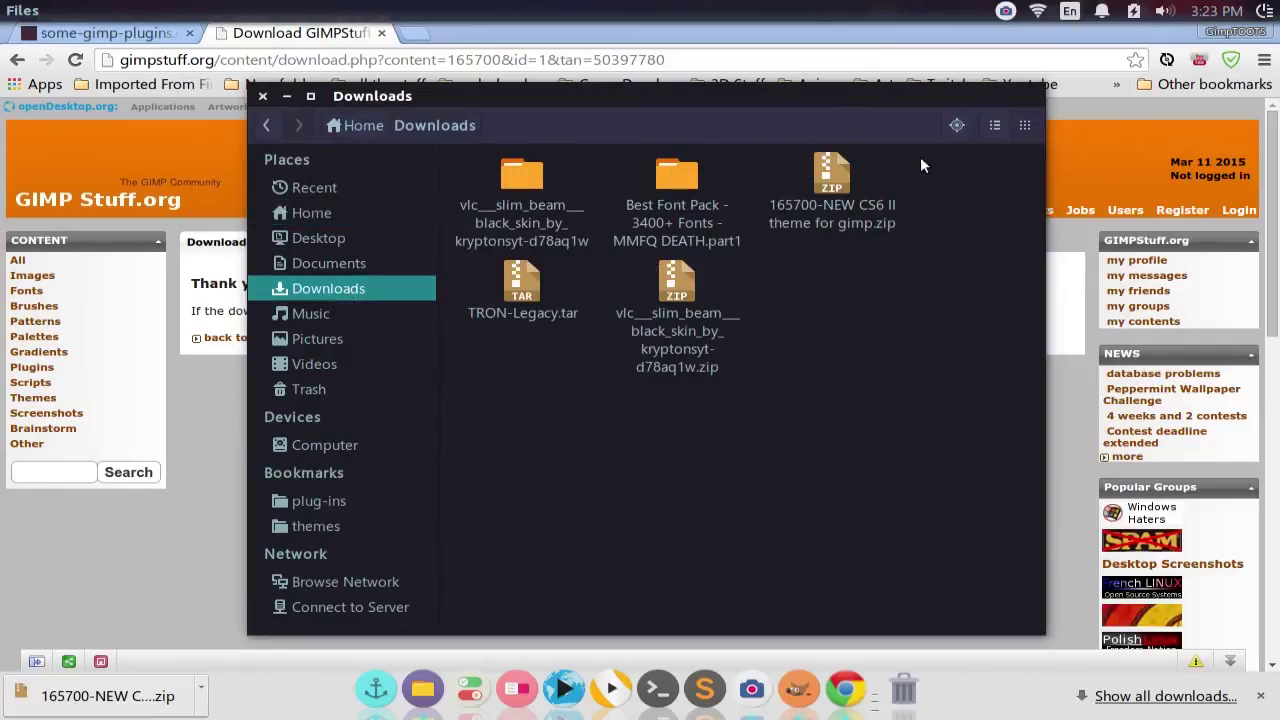
pyautogui.click(841, 178)
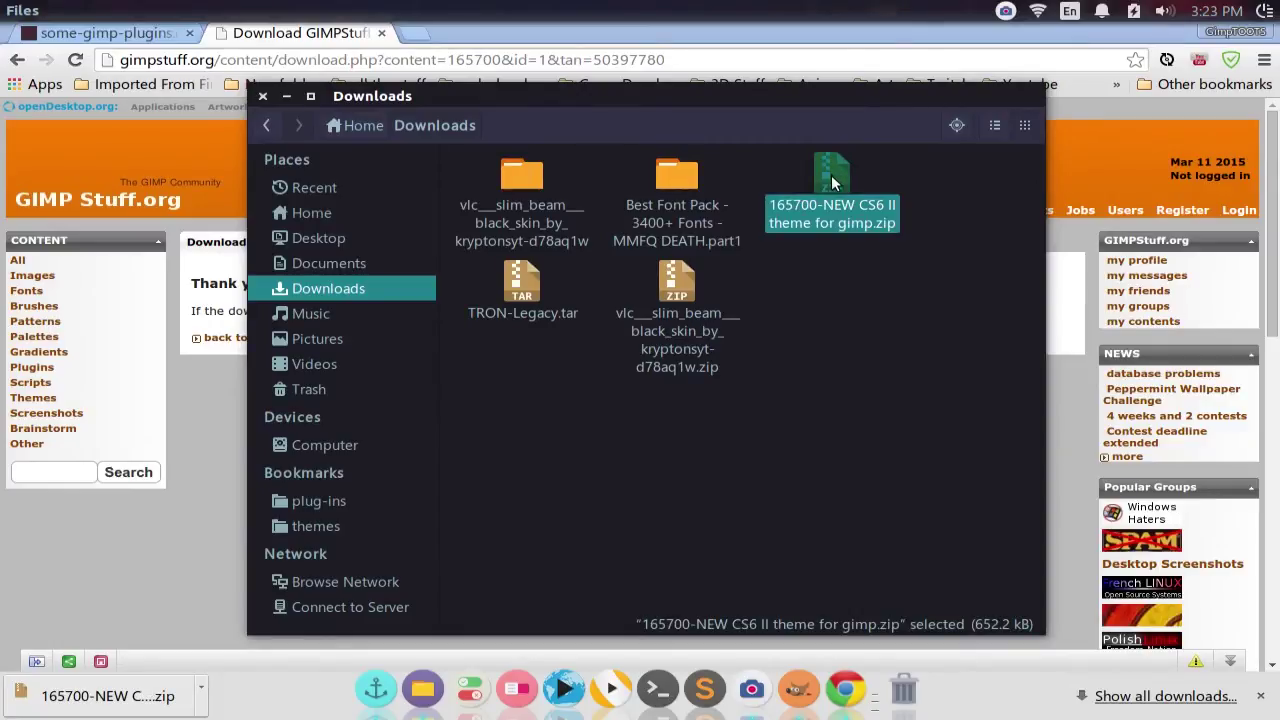
pyautogui.rightClick(831, 178)
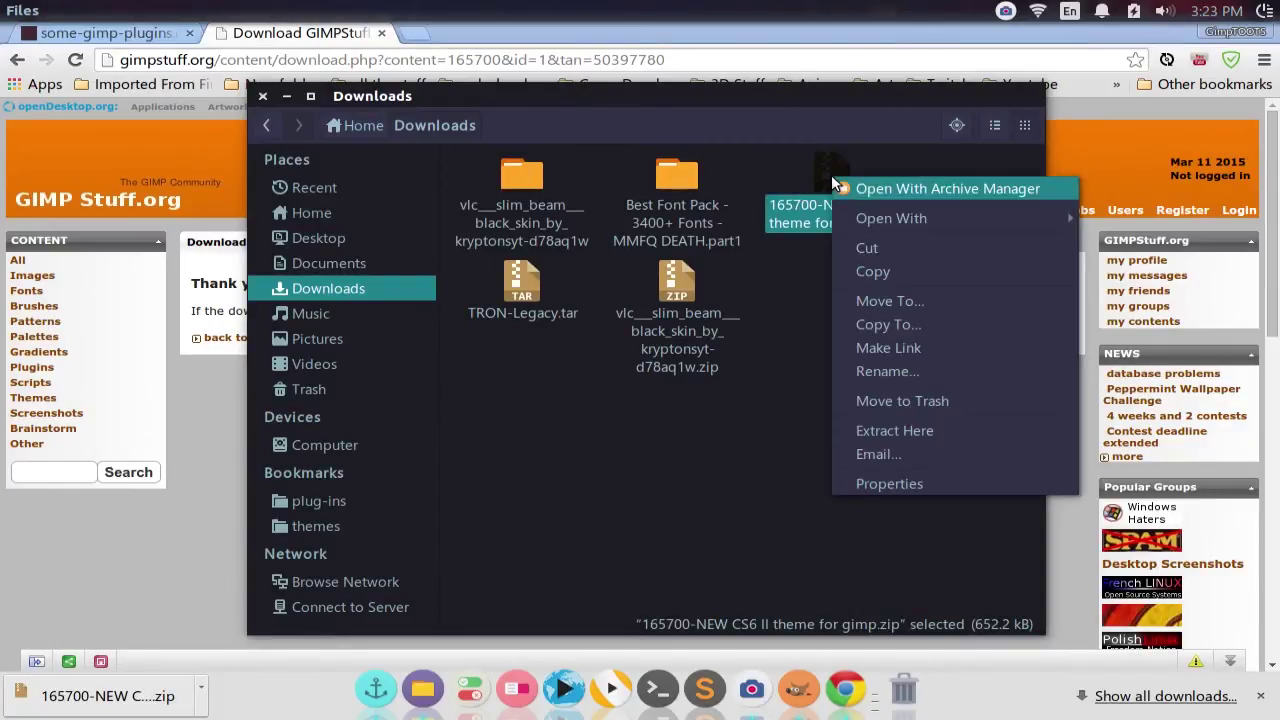
pyautogui.click(878, 432)
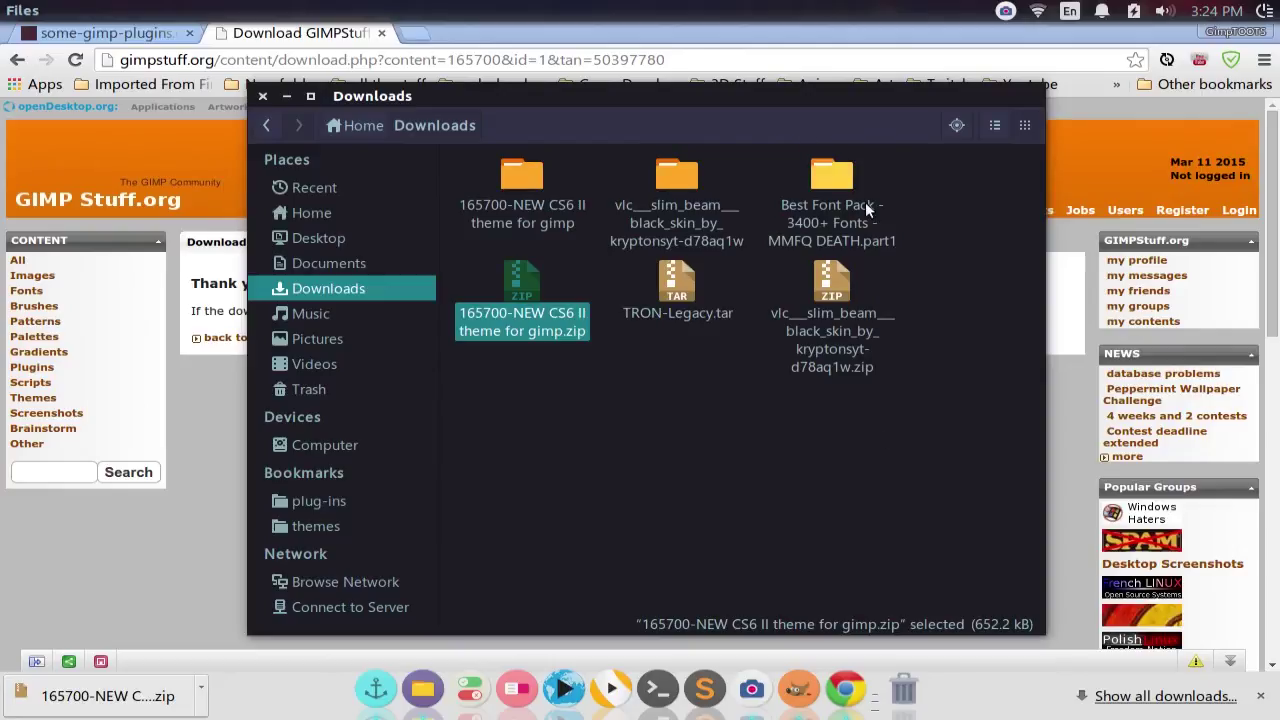
# Step: Look inside the extracted 165700 folder and copy its "NEW CS6 II theme for gimp" subfolder
pyautogui.doubleClick(512, 187)
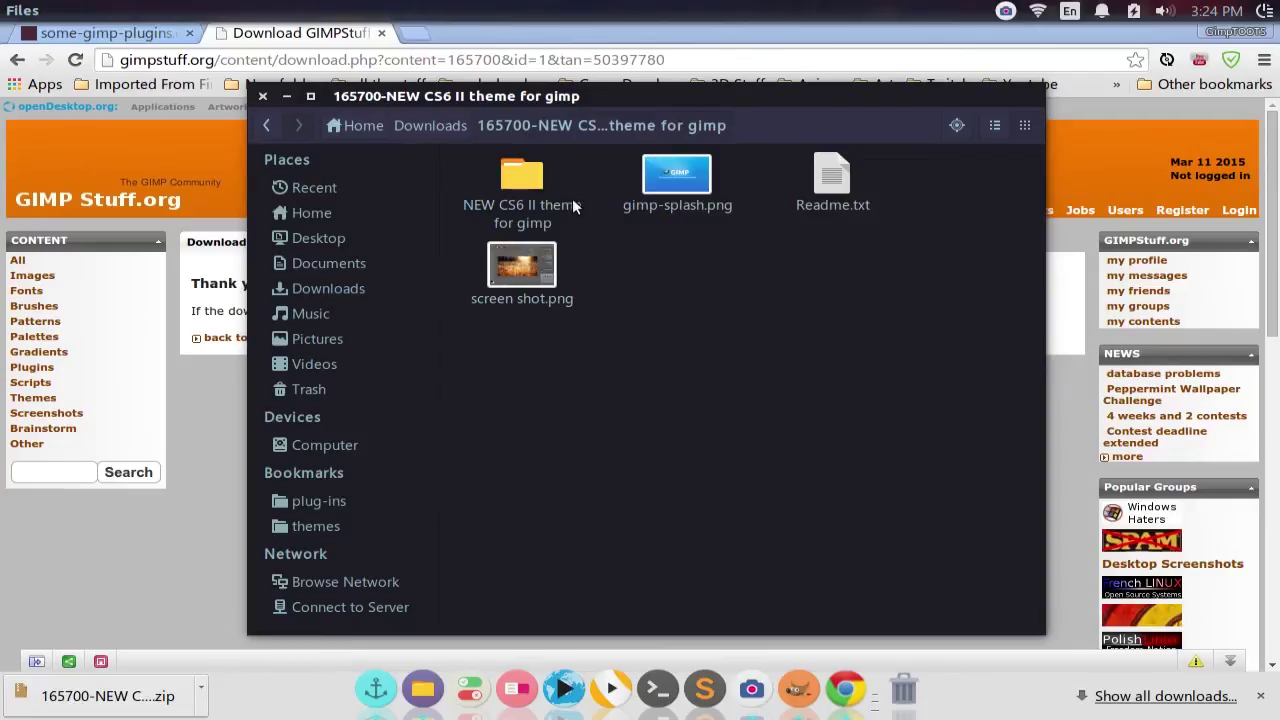
pyautogui.doubleClick(537, 189)
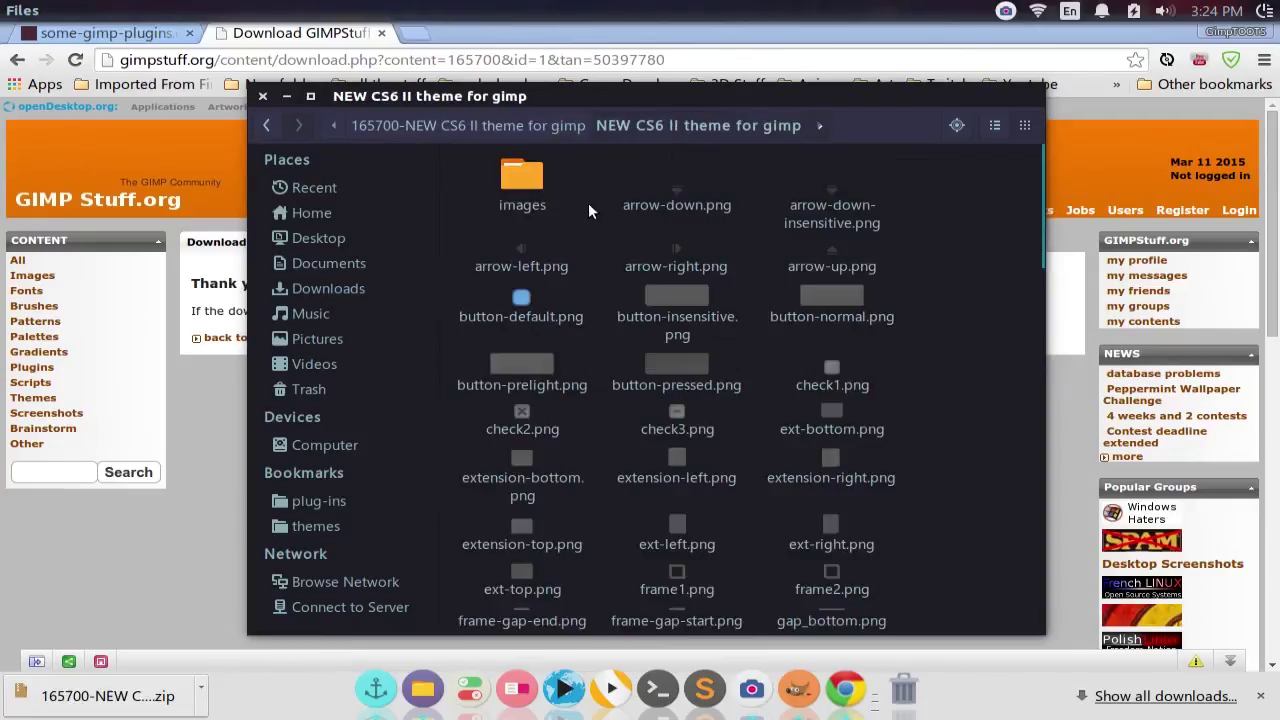
pyautogui.click(267, 125)
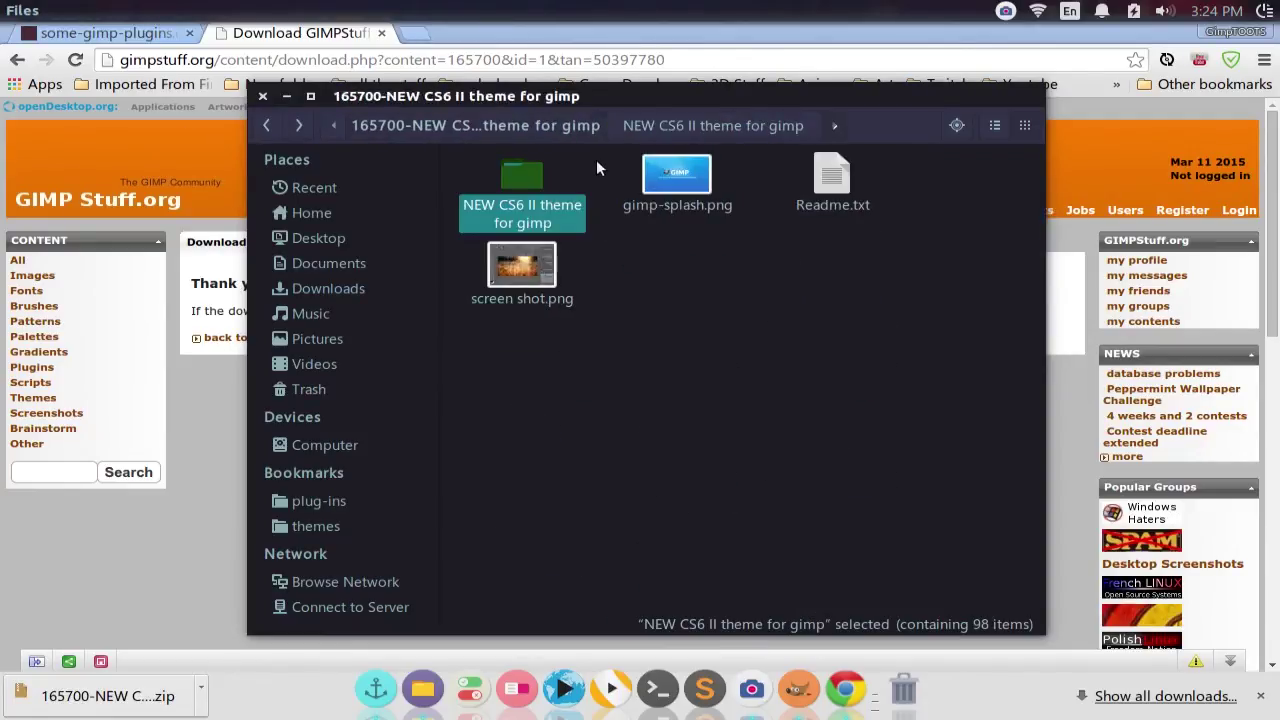
pyautogui.rightClick(522, 188)
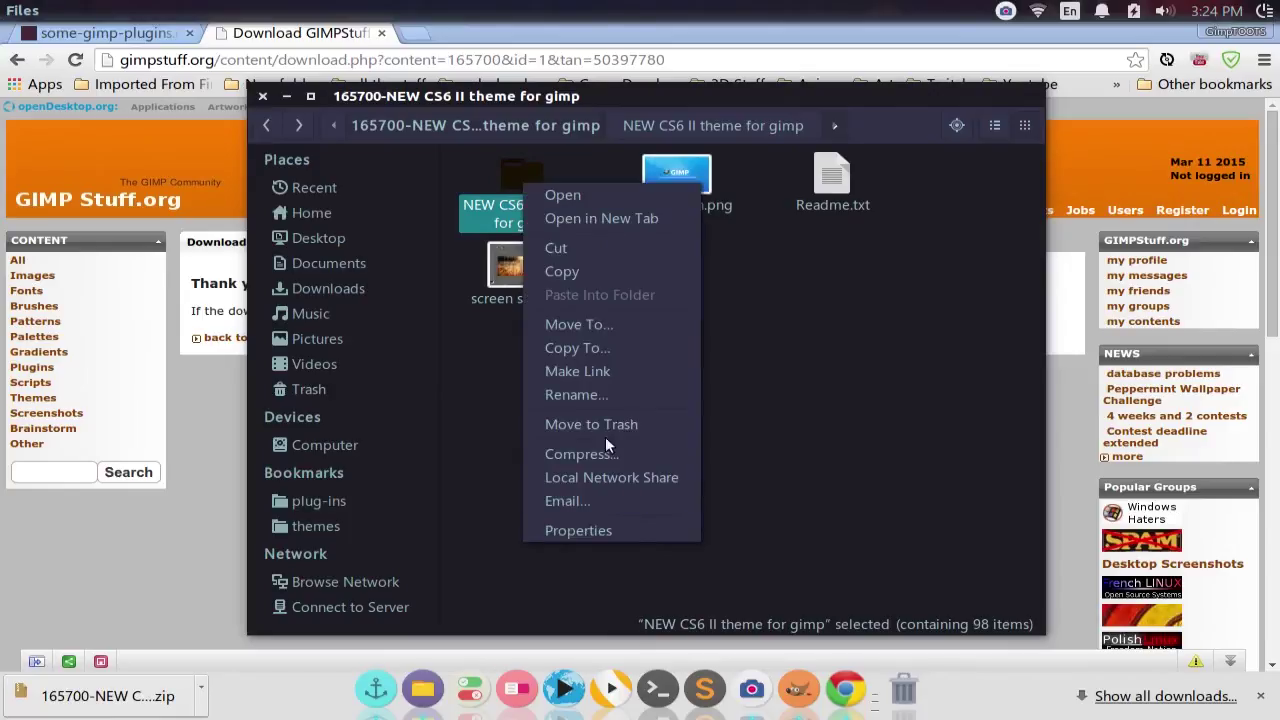
pyautogui.click(586, 270)
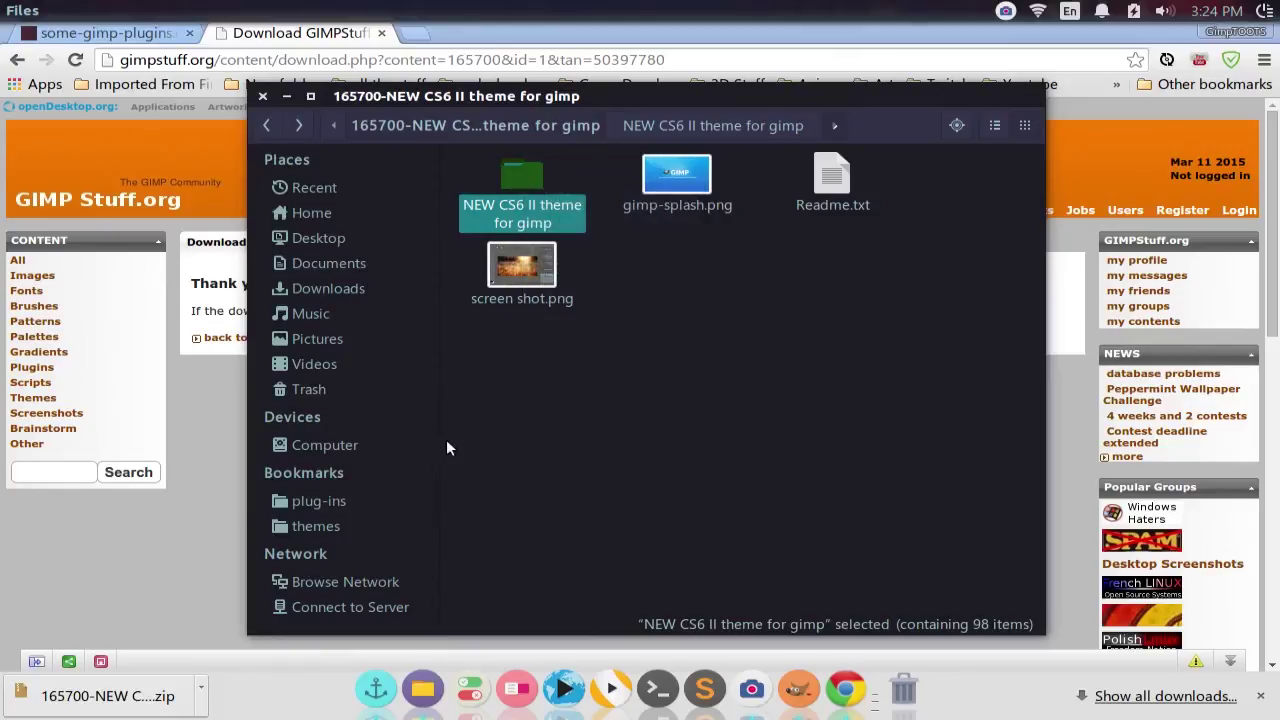
# Step: Go to the Home folder and show its hidden files
pyautogui.click(302, 215)
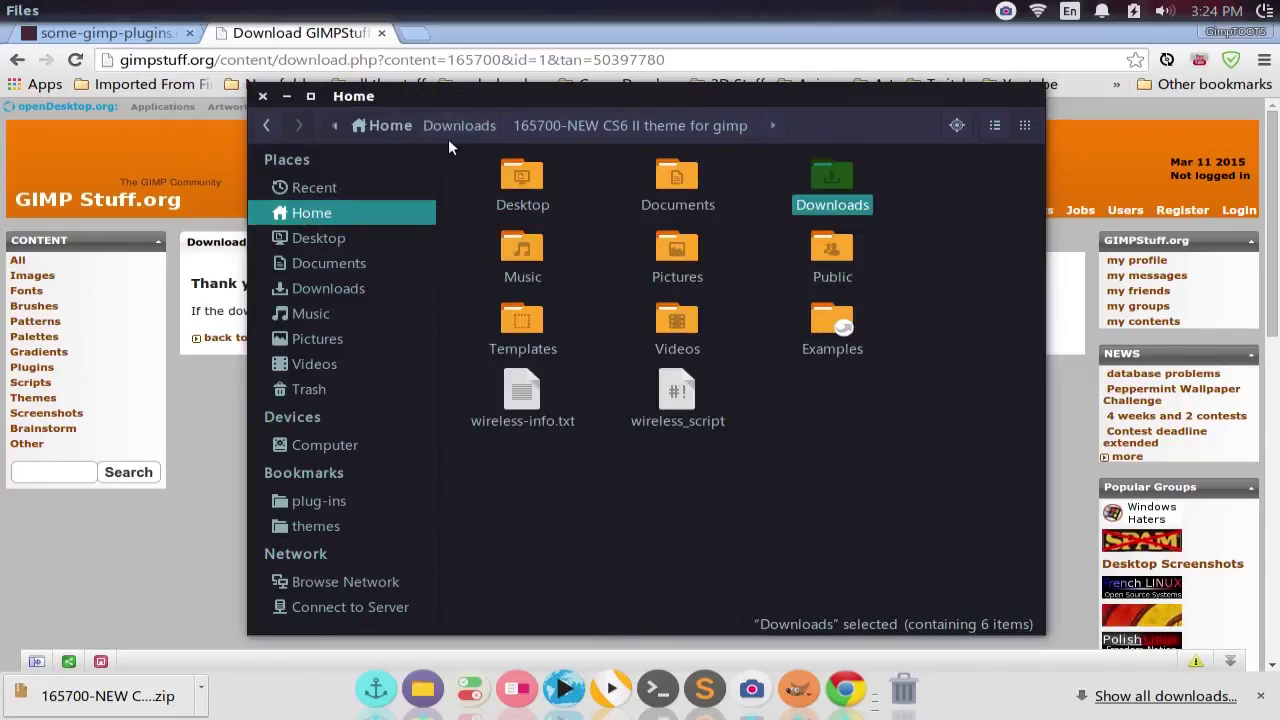
pyautogui.moveTo(477, 90); pyautogui.dragTo(419, 38)
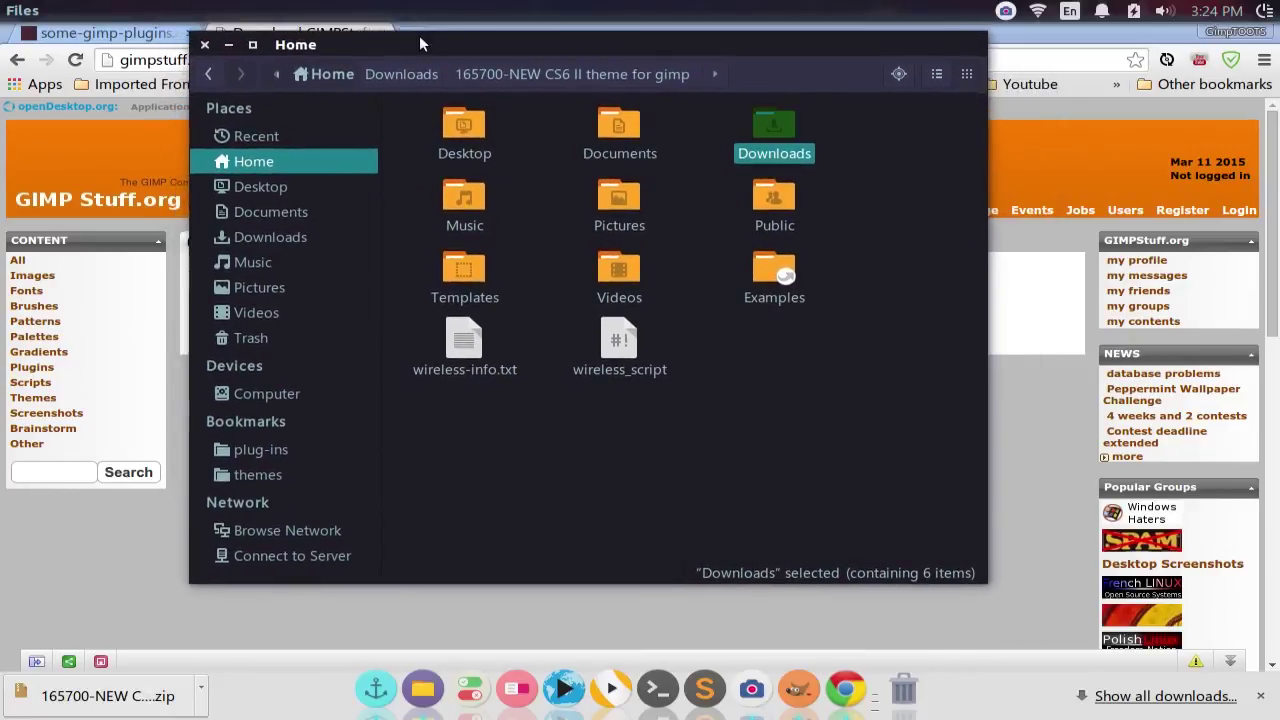
pyautogui.moveTo(300, 12)
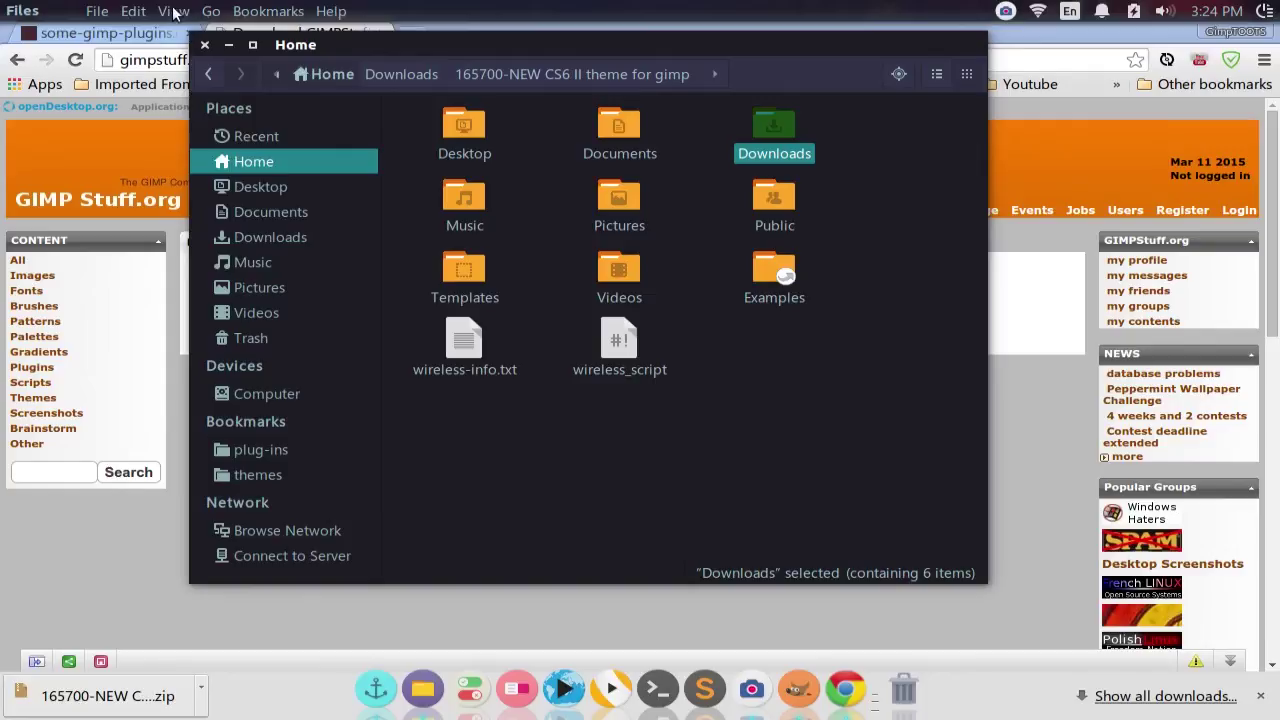
pyautogui.click(173, 13)
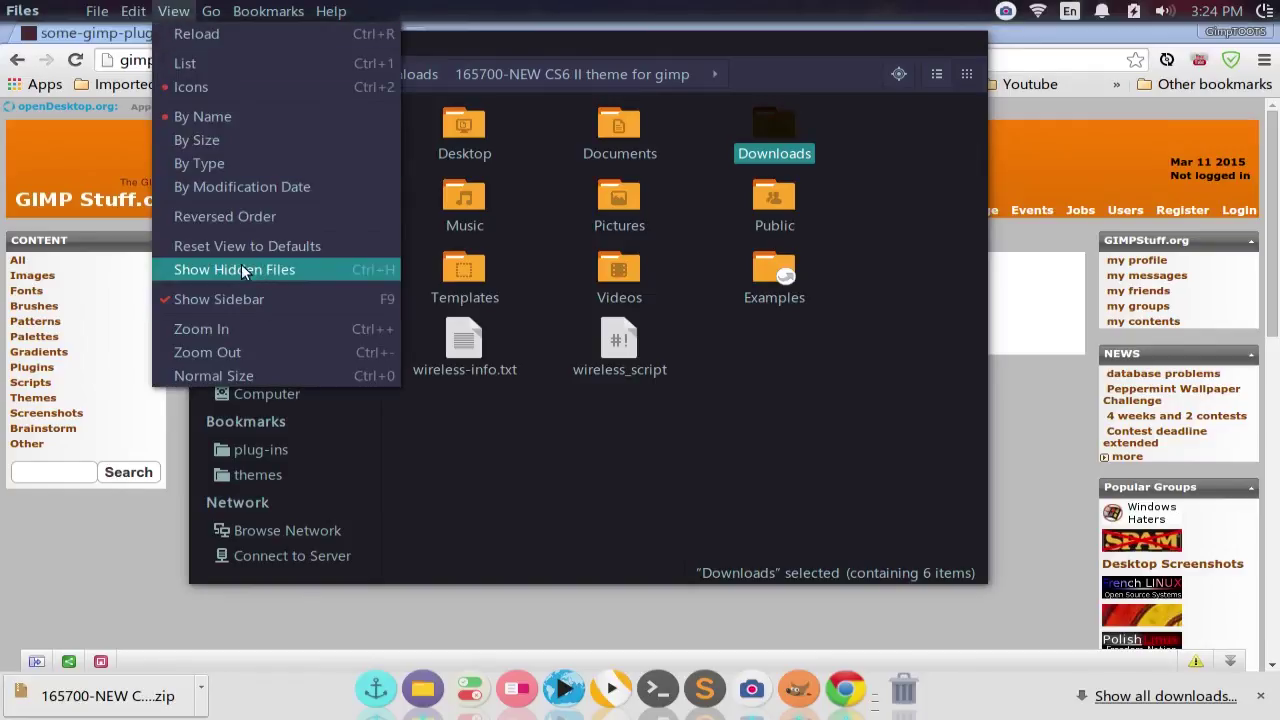
pyautogui.click(367, 270)
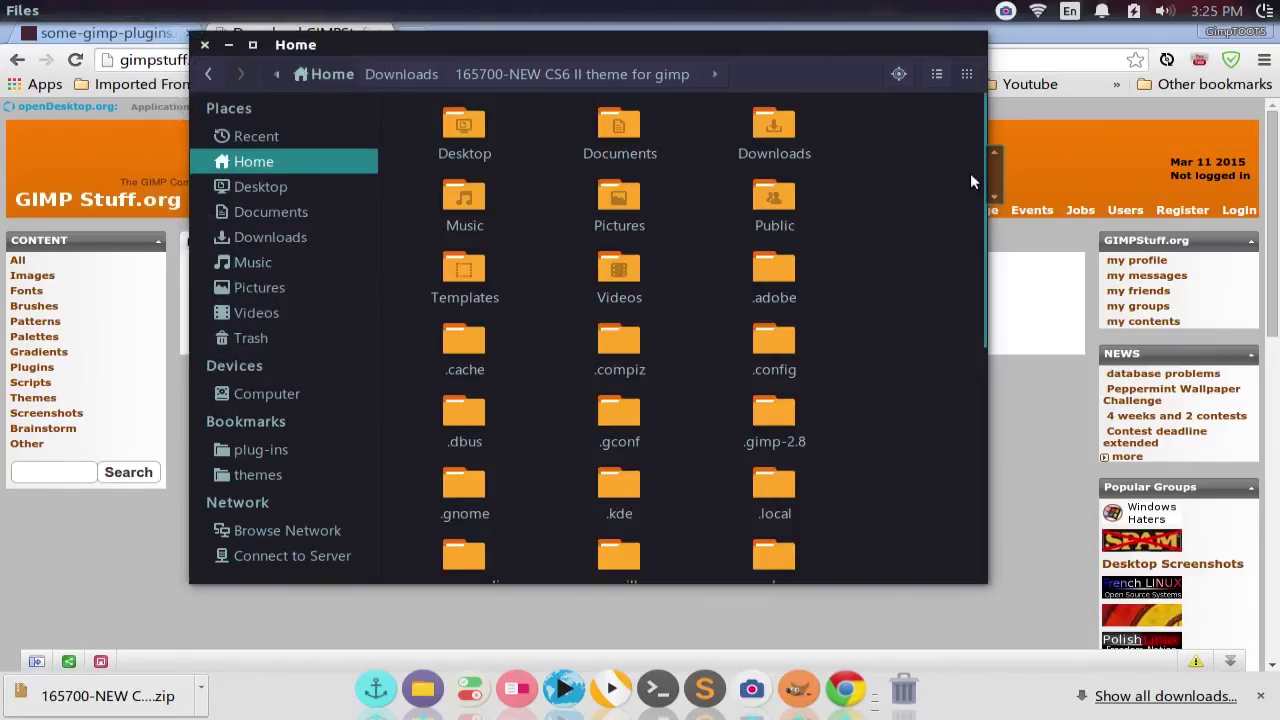
# Step: Paste the copied theme folder into the themes folder inside .gimp-2.8
pyautogui.scroll(-2, 993, 197)
pyautogui.moveTo(993, 191); pyautogui.dragTo(1000, 236)
pyautogui.moveTo(999, 185); pyautogui.dragTo(998, 163)
pyautogui.click(780, 418)
pyautogui.doubleClick(780, 418)
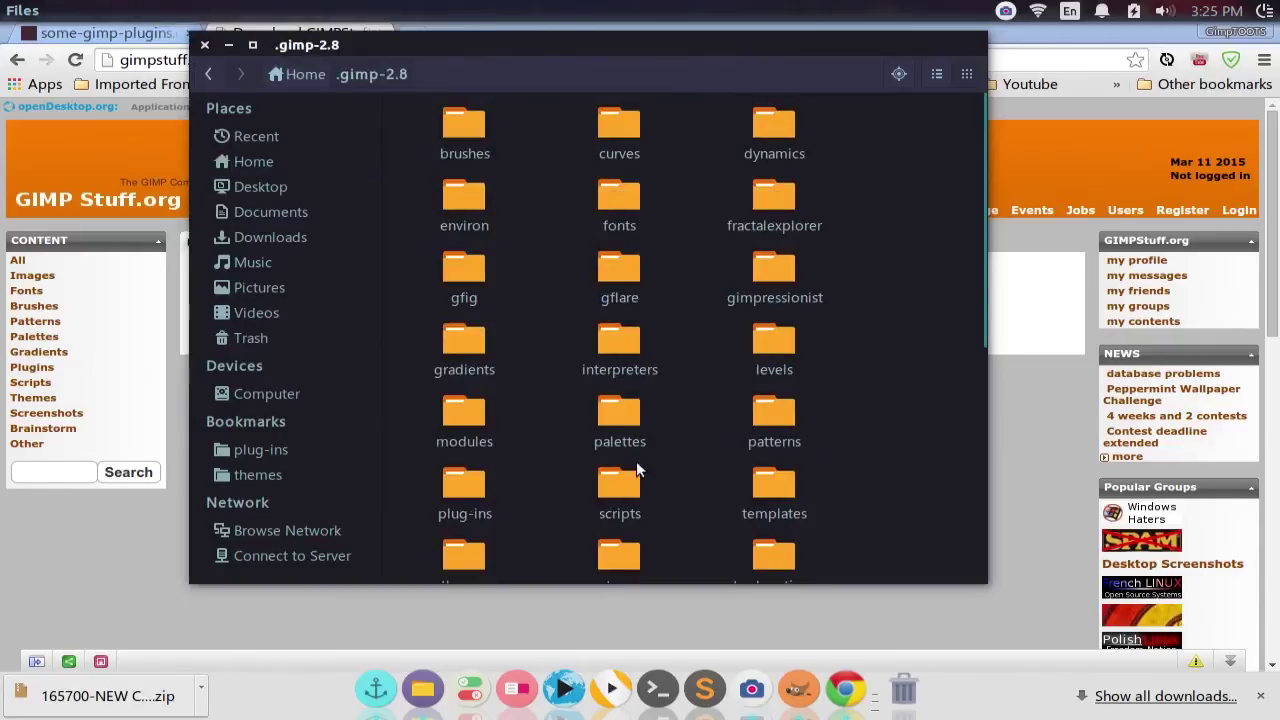
pyautogui.moveTo(996, 227); pyautogui.dragTo(999, 348)
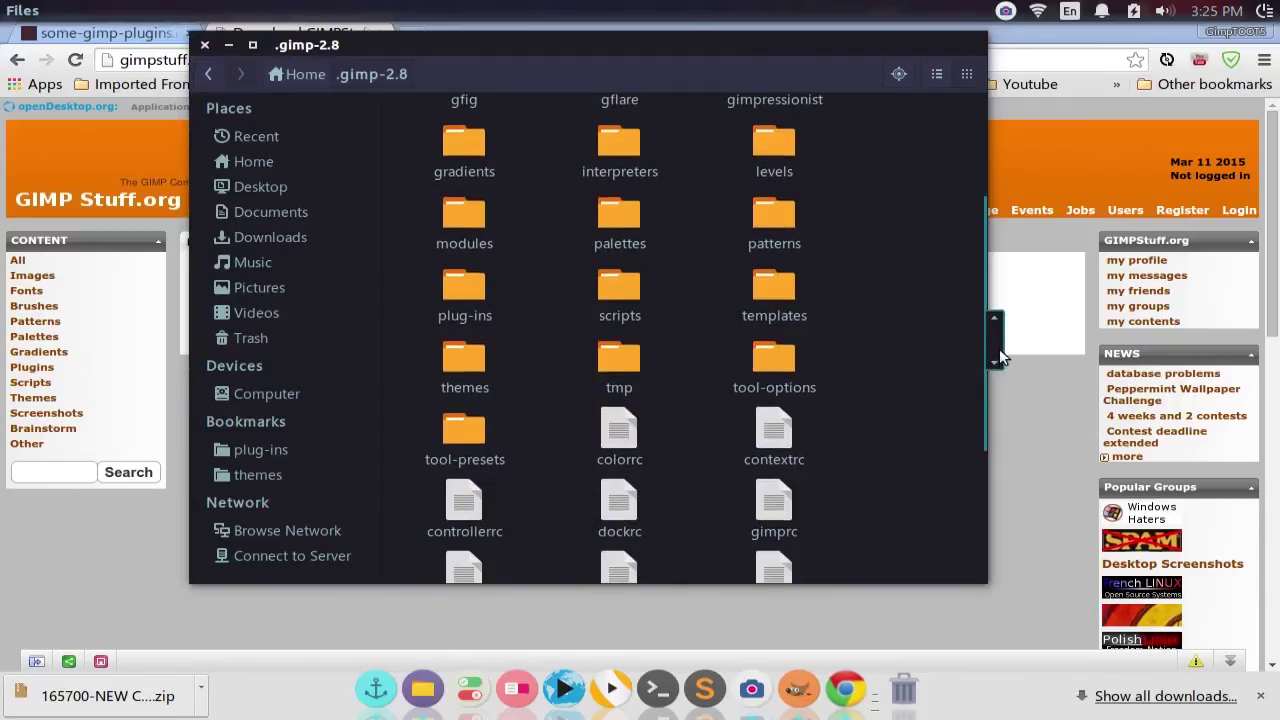
pyautogui.doubleClick(473, 349)
pyautogui.rightClick(451, 161)
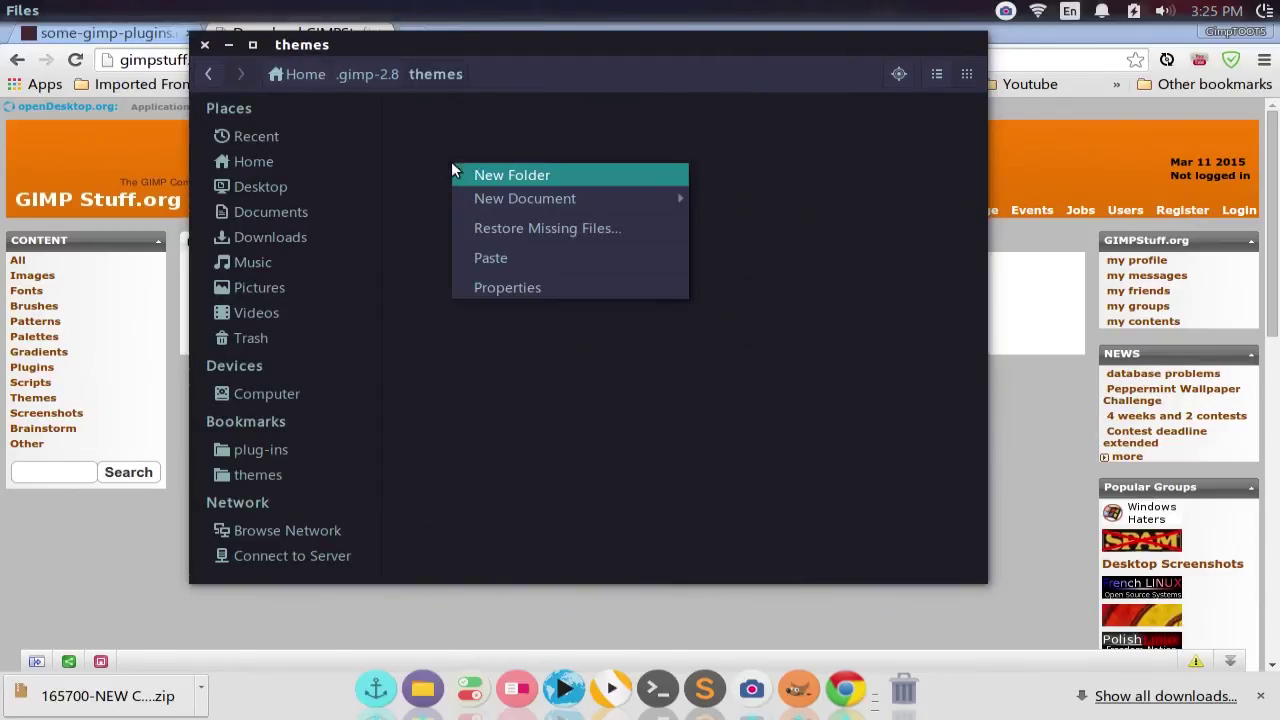
pyautogui.click(513, 256)
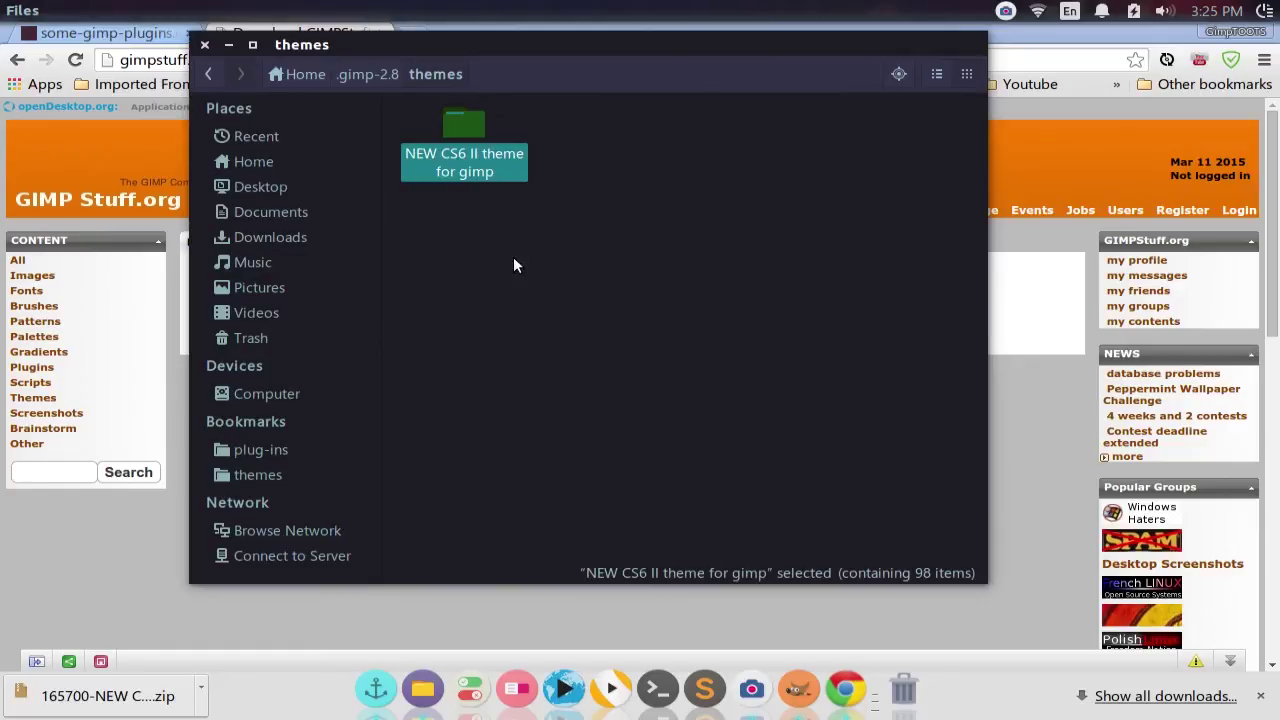
# Step: Switch to GIMP, close it and launch it again
pyautogui.hotkey('alt', 'Tab')
pyautogui.hotkey('alt', 'Tab')
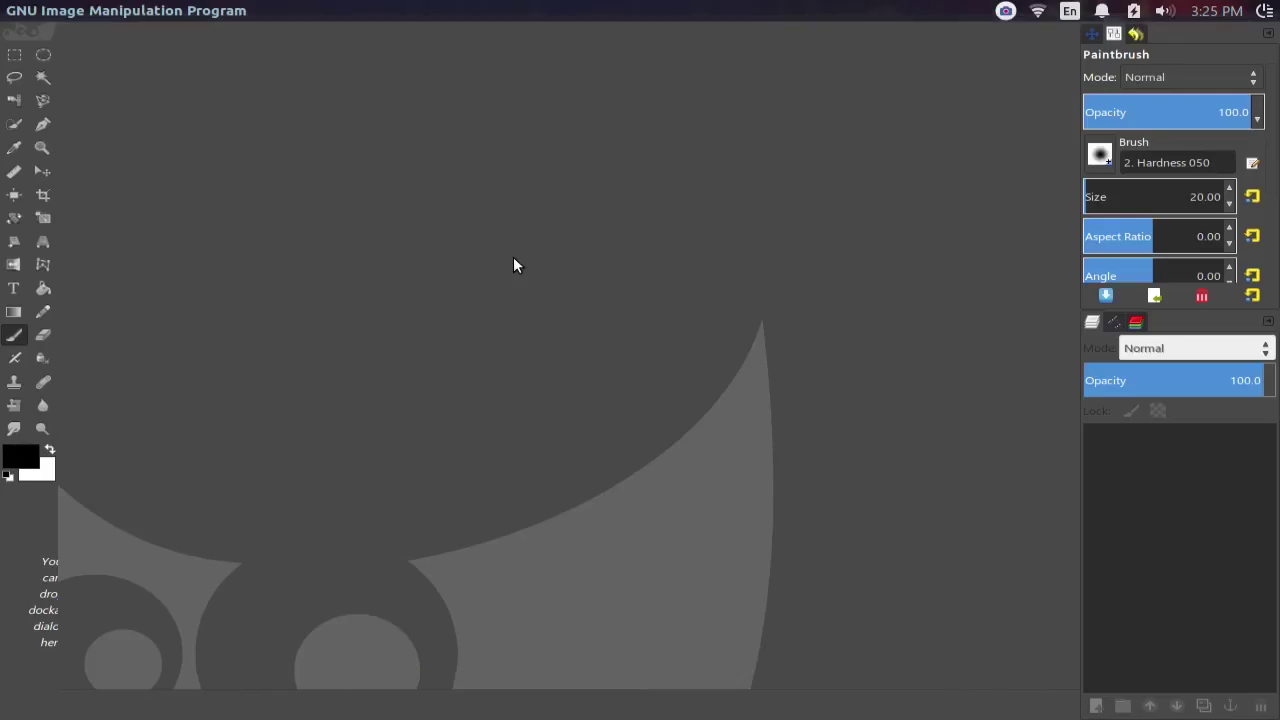
pyautogui.moveTo(15, 15)
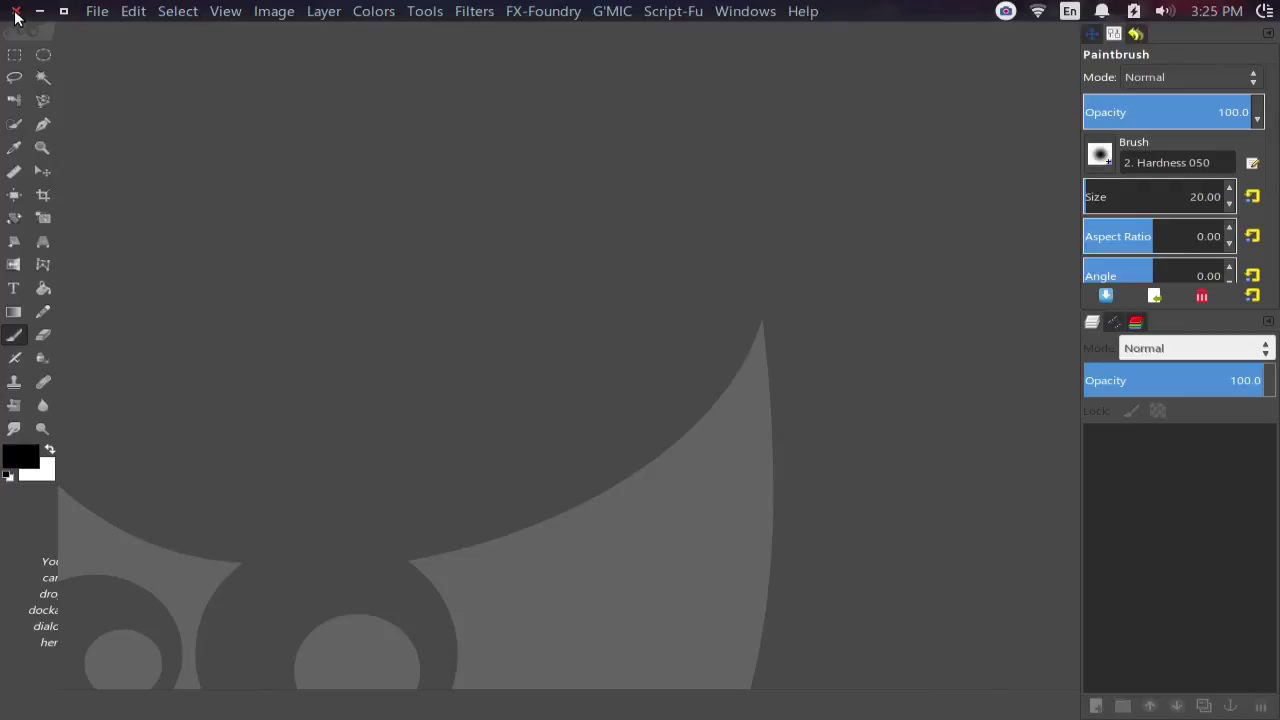
pyautogui.click(15, 15)
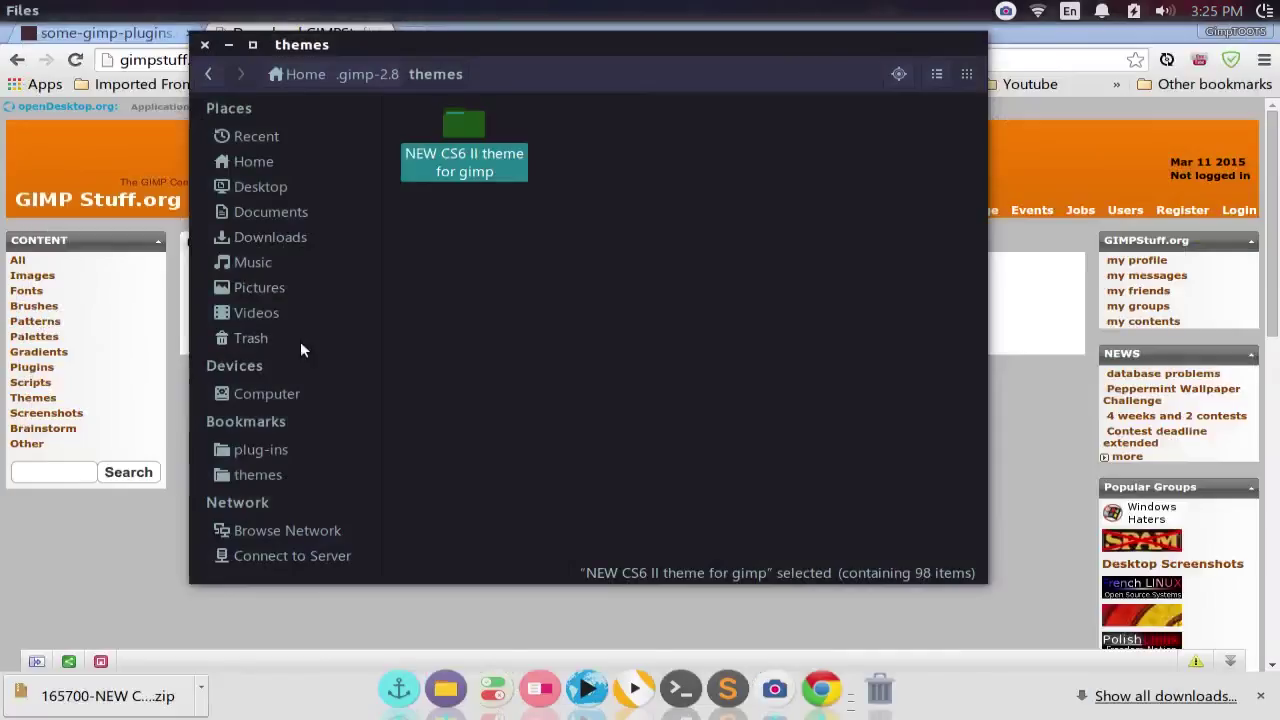
pyautogui.moveTo(4, 424)
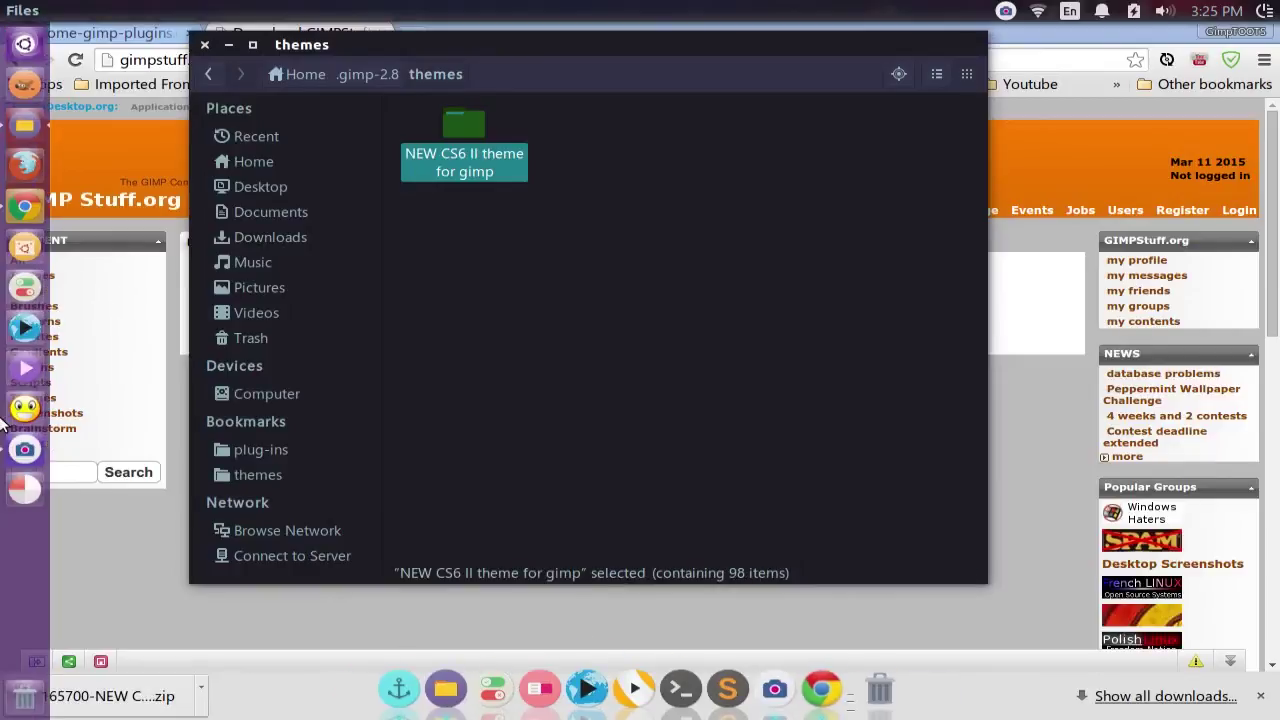
pyautogui.click(25, 86)
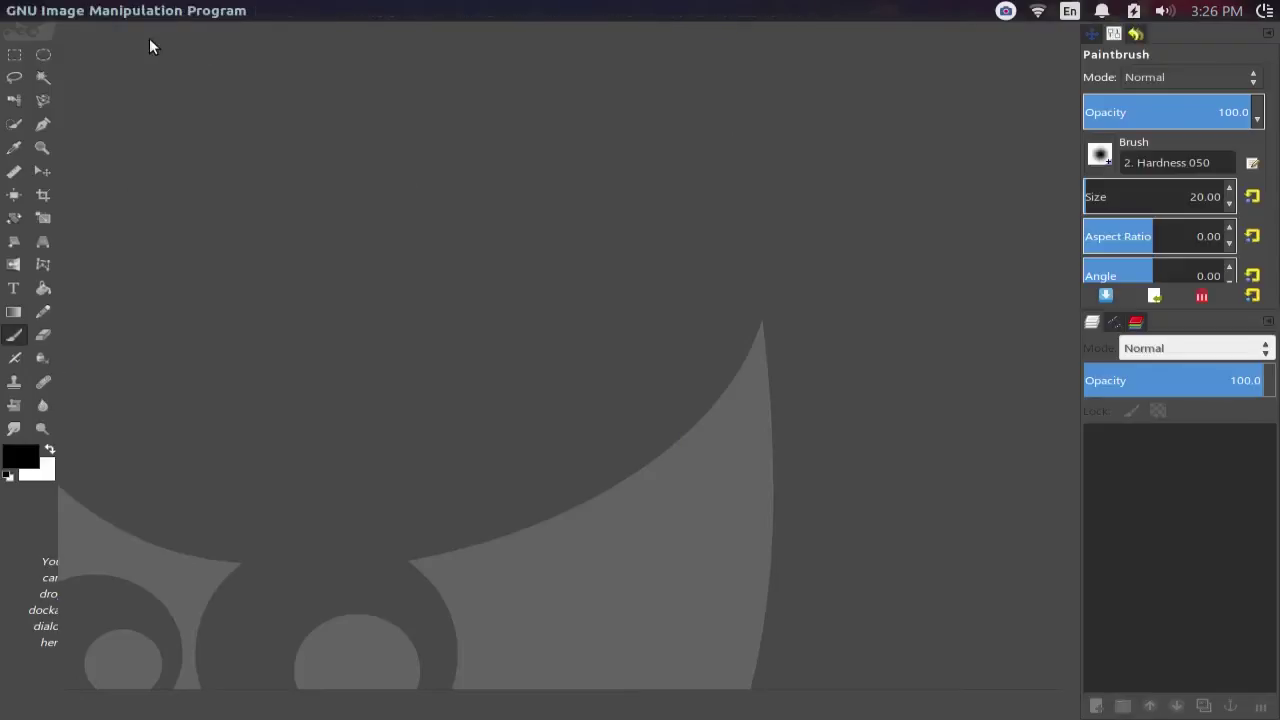
# Step: Set the interface theme to "NEW CS6 II theme for gimp" in the preferences and apply it
pyautogui.click(133, 12)
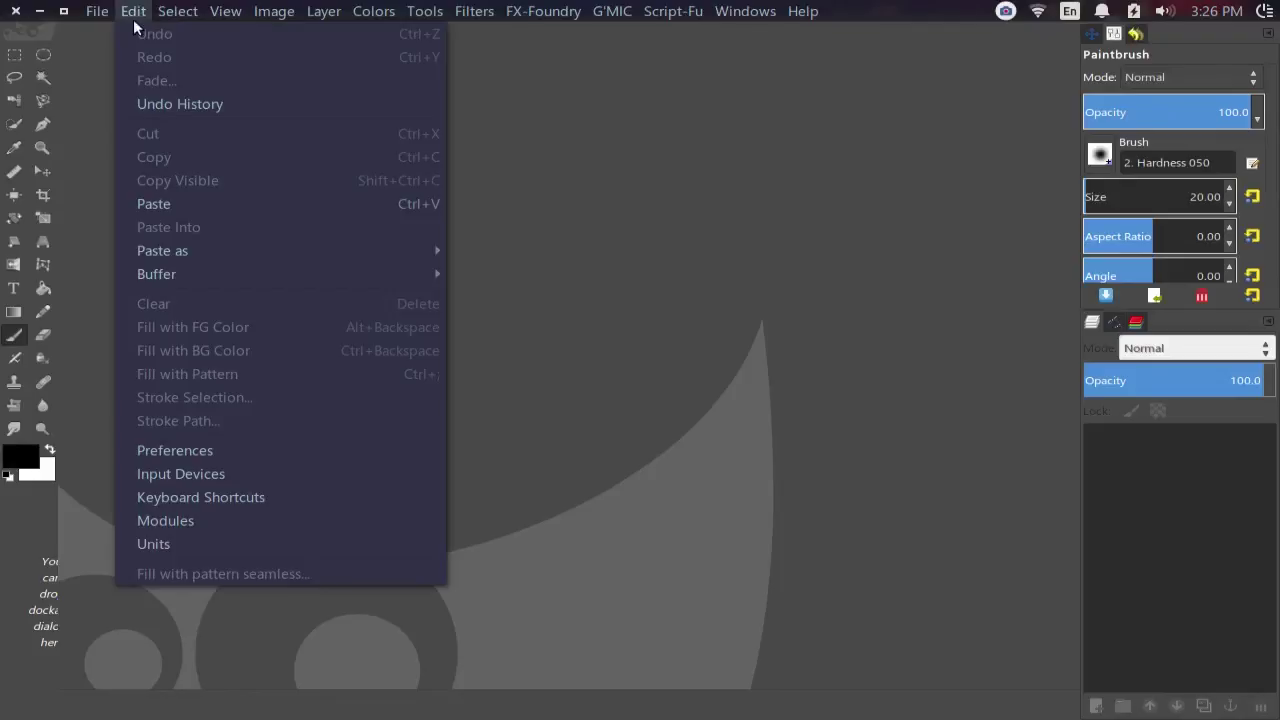
pyautogui.click(217, 450)
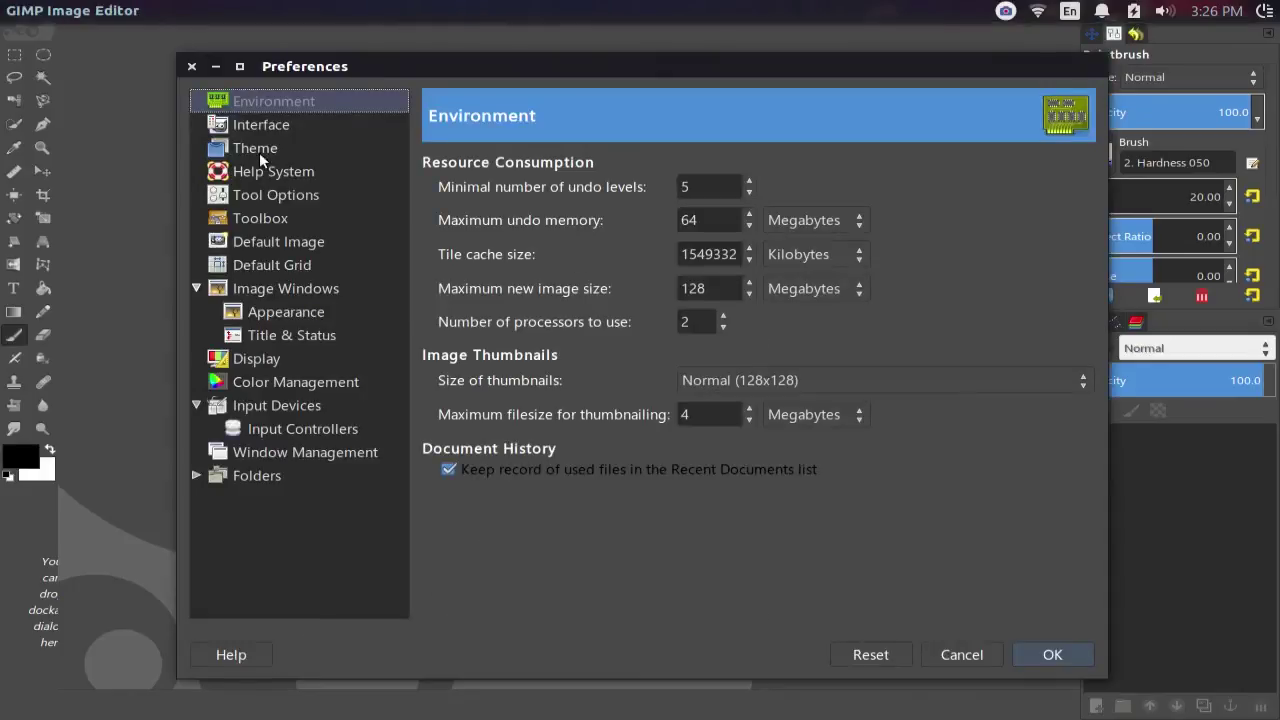
pyautogui.click(259, 150)
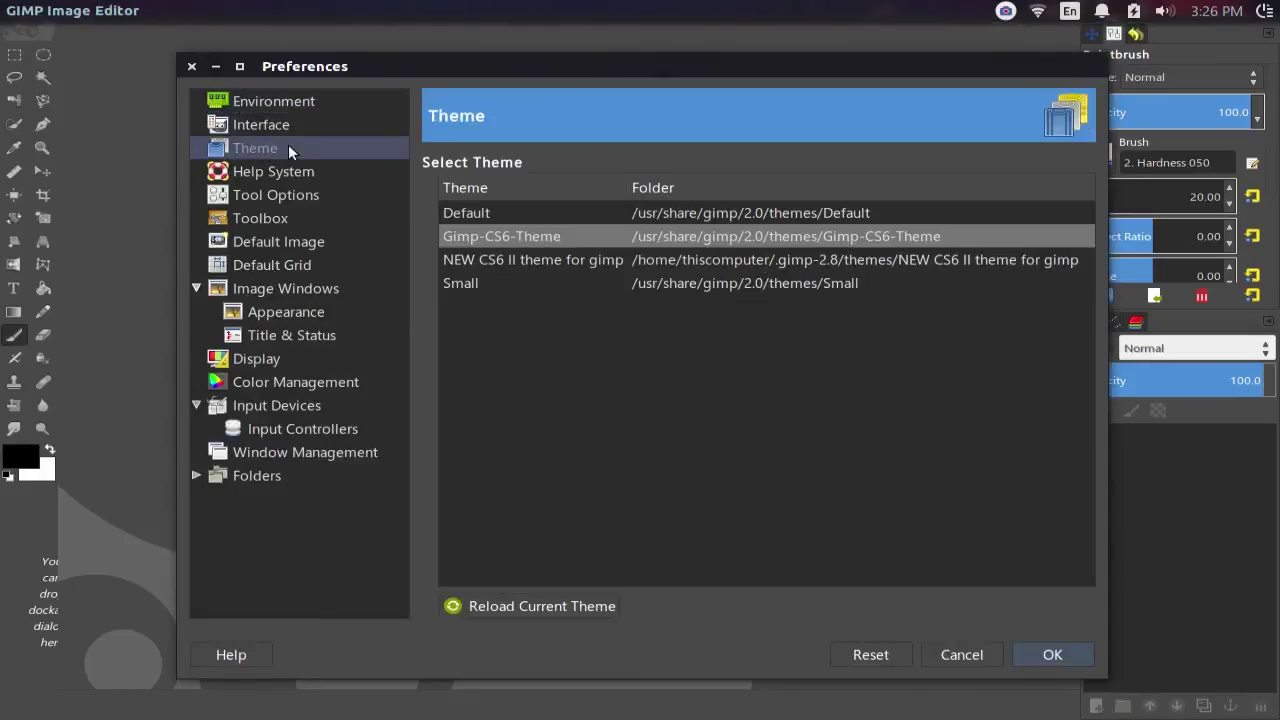
pyautogui.click(535, 262)
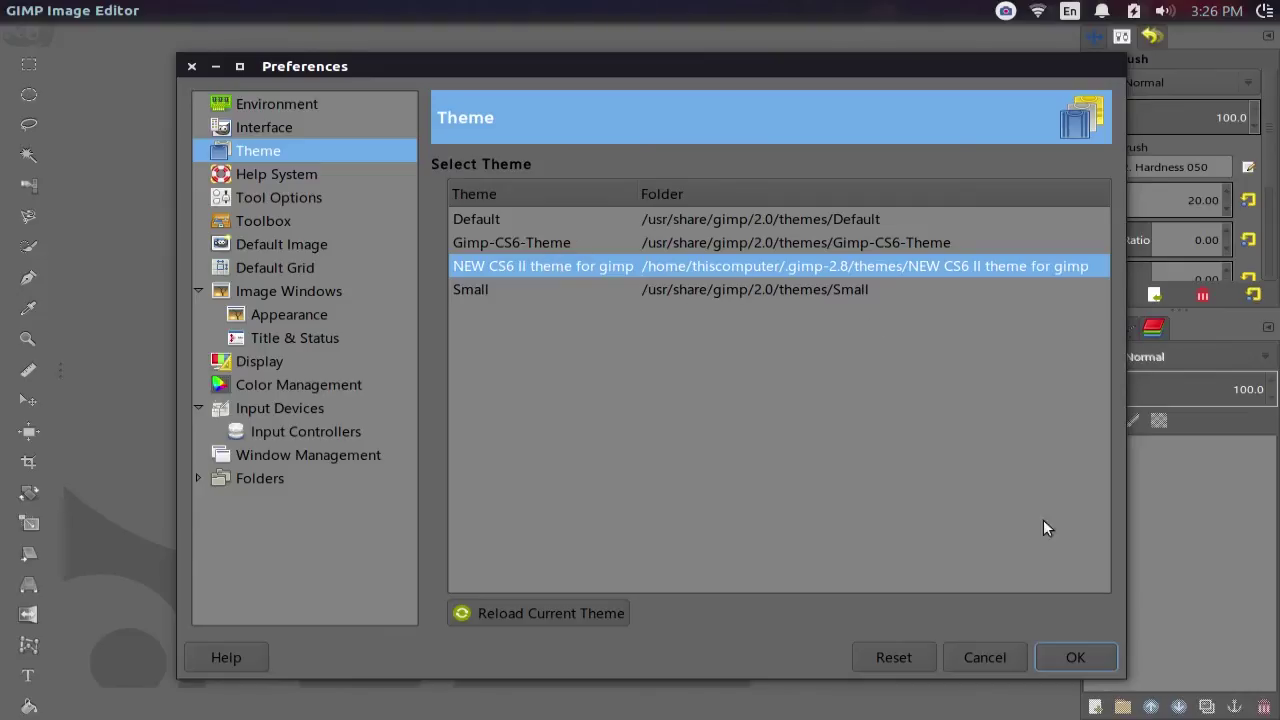
pyautogui.click(1072, 658)
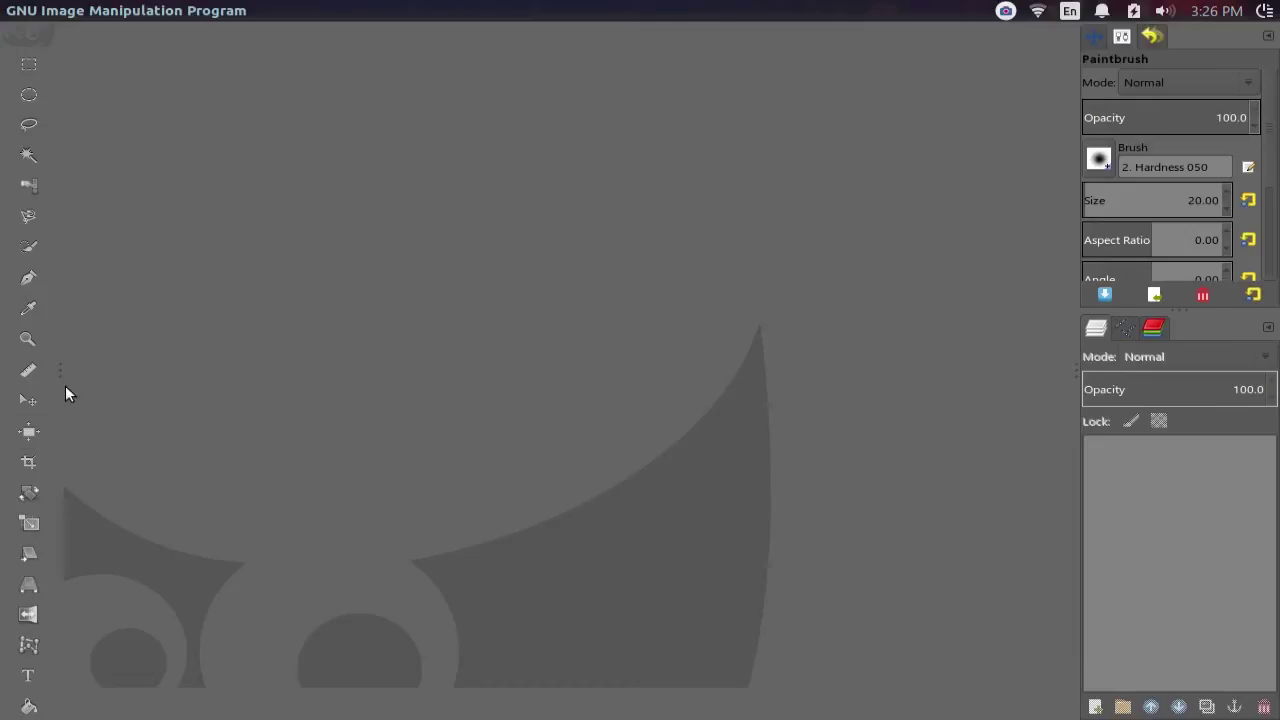
# Step: Widen the toolbox so that its tools are arranged in two columns
pyautogui.moveTo(62, 369); pyautogui.dragTo(75, 371)
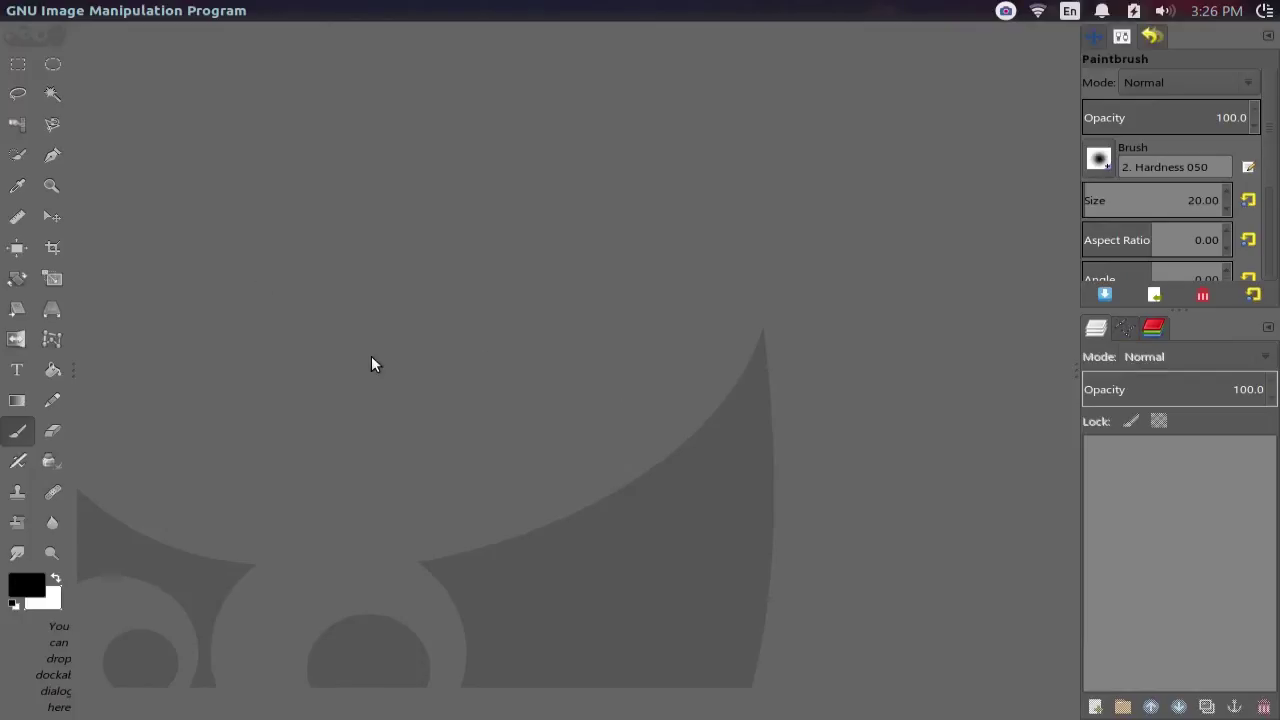
# Step: Switch to the file manager and open the alternative GIMP themes folder at /usr/share/gimp/2.0/themes
pyautogui.moveTo(790, 700)
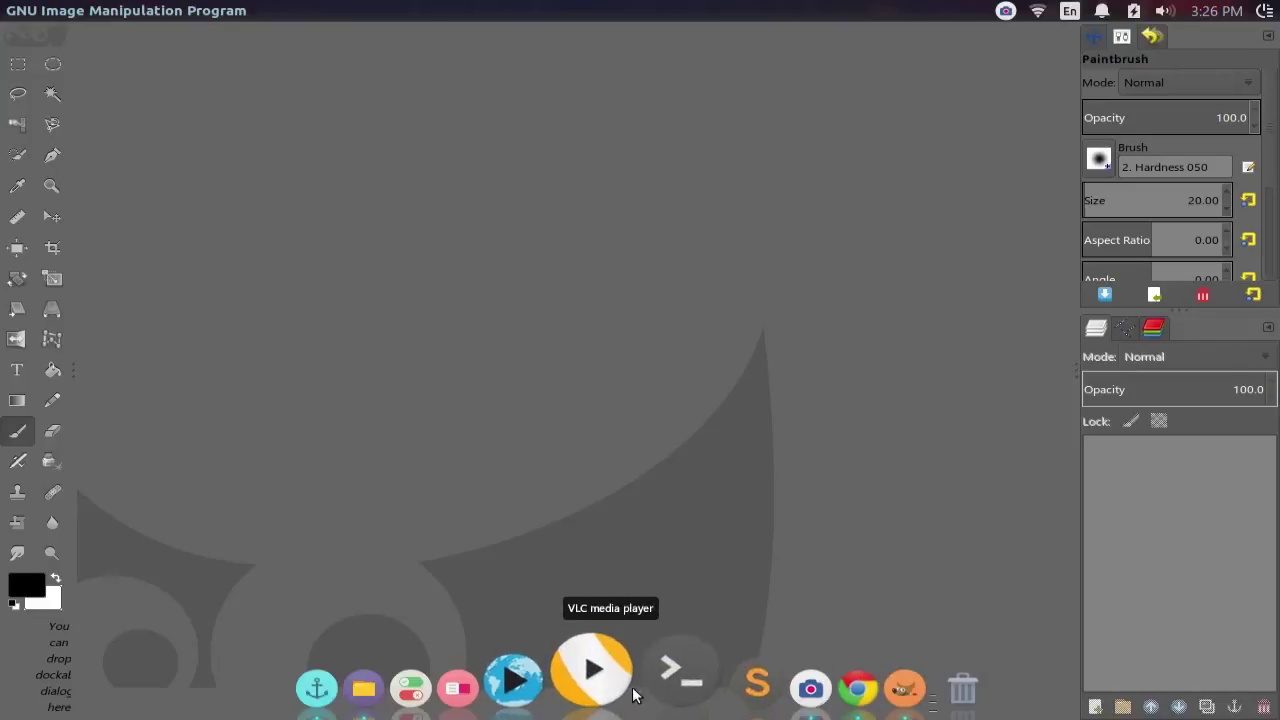
pyautogui.click(420, 688)
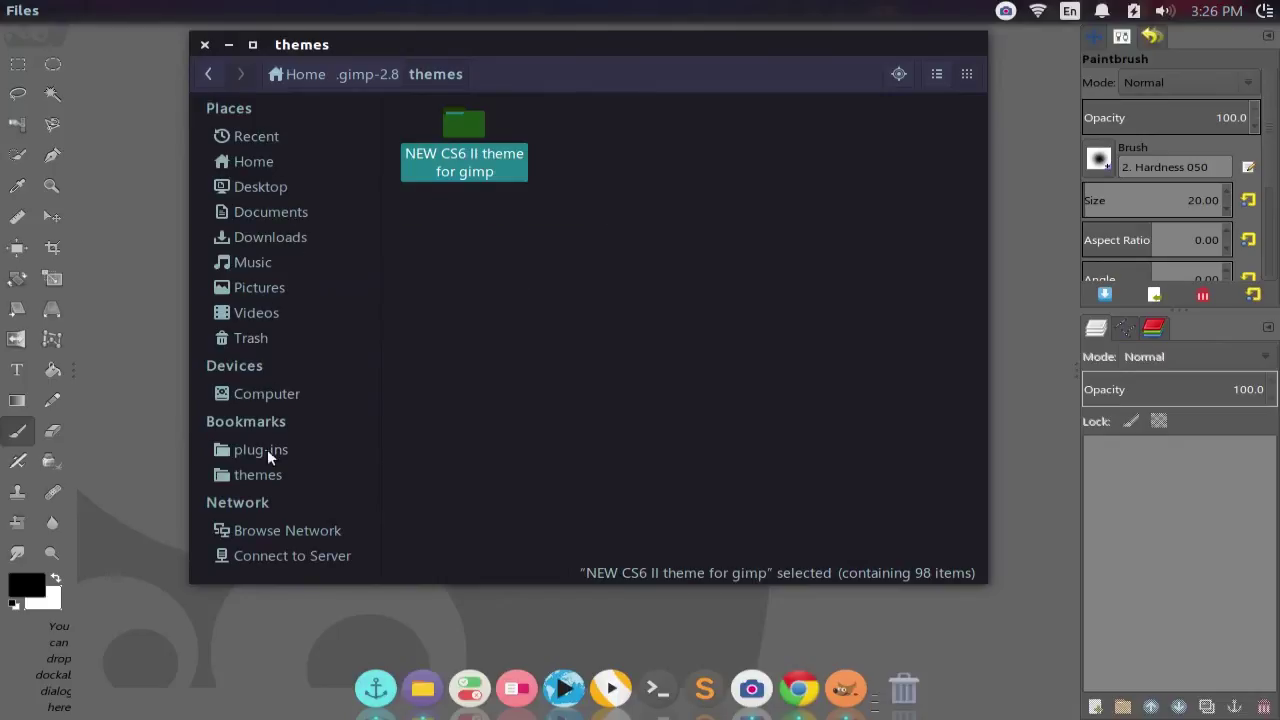
pyautogui.click(255, 394)
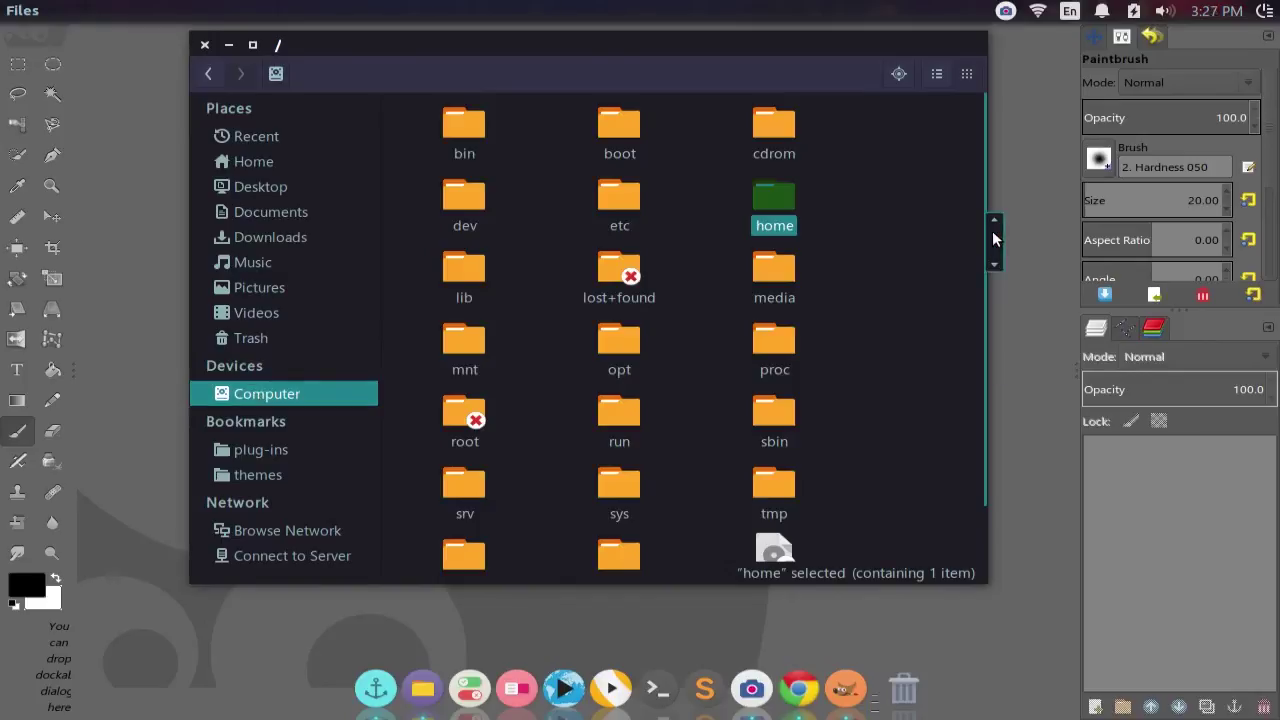
pyautogui.scroll(-1, 992, 255)
pyautogui.moveTo(992, 249); pyautogui.dragTo(994, 312)
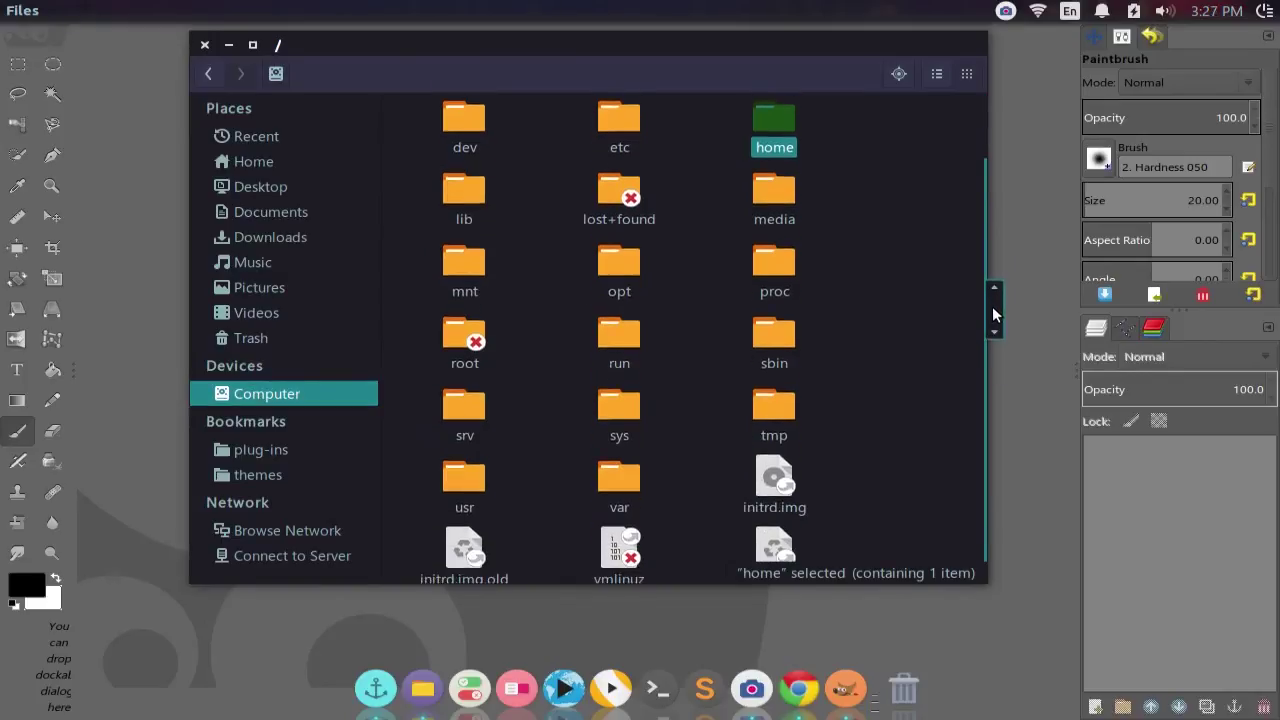
pyautogui.doubleClick(462, 476)
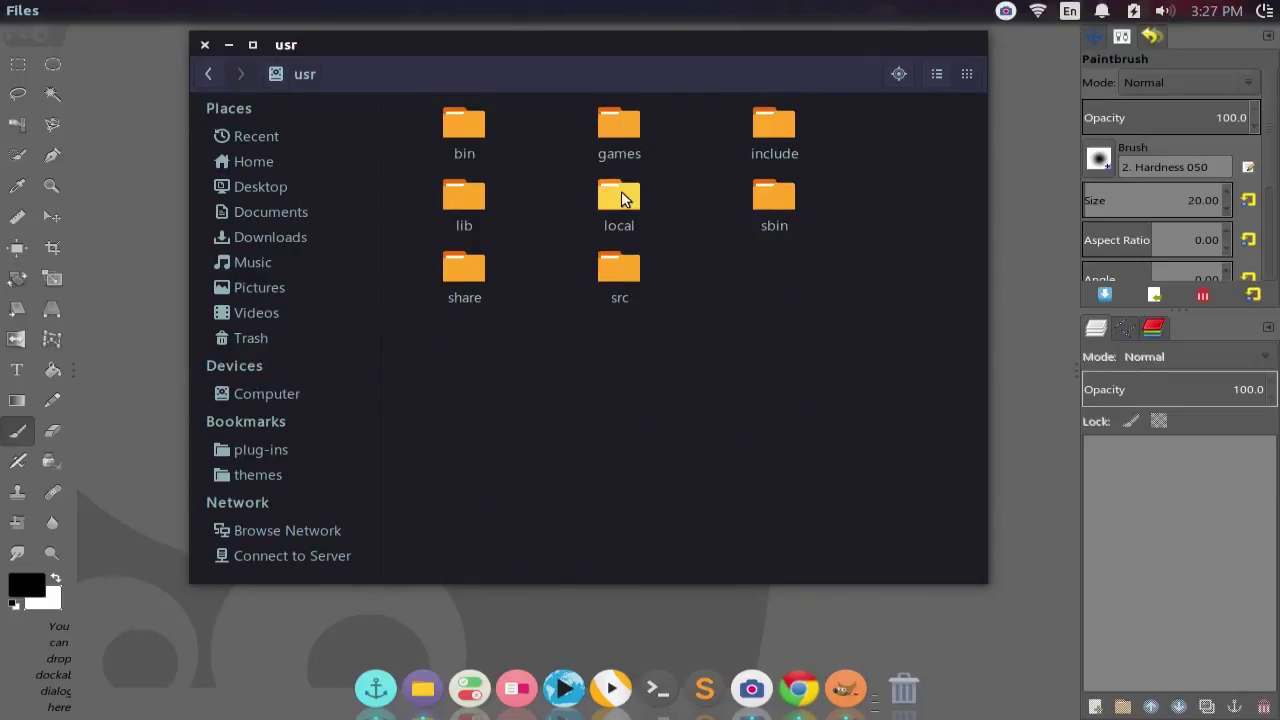
pyautogui.doubleClick(450, 278)
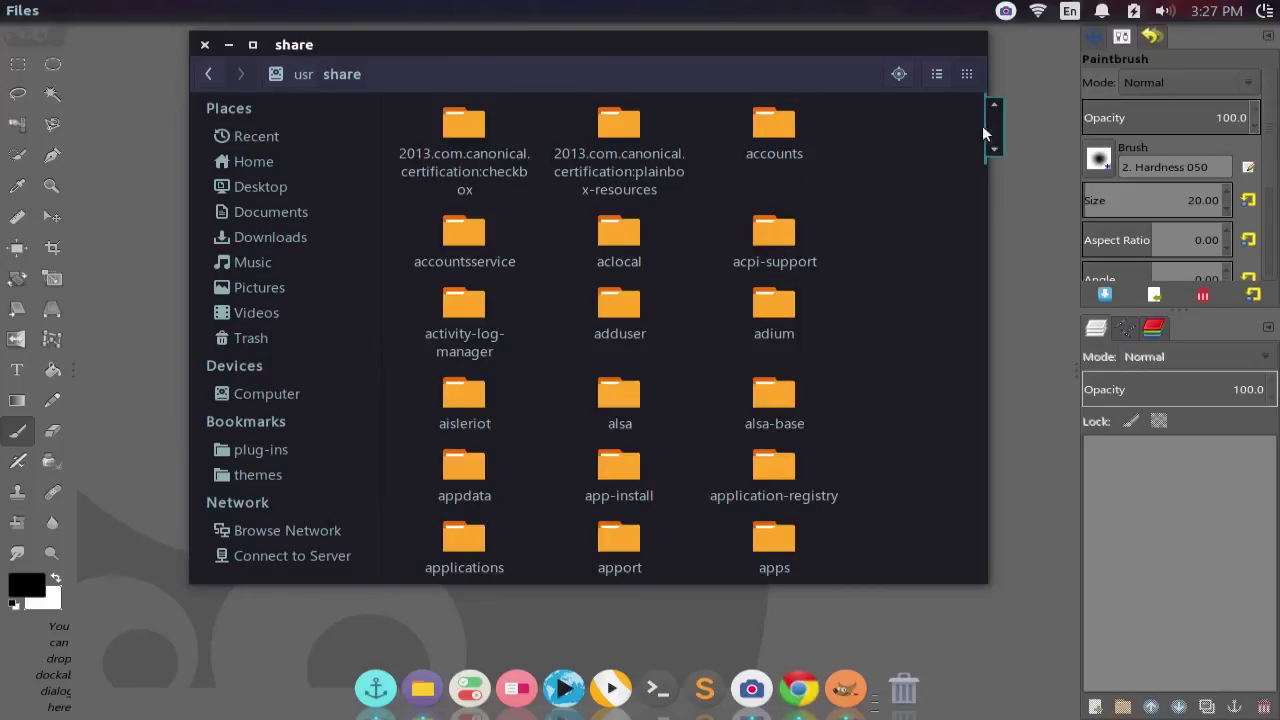
pyautogui.moveTo(982, 125); pyautogui.dragTo(986, 247)
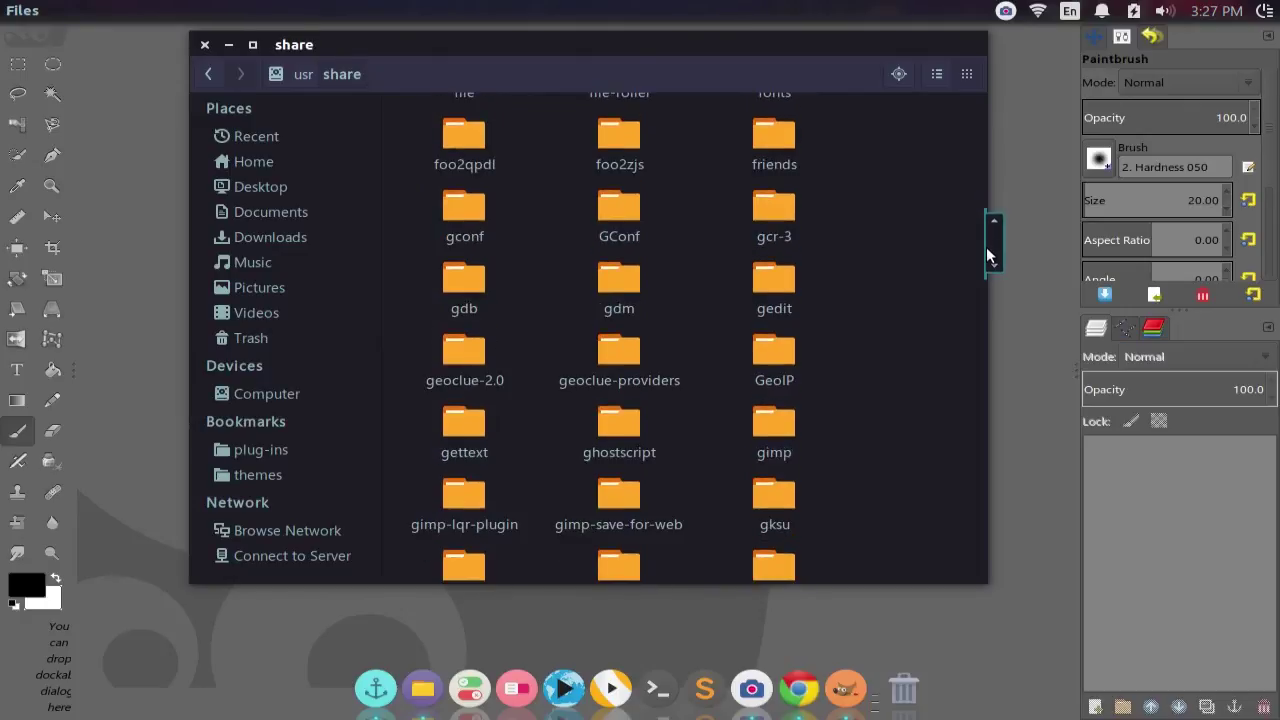
pyautogui.moveTo(986, 247); pyautogui.dragTo(986, 246)
pyautogui.doubleClick(785, 425)
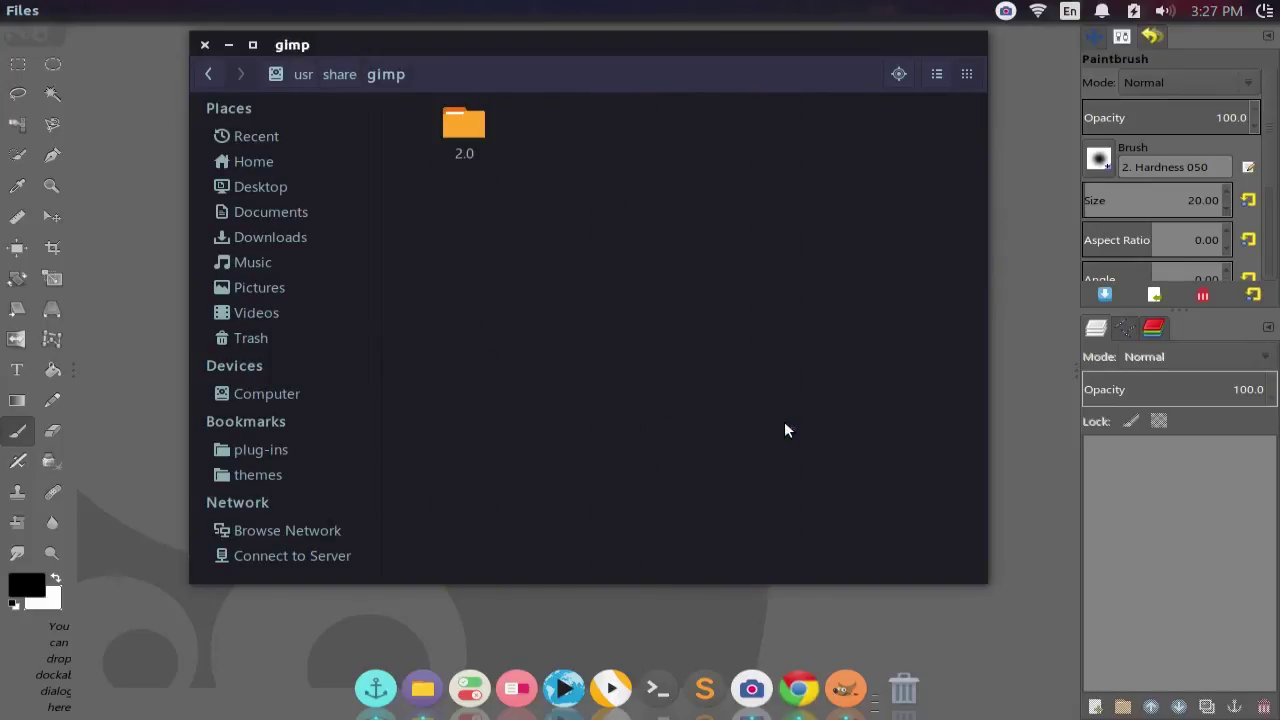
pyautogui.doubleClick(469, 129)
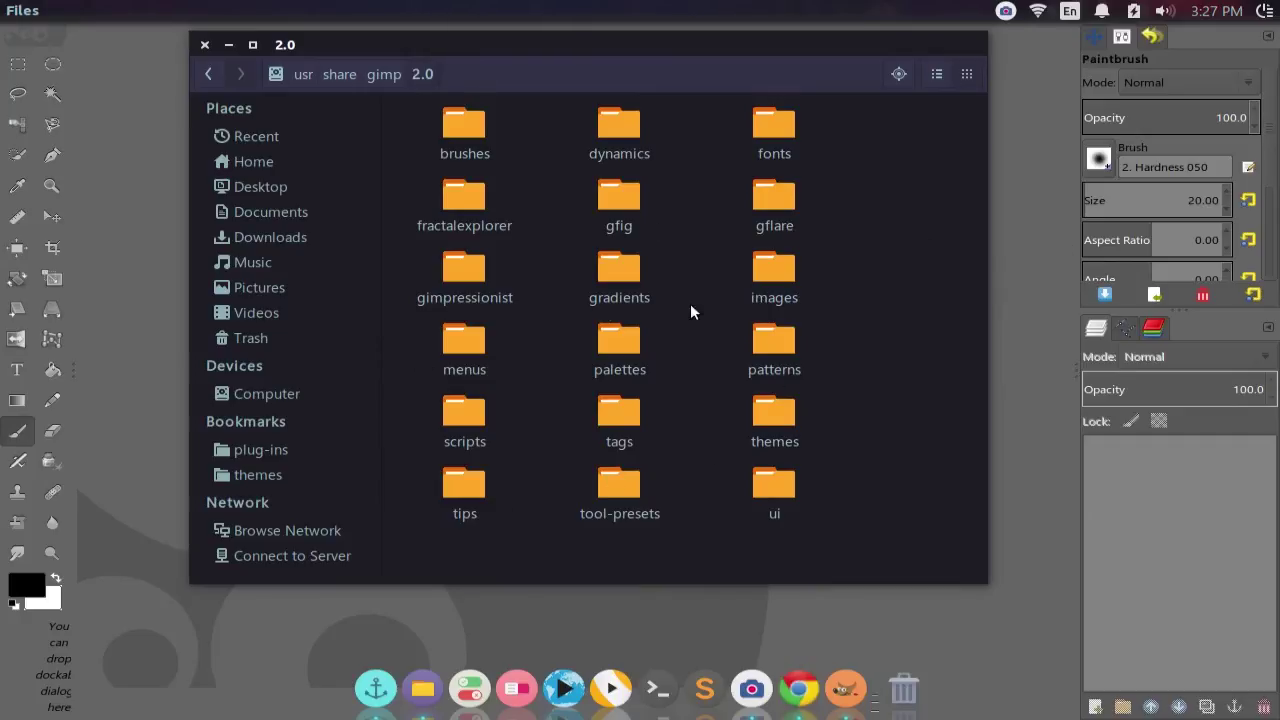
pyautogui.doubleClick(774, 420)
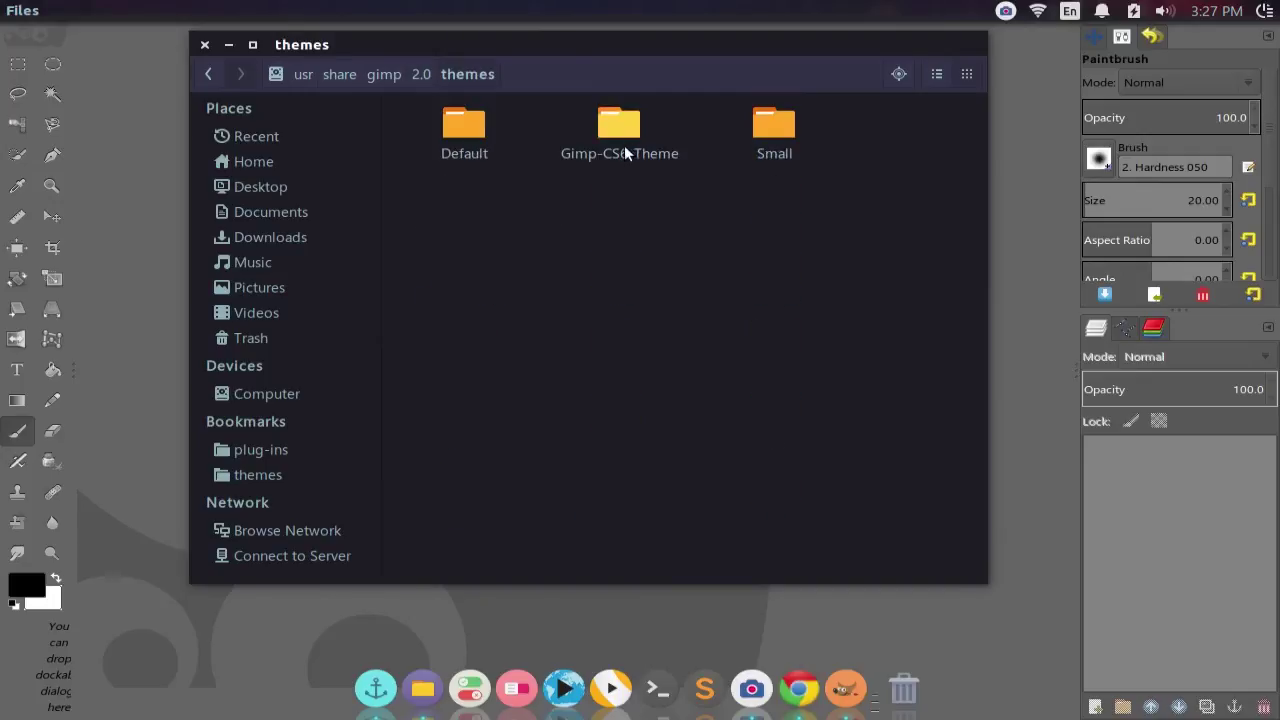
pyautogui.rightClick(547, 227)
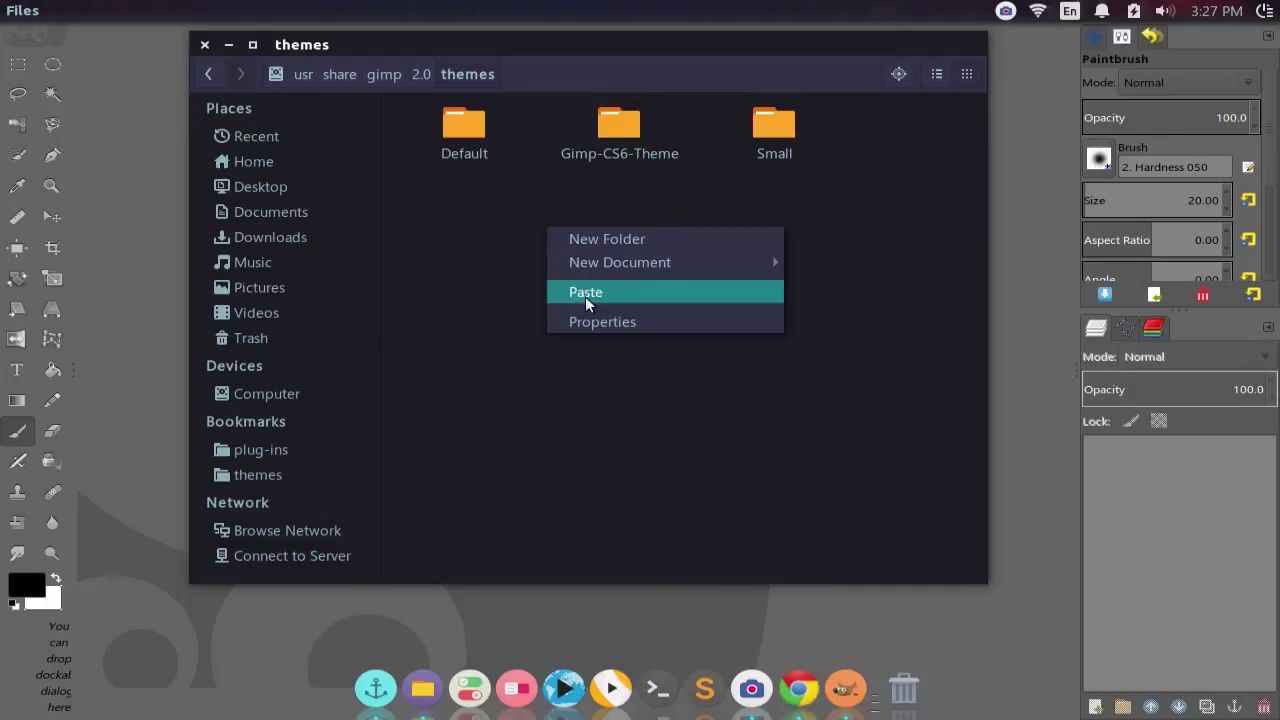
pyautogui.click(439, 281)
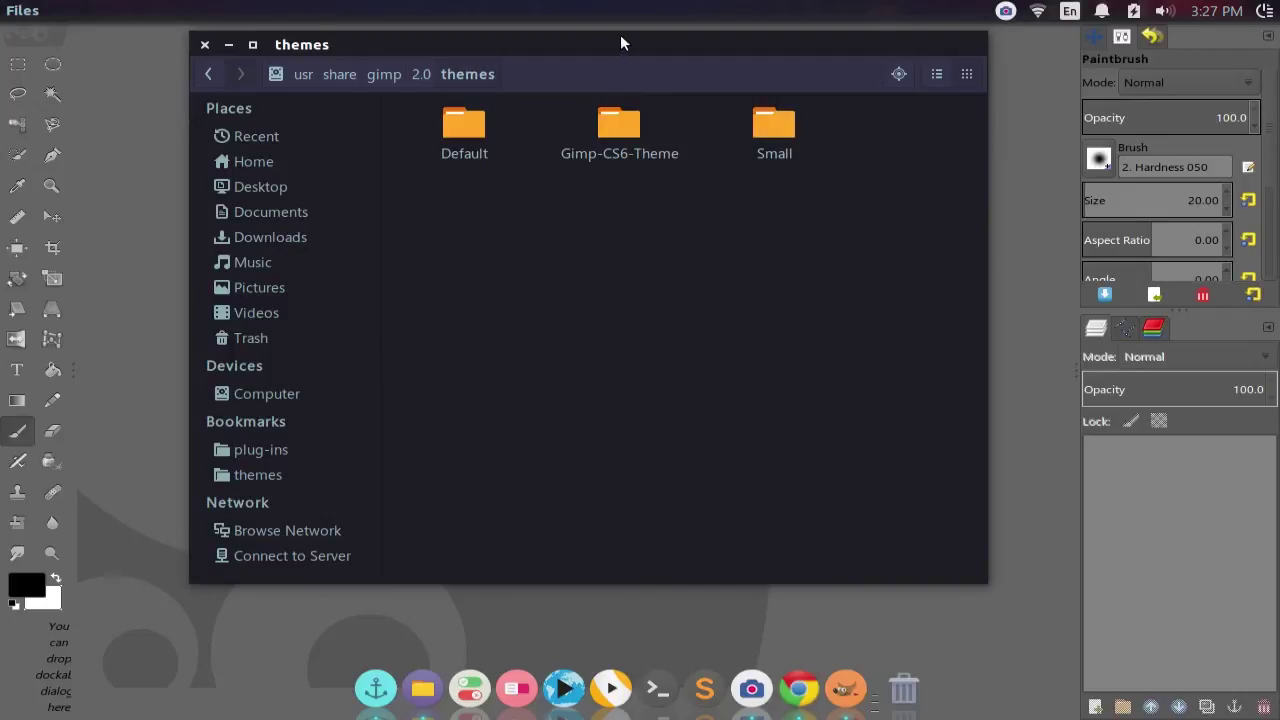
pyautogui.moveTo(608, 44); pyautogui.dragTo(565, 62)
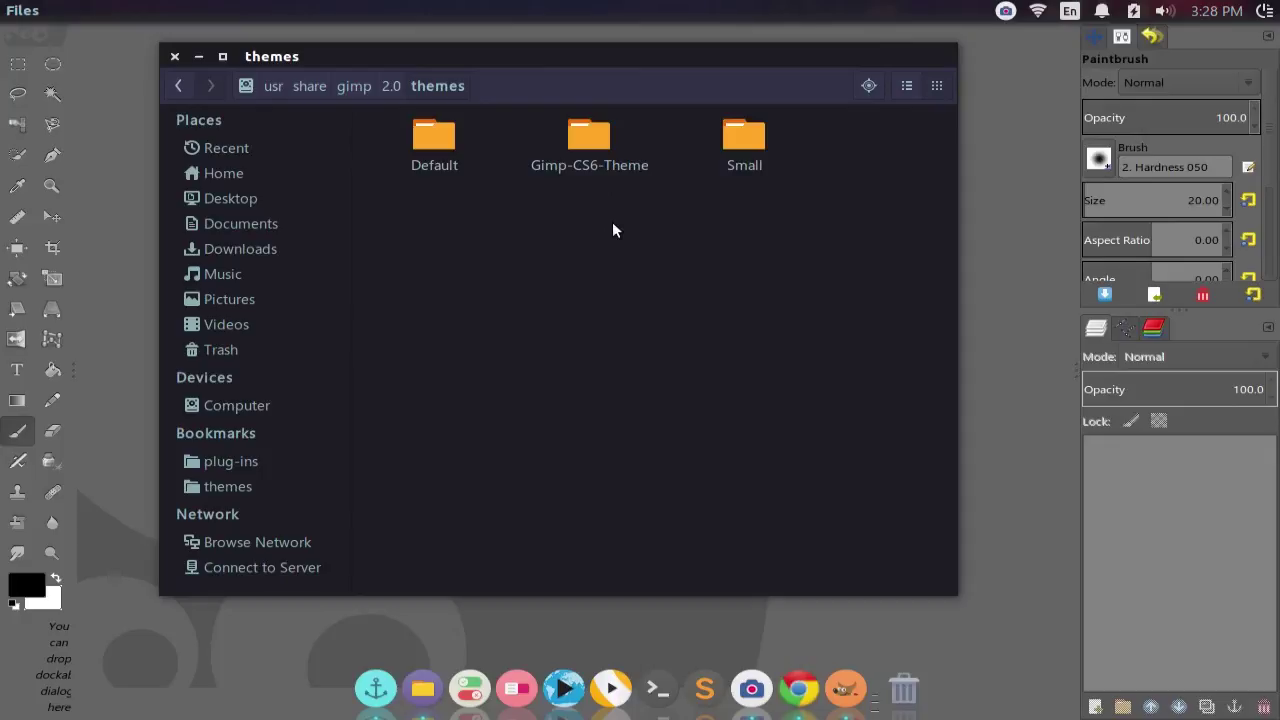
# Step: Open a terminal window and the text file "line of code for pasting things in root files" from Documents
pyautogui.hotkey('ctrl', 'alt', 't')
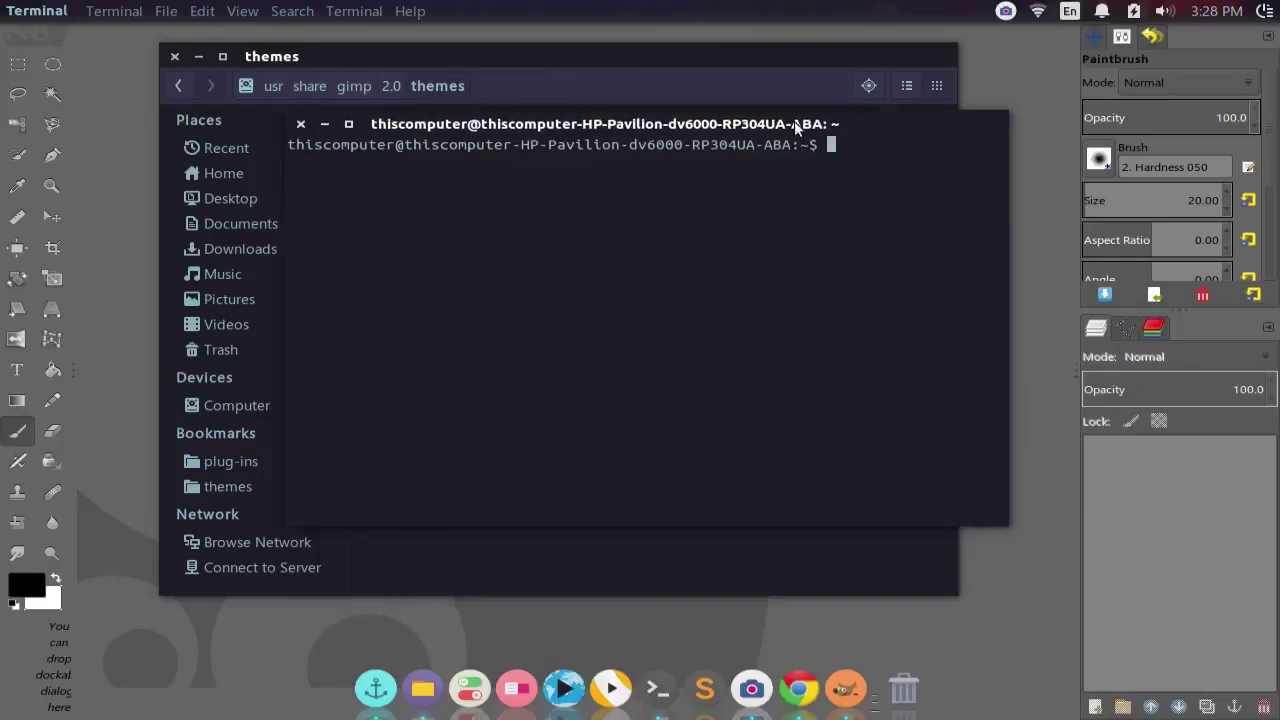
pyautogui.click(420, 688)
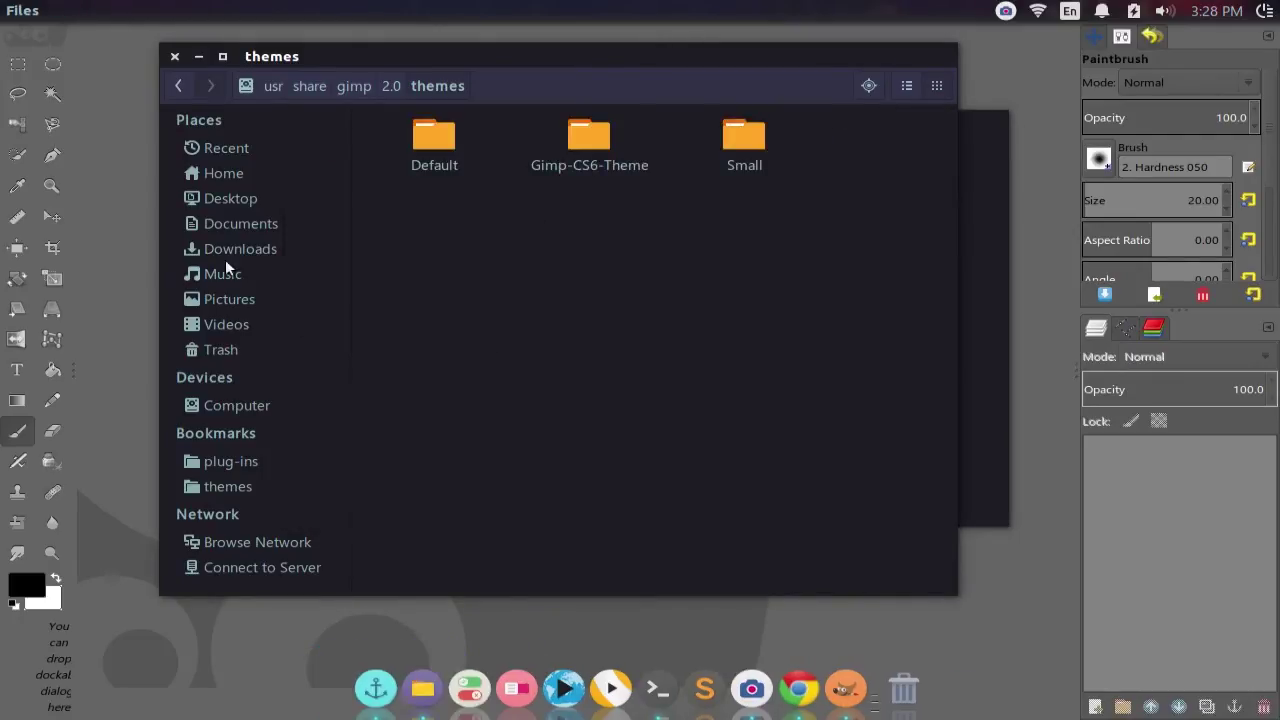
pyautogui.click(253, 225)
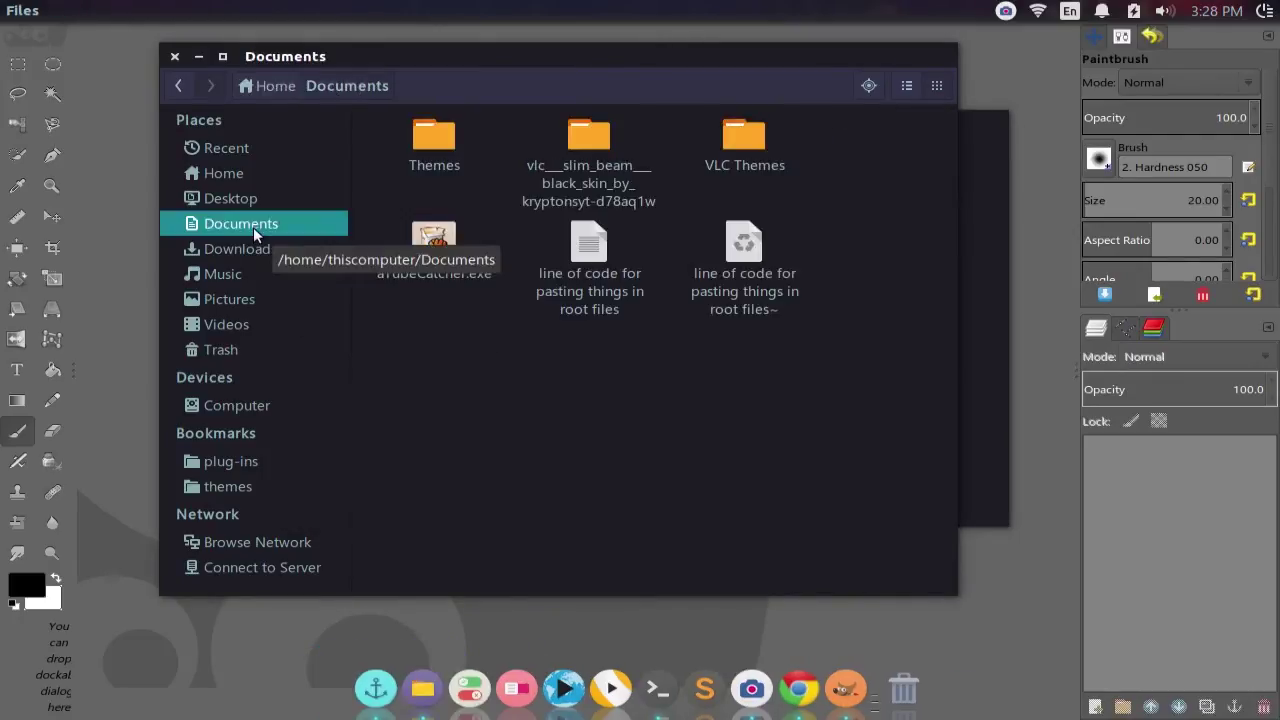
pyautogui.click(593, 253)
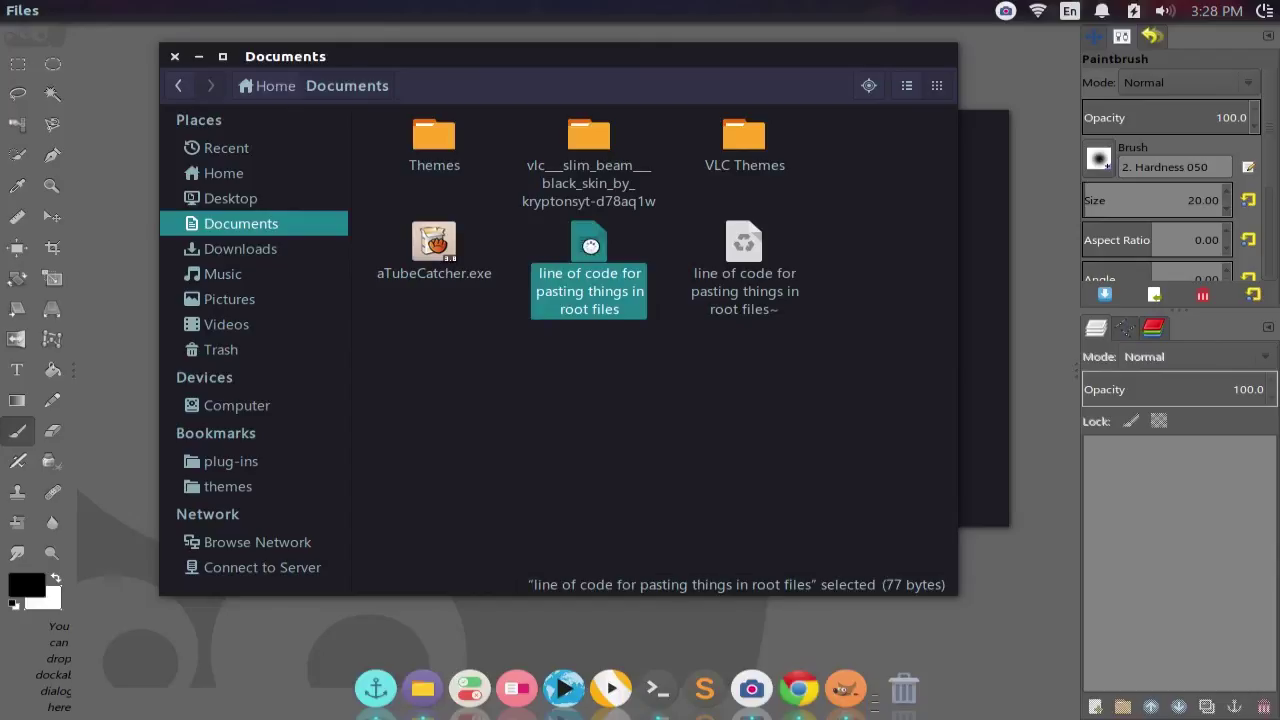
pyautogui.doubleClick(590, 245)
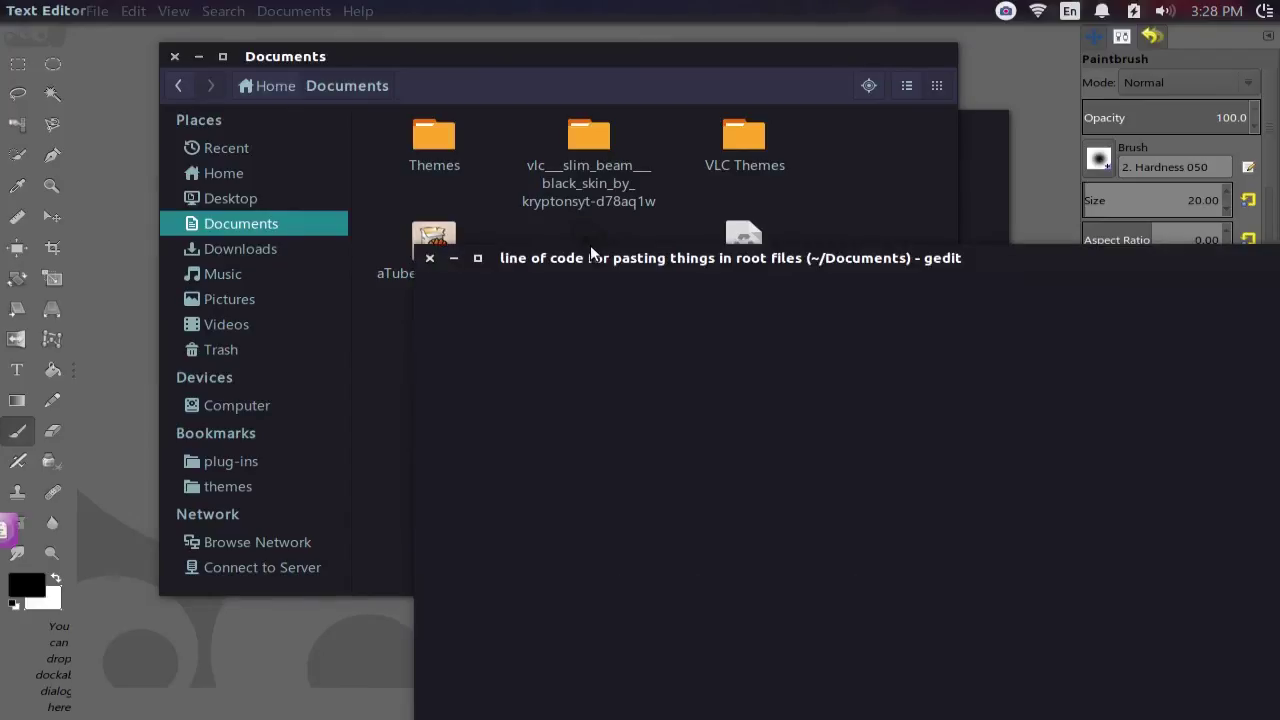
pyautogui.moveTo(1132, 257); pyautogui.dragTo(856, 102)
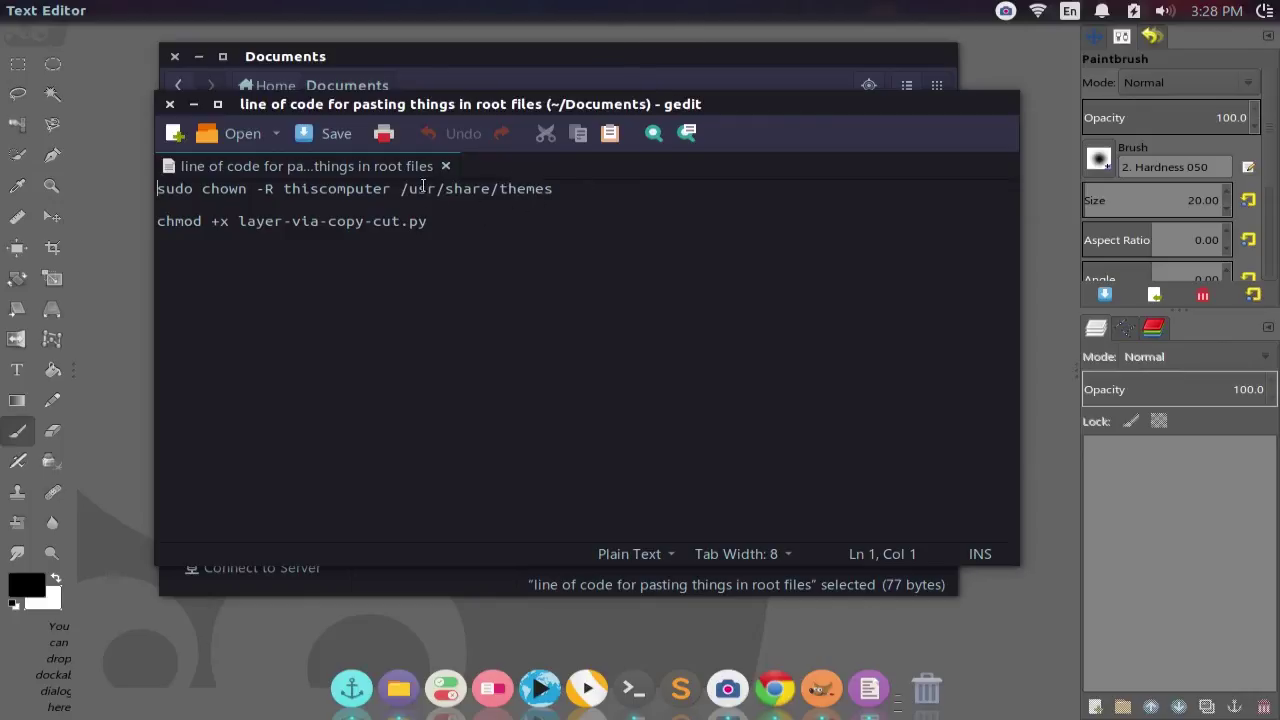
# Step: Copy the command "sudo chown -R thiscomputer /usr/share/themes" from the text file and paste it at the terminal prompt
pyautogui.moveTo(558, 192); pyautogui.dragTo(160, 190)
pyautogui.rightClick(162, 188)
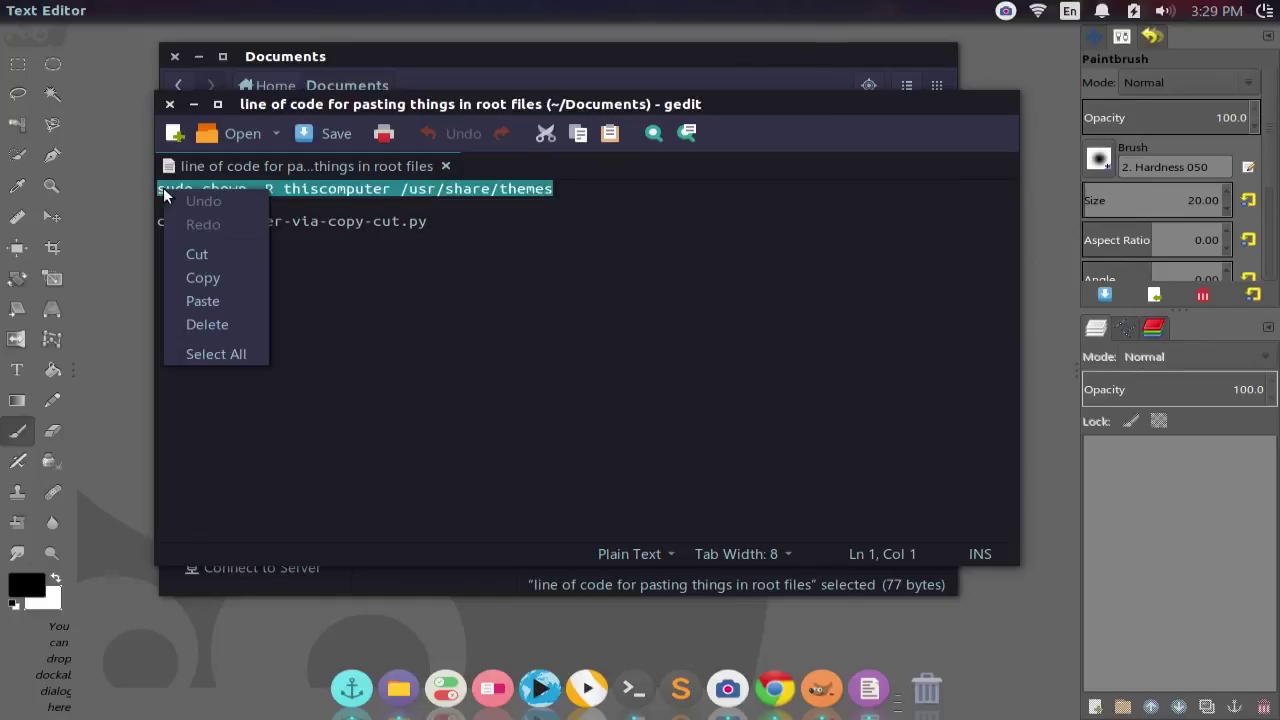
pyautogui.click(222, 279)
pyautogui.click(615, 74)
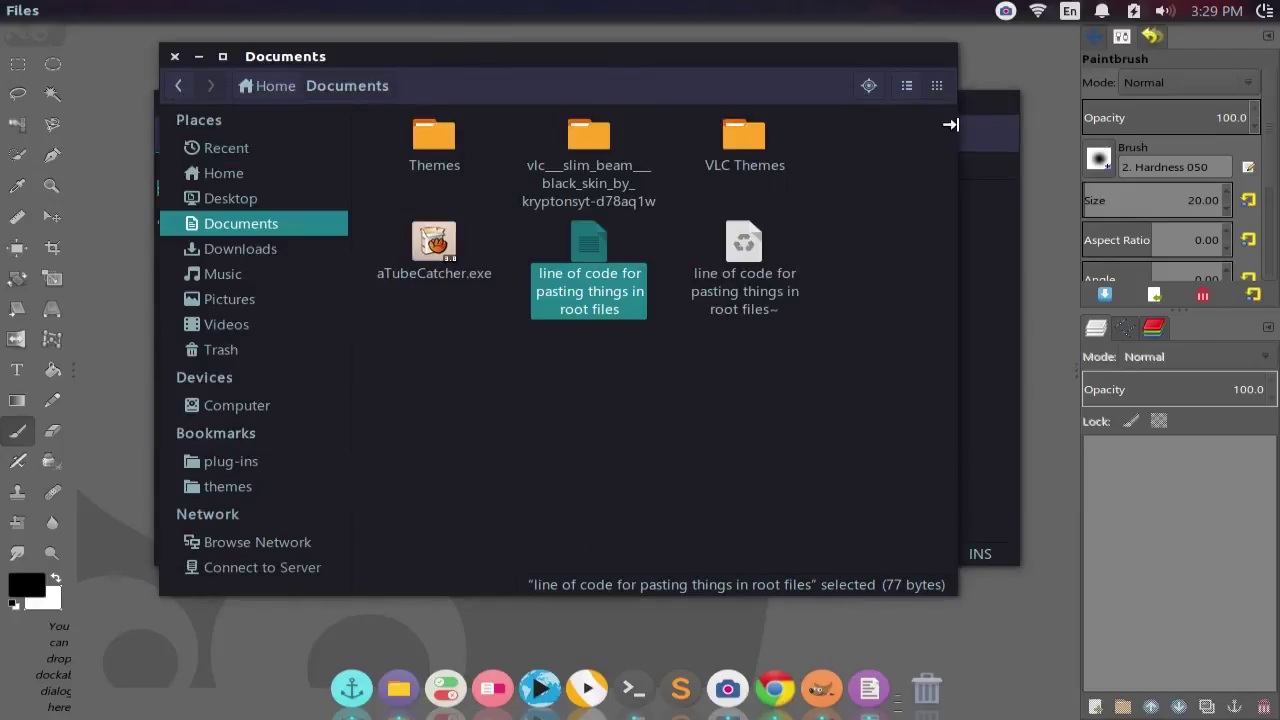
pyautogui.click(1009, 104)
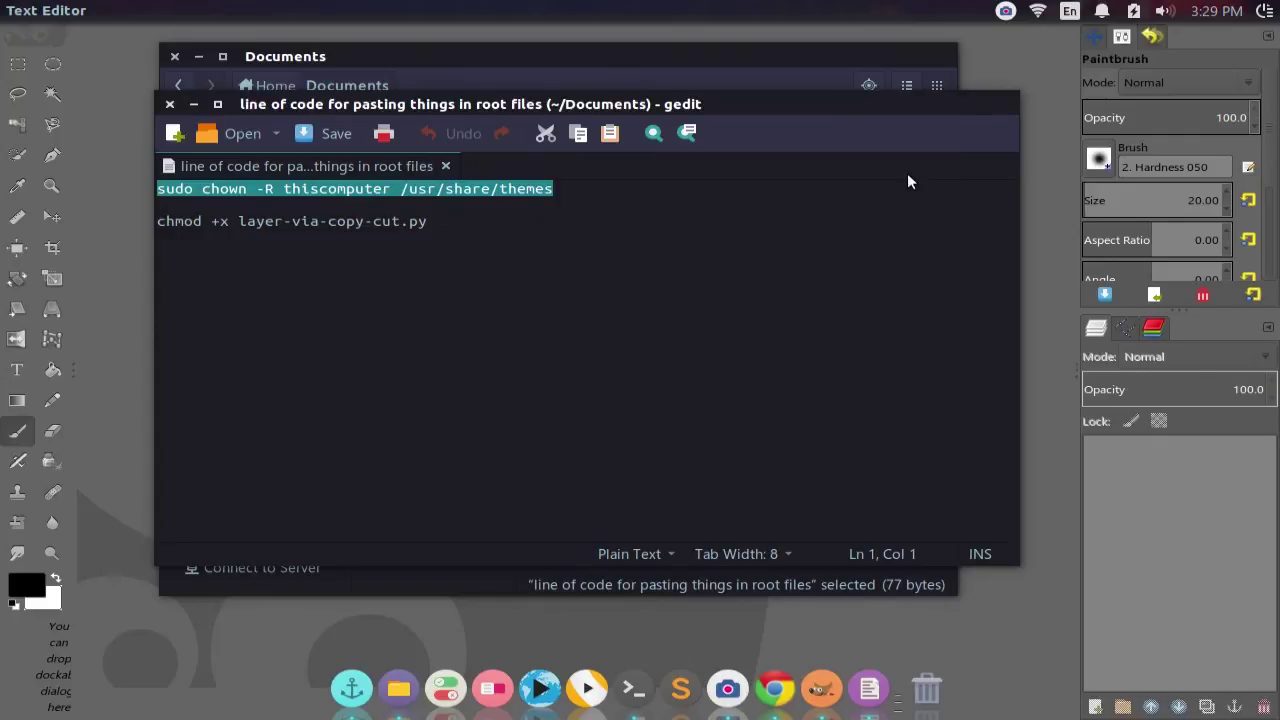
pyautogui.hotkey('alt', 'Tab')
pyautogui.hotkey('alt', 'Tab')
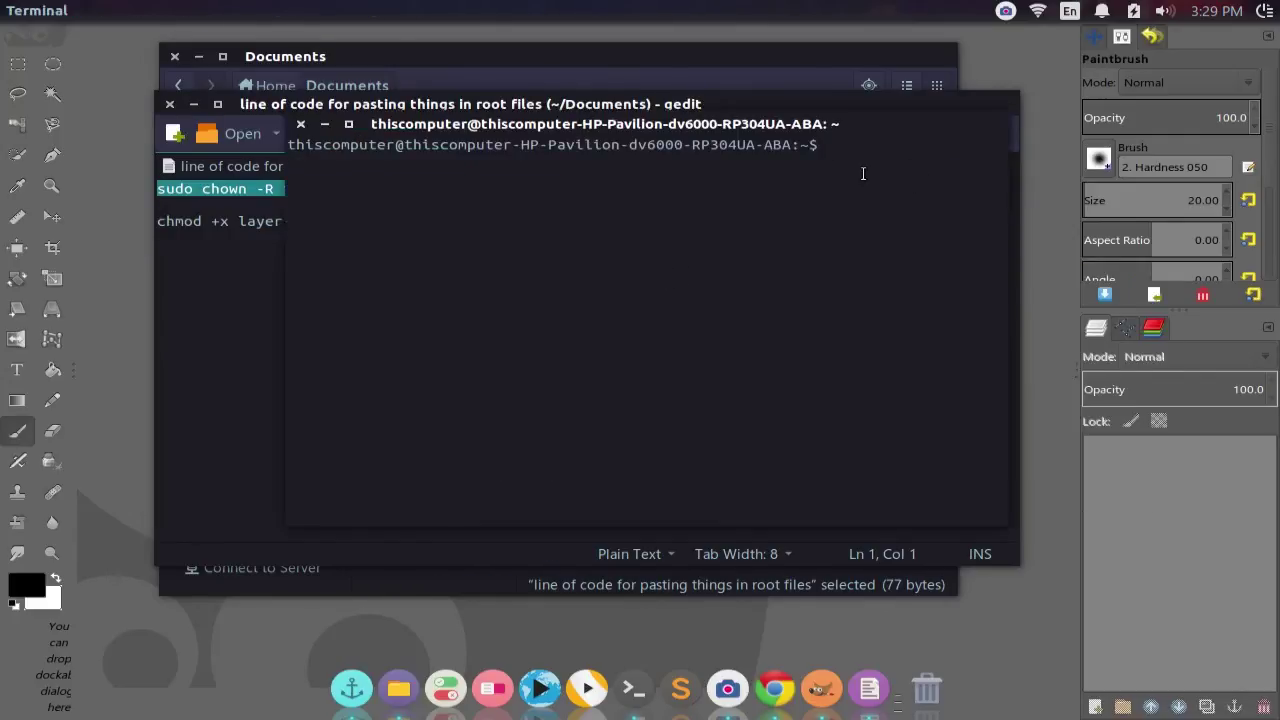
pyautogui.rightClick(824, 145)
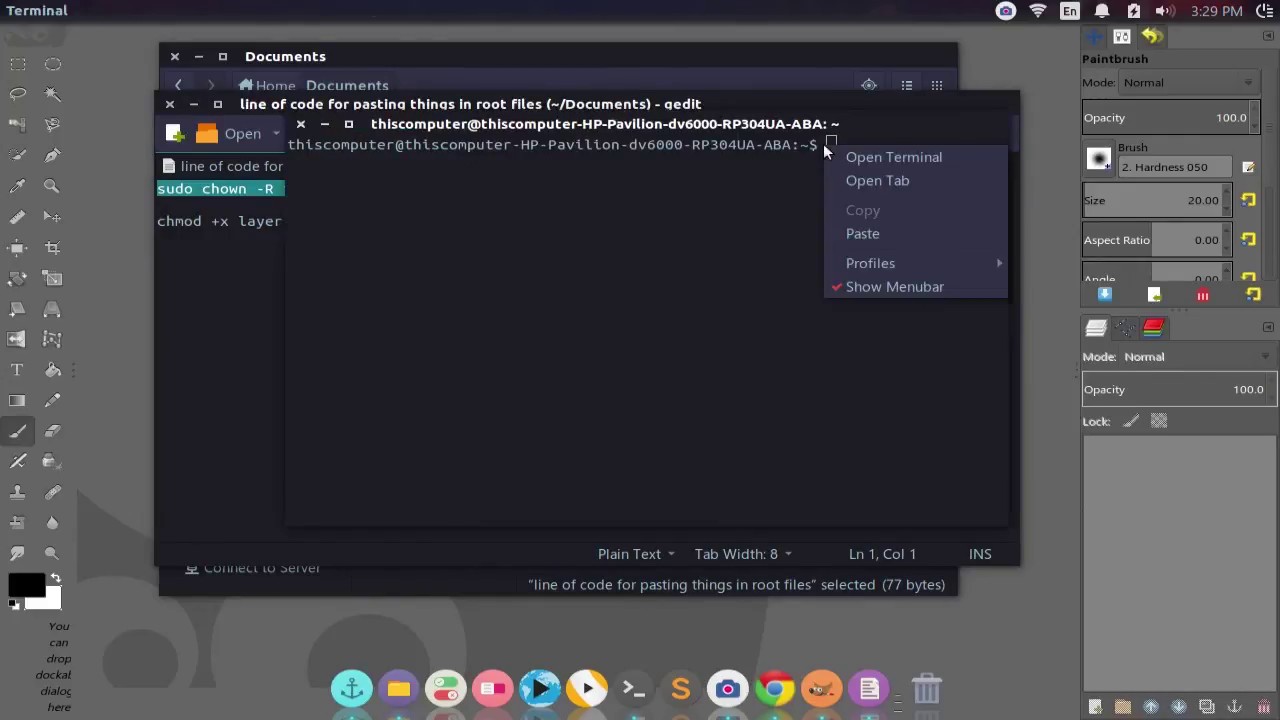
pyautogui.click(855, 232)
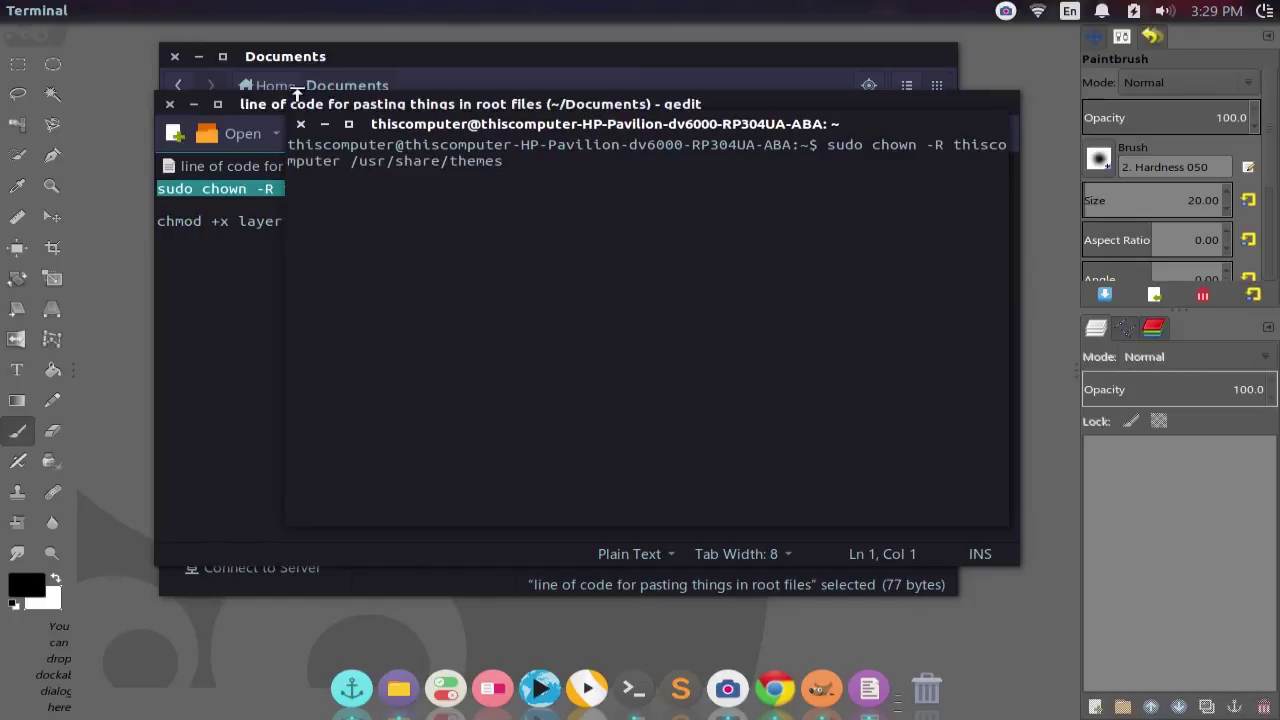
# Step: Close the terminal and the text editor without running the command, and return to GIMP
pyautogui.click(301, 128)
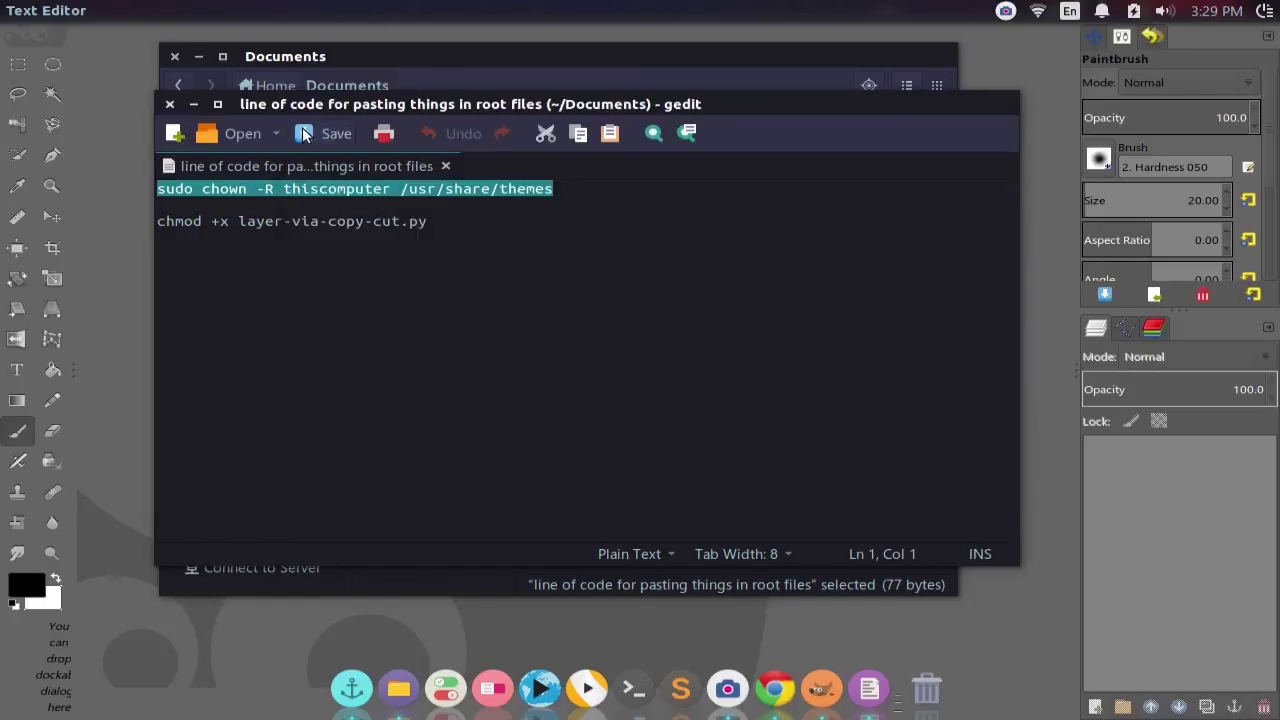
pyautogui.click(170, 104)
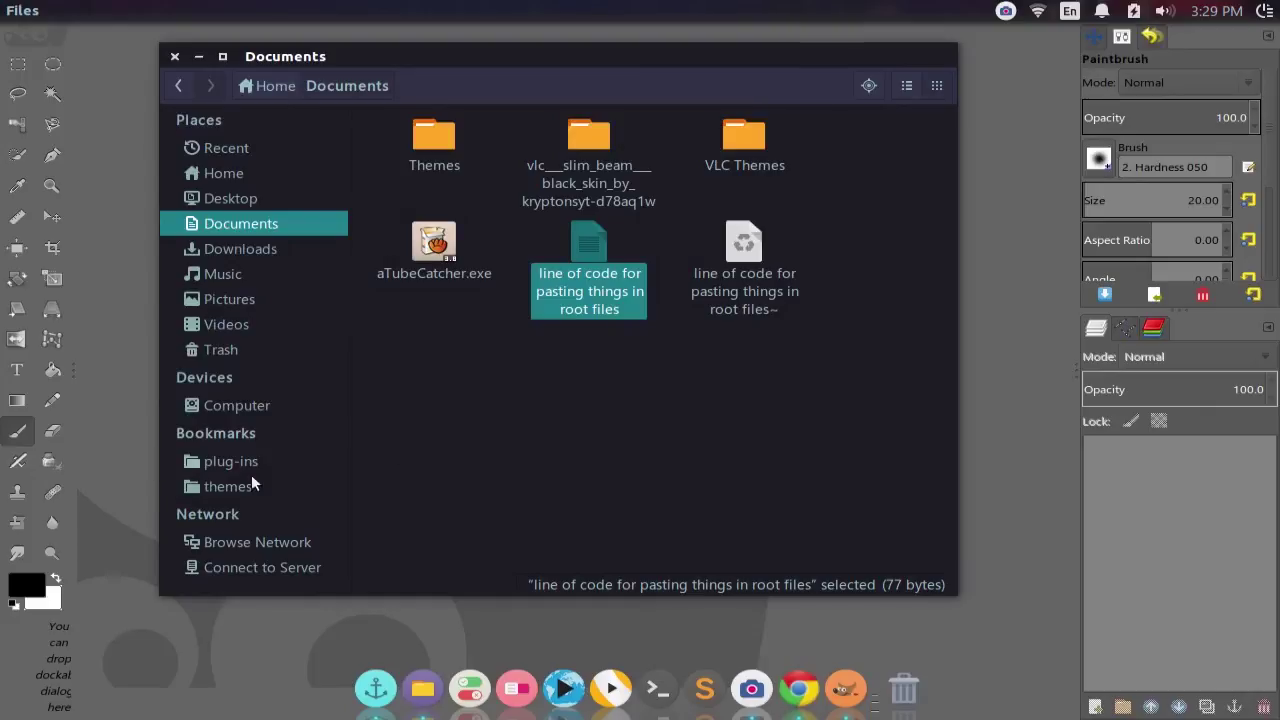
pyautogui.click(250, 400)
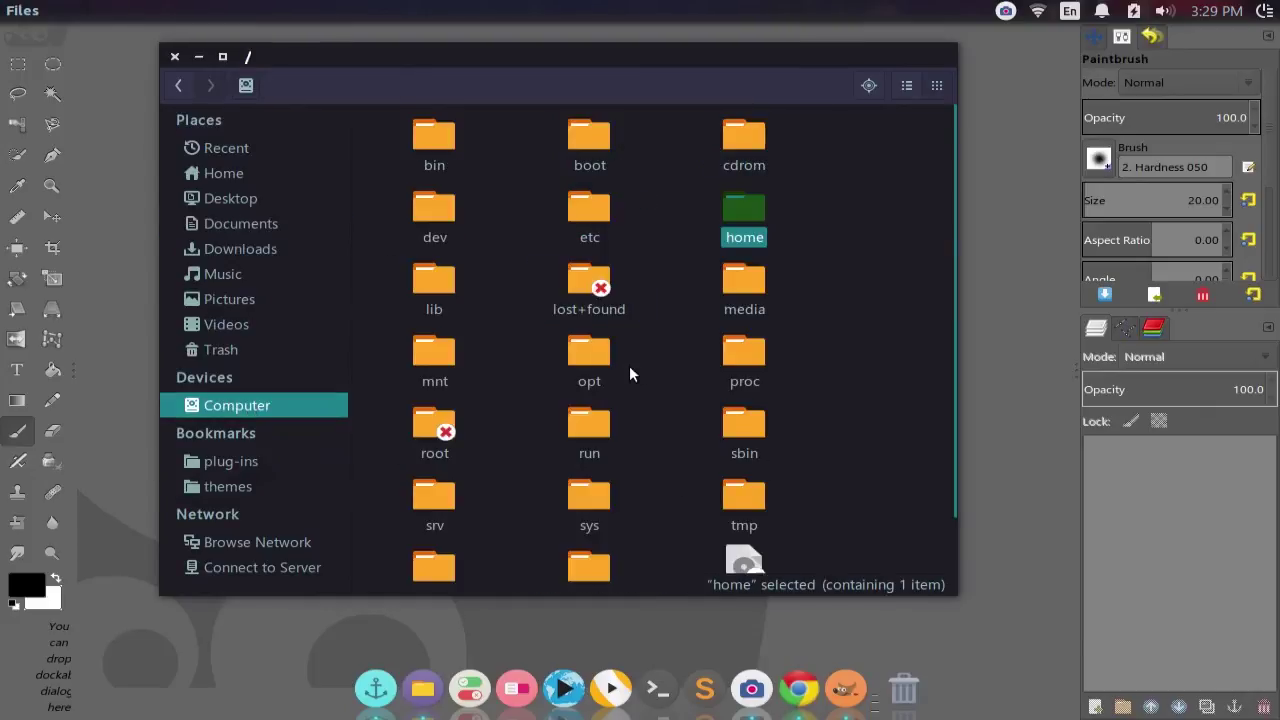
pyautogui.click(1038, 265)
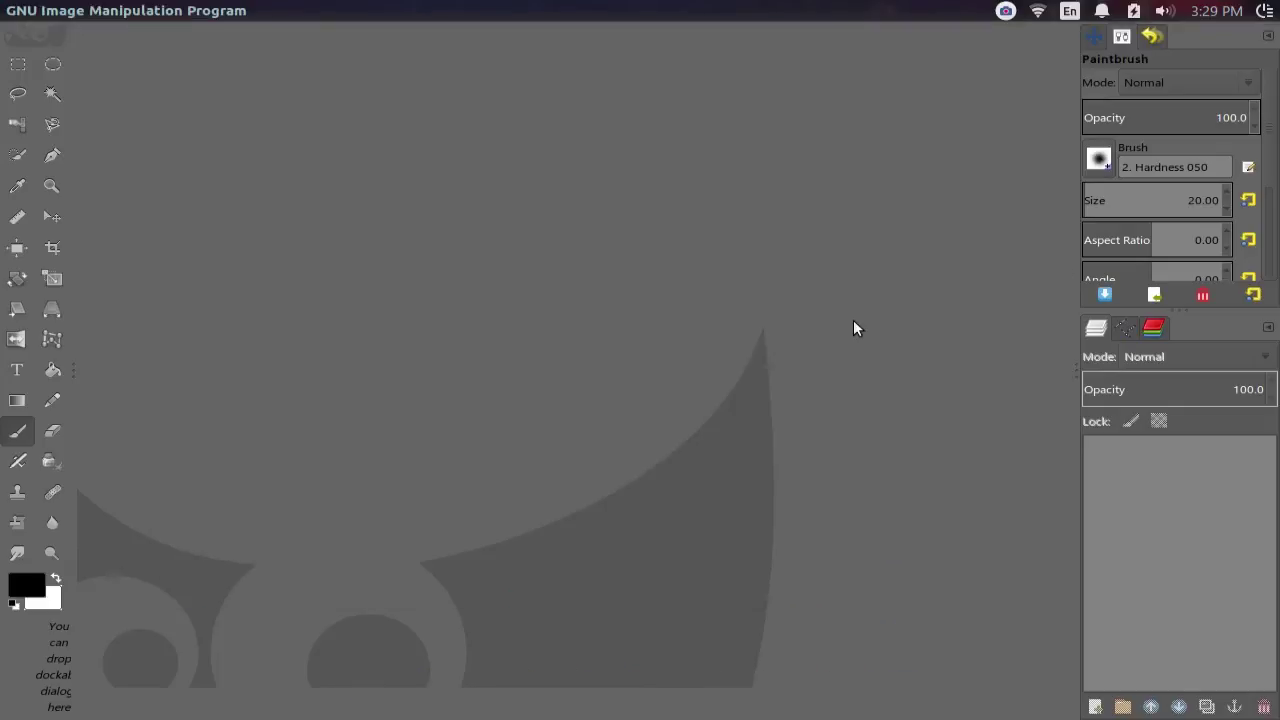
# Step: Switch to Chrome and close the NEW CS6 II theme download page and the download bar
pyautogui.hotkey('alt', 'Tab')
pyautogui.hotkey('alt', 'Tab')
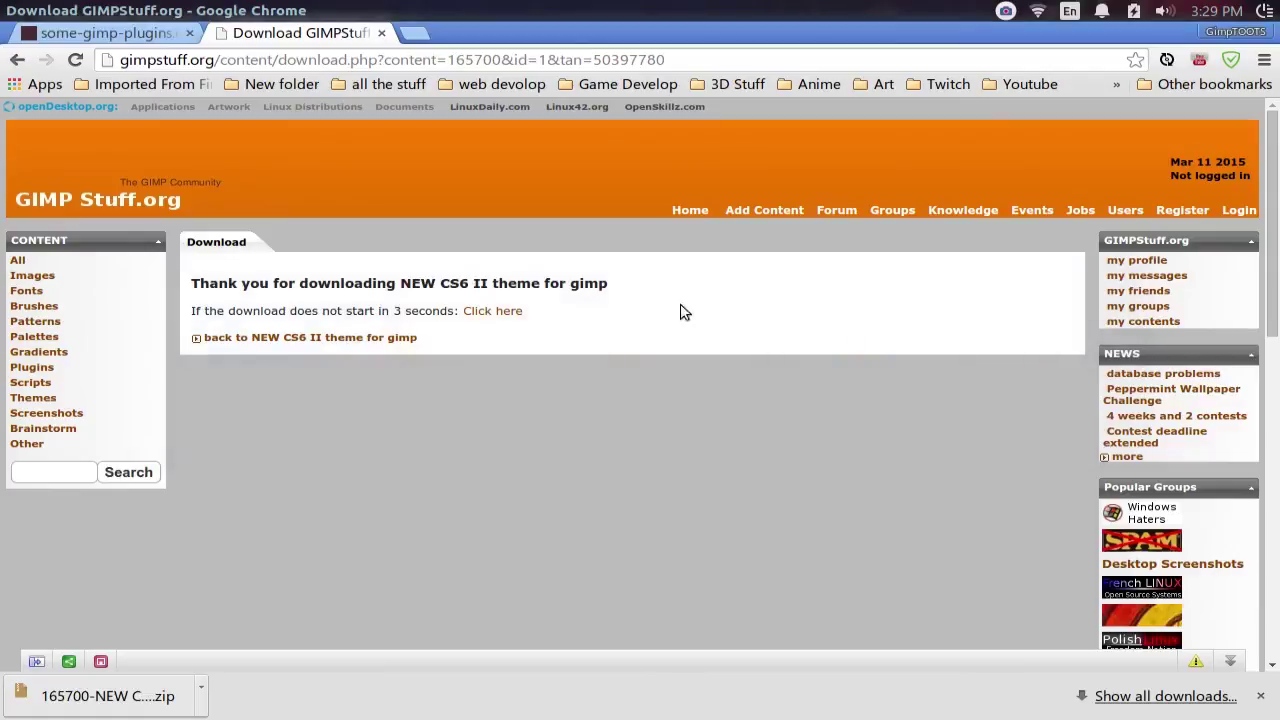
pyautogui.click(381, 33)
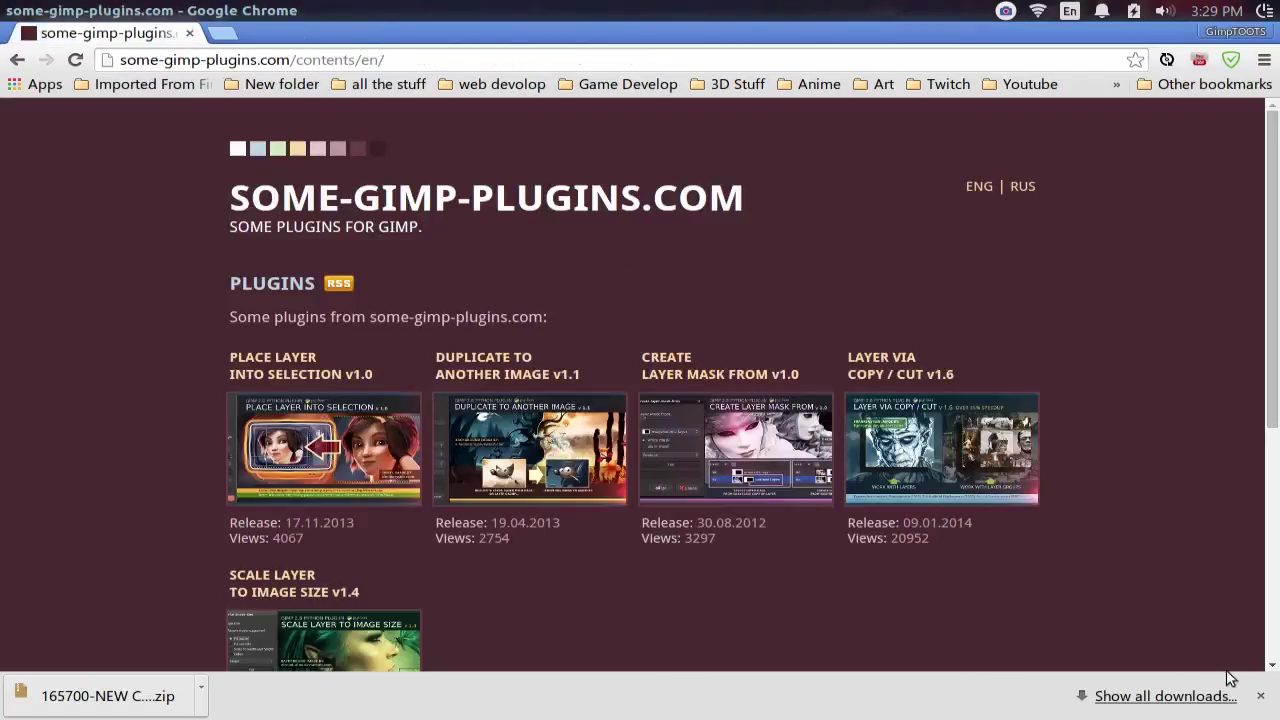
pyautogui.click(1260, 696)
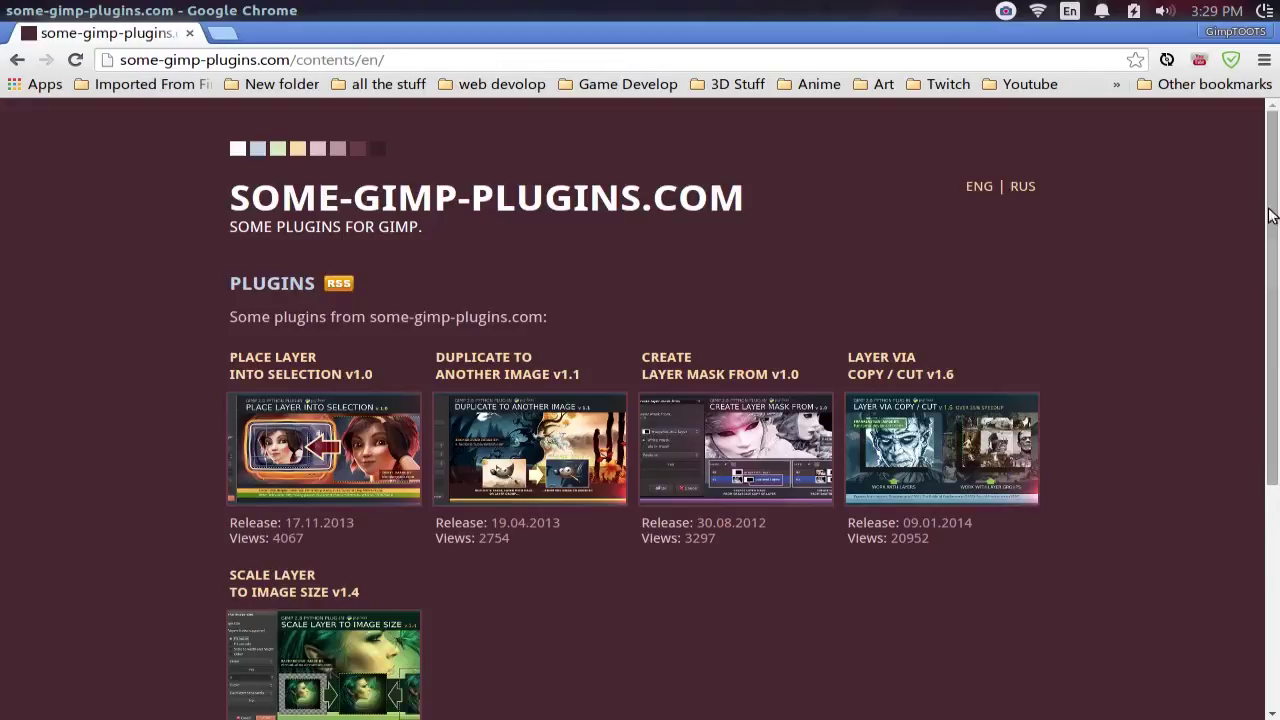
# Step: Open the "Scale Layer to Image Size v1.4" plugin page from some-gimp-plugins.com in a new tab
pyautogui.moveTo(1275, 240); pyautogui.dragTo(1274, 388)
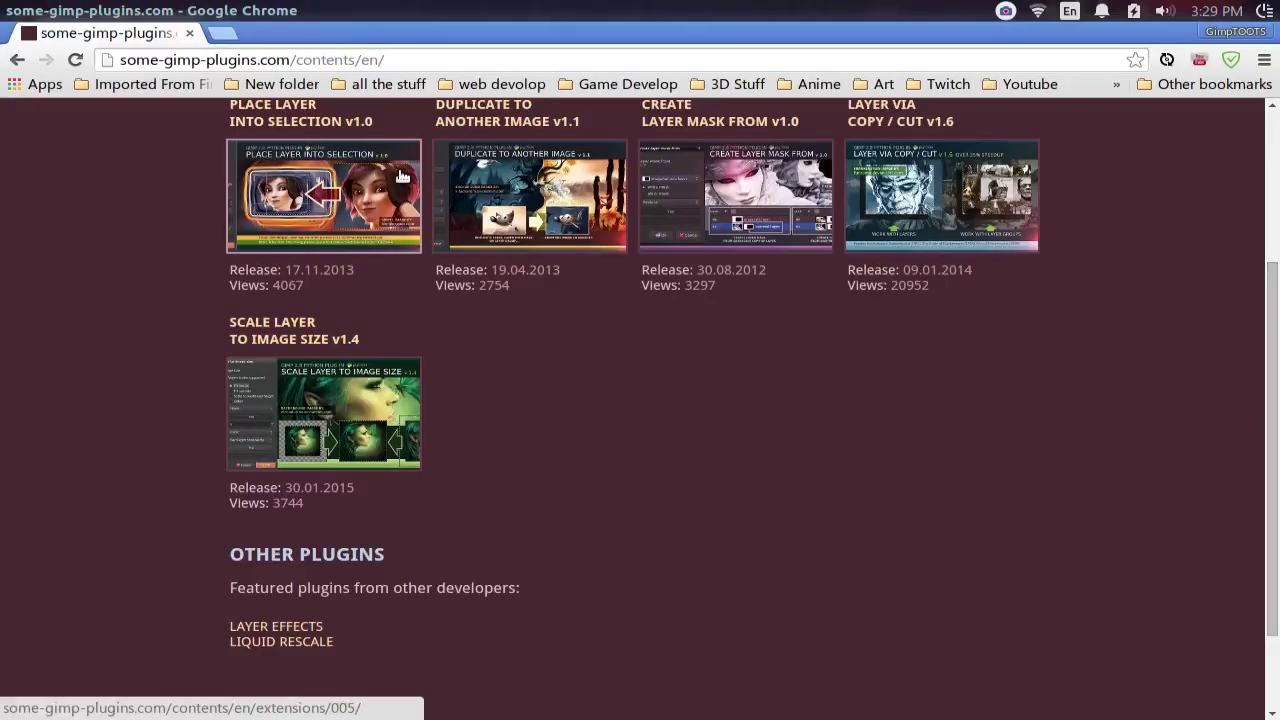
pyautogui.middleClick(325, 408)
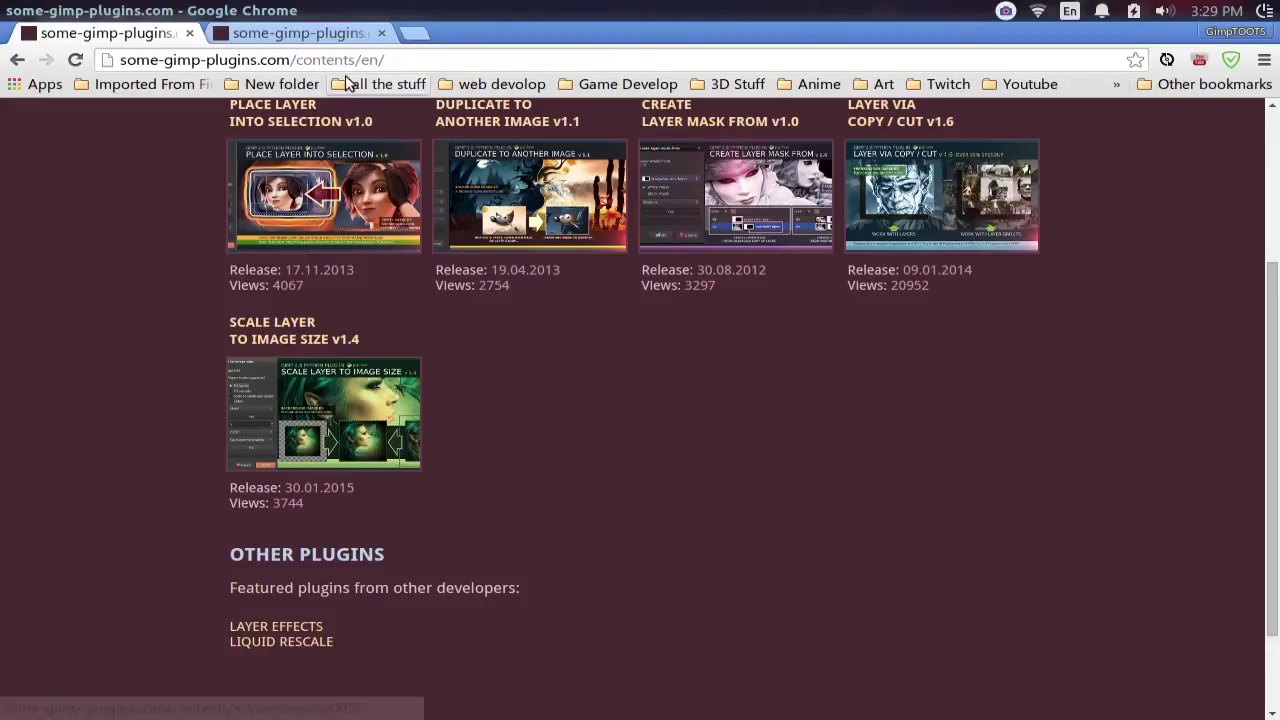
# Step: Download the Scale Layer to Image Size v1.4 plugin from its page on some-gimp-plugins.com
pyautogui.click(318, 36)
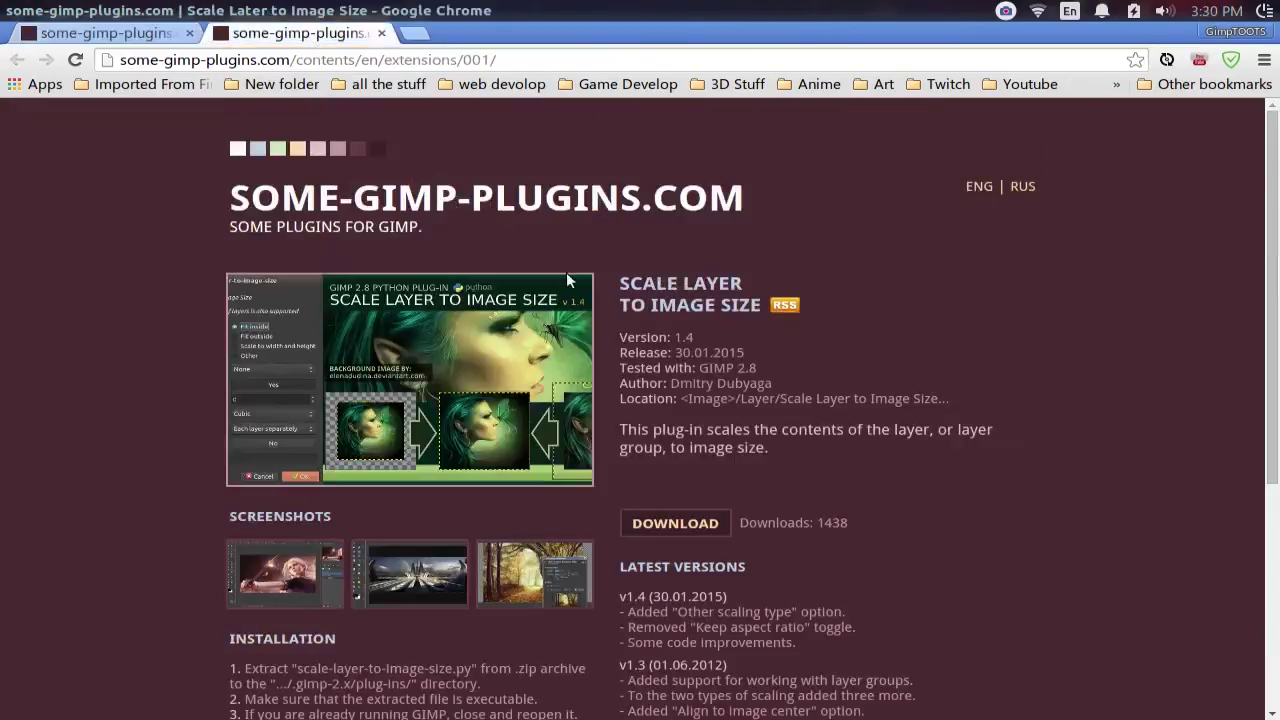
pyautogui.scroll(-4, 1276, 147)
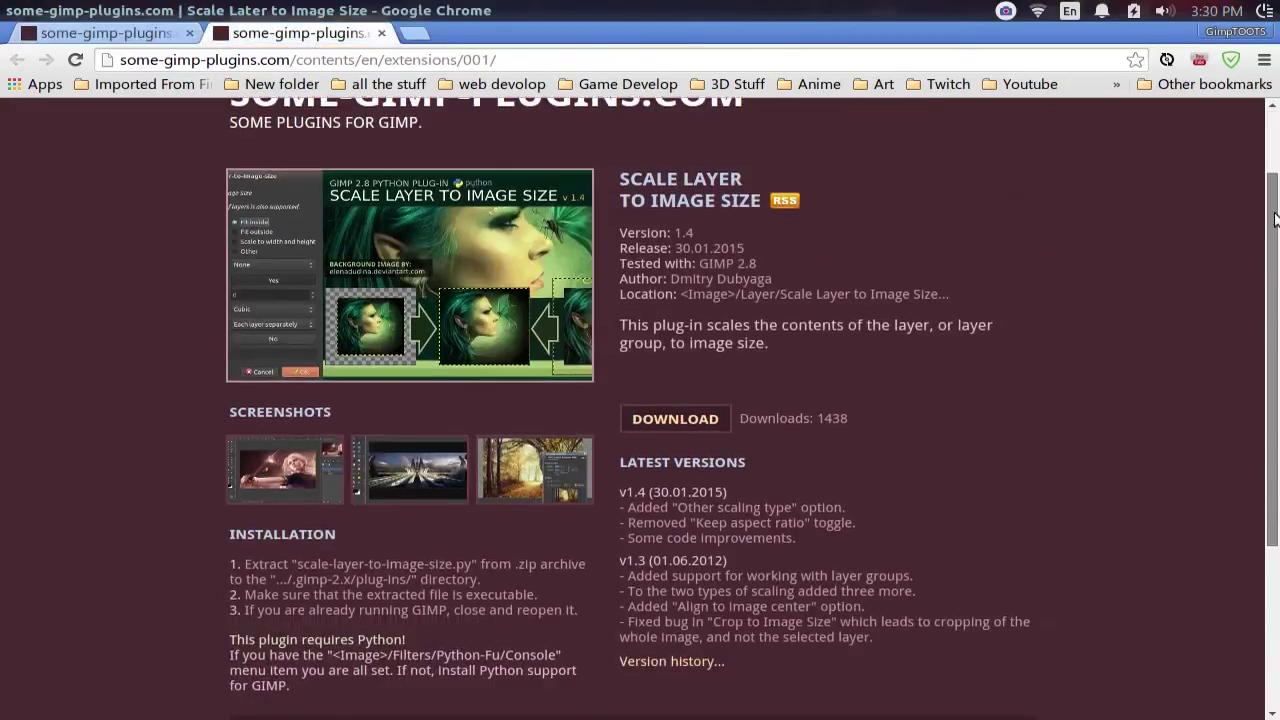
pyautogui.click(674, 307)
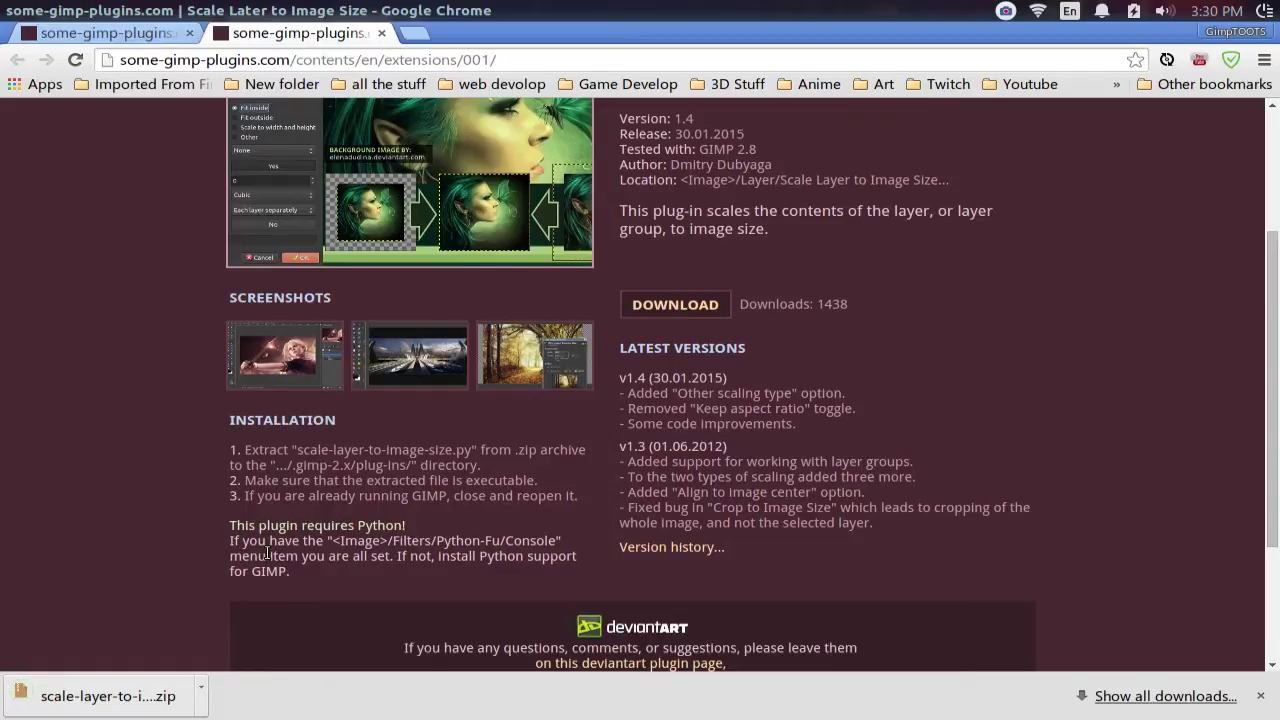
# Step: Switch to the file manager, extract scale-layer-to-image-size.zip in the Downloads folder, and open the extracted scale-layer-to-image-size folder
pyautogui.moveTo(560, 690)
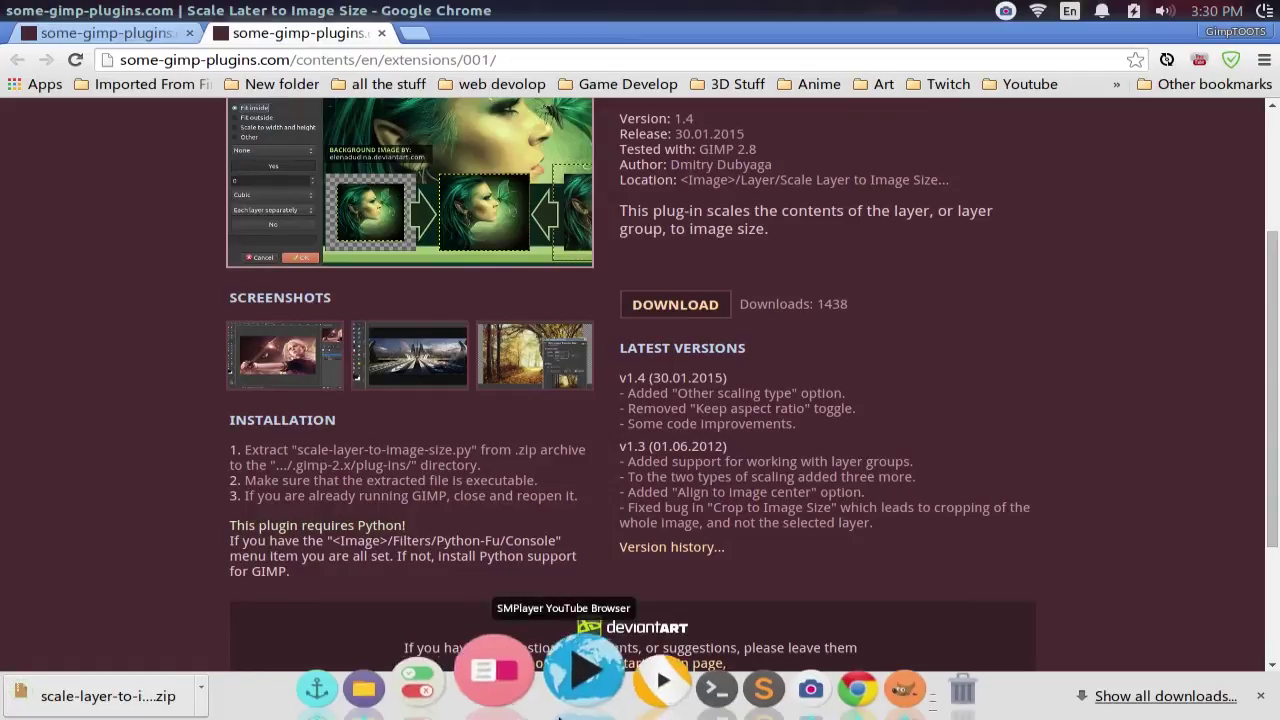
pyautogui.click(422, 684)
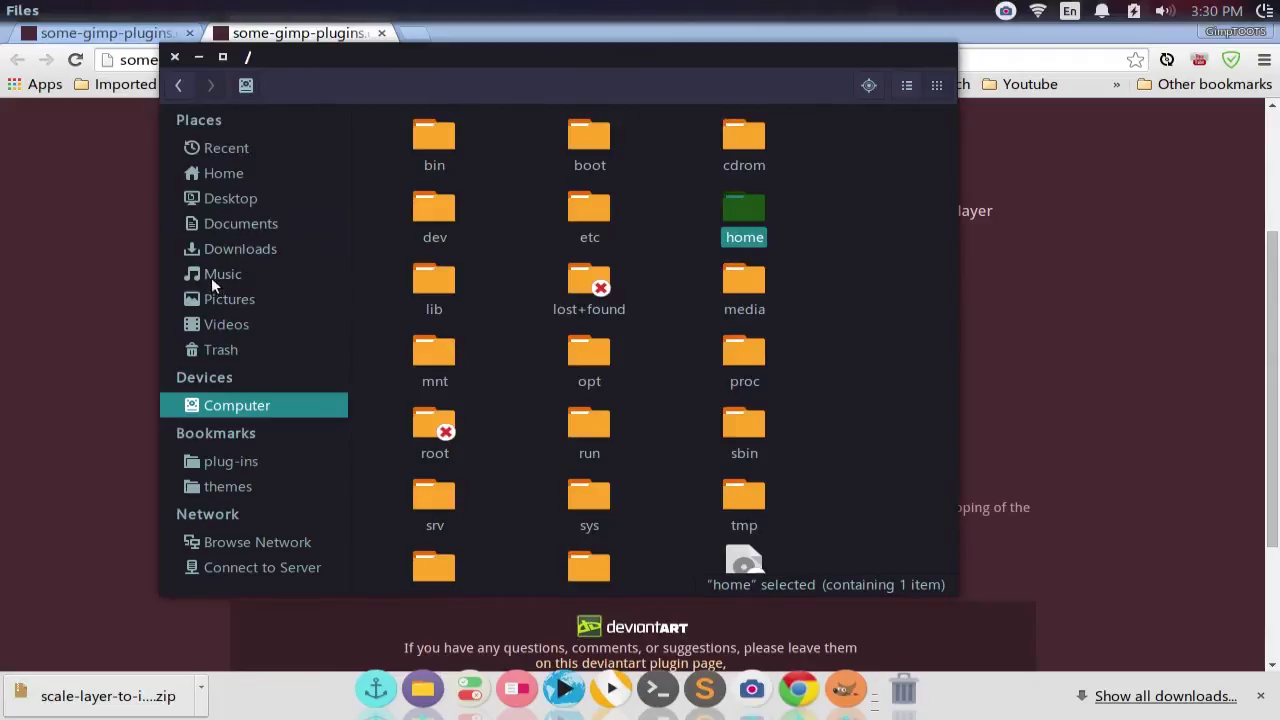
pyautogui.click(221, 250)
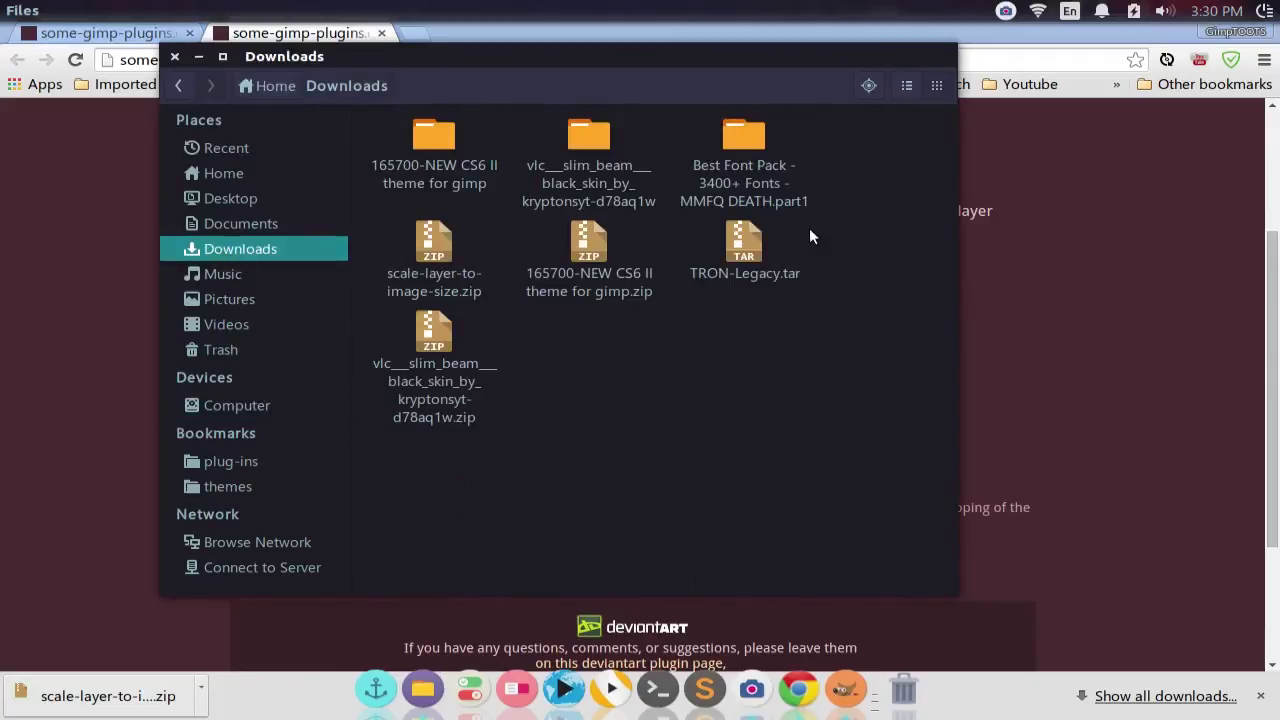
pyautogui.click(431, 241)
pyautogui.rightClick(430, 241)
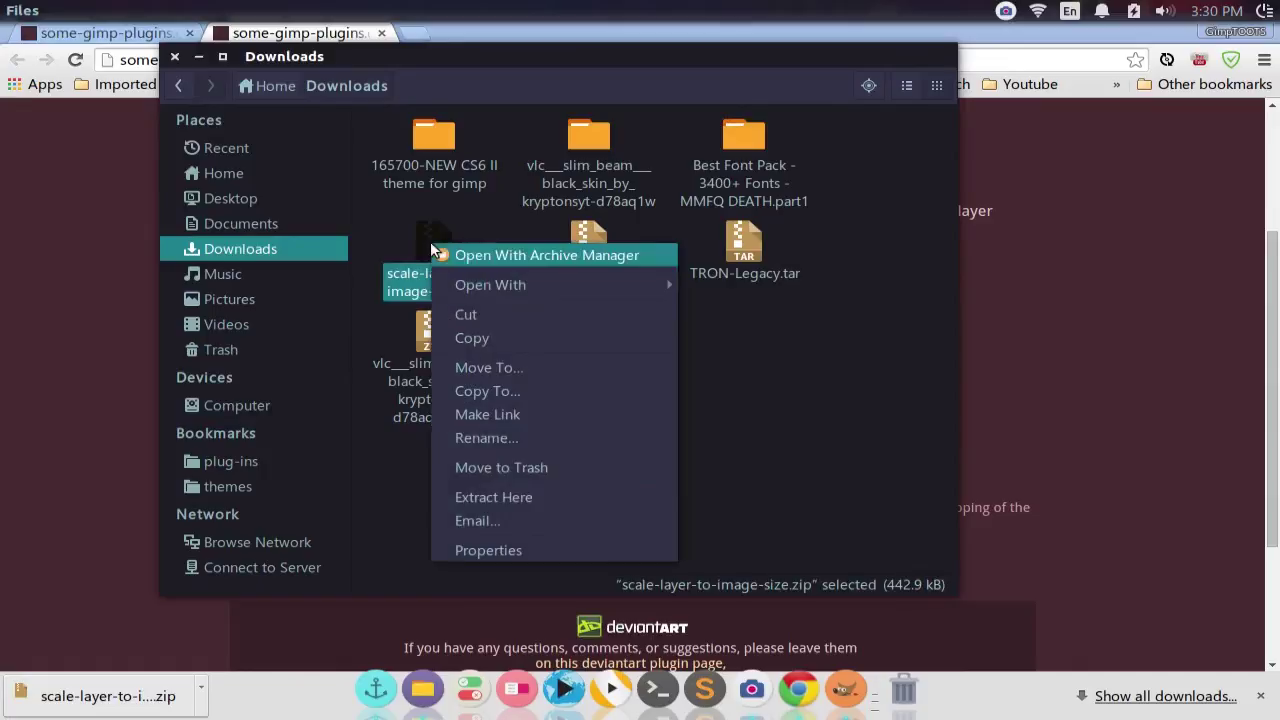
pyautogui.click(509, 496)
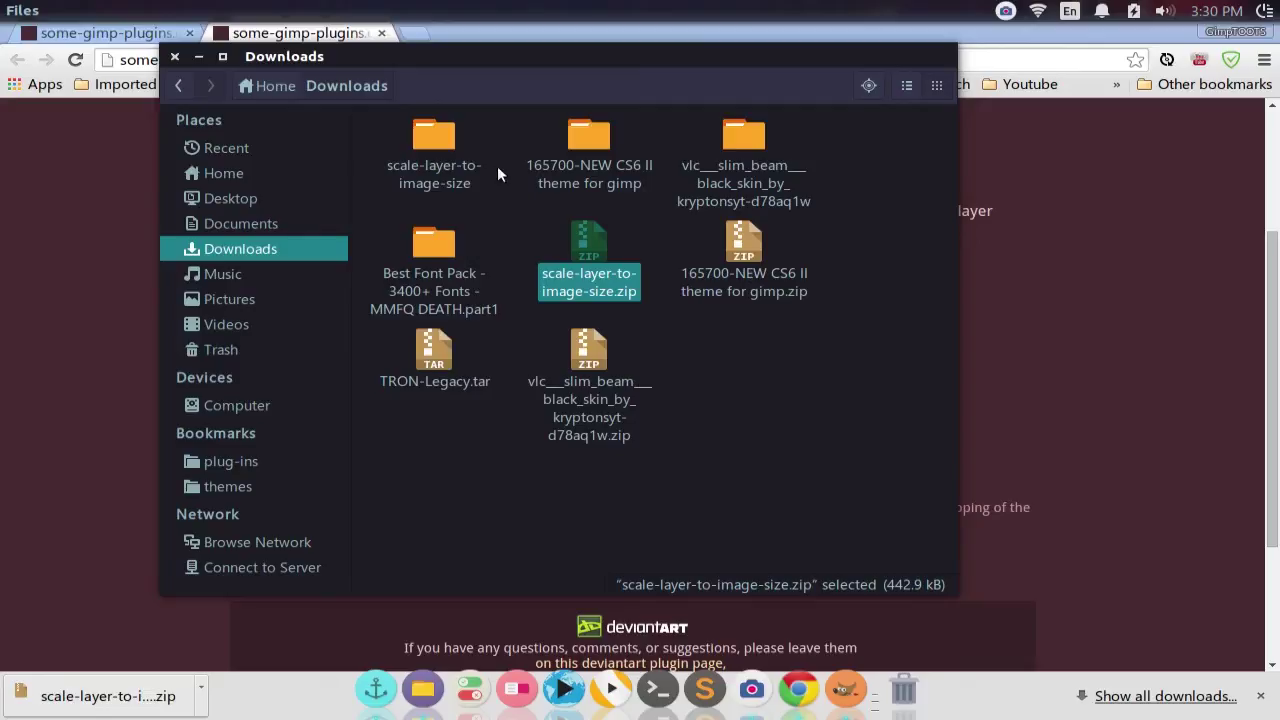
pyautogui.doubleClick(427, 139)
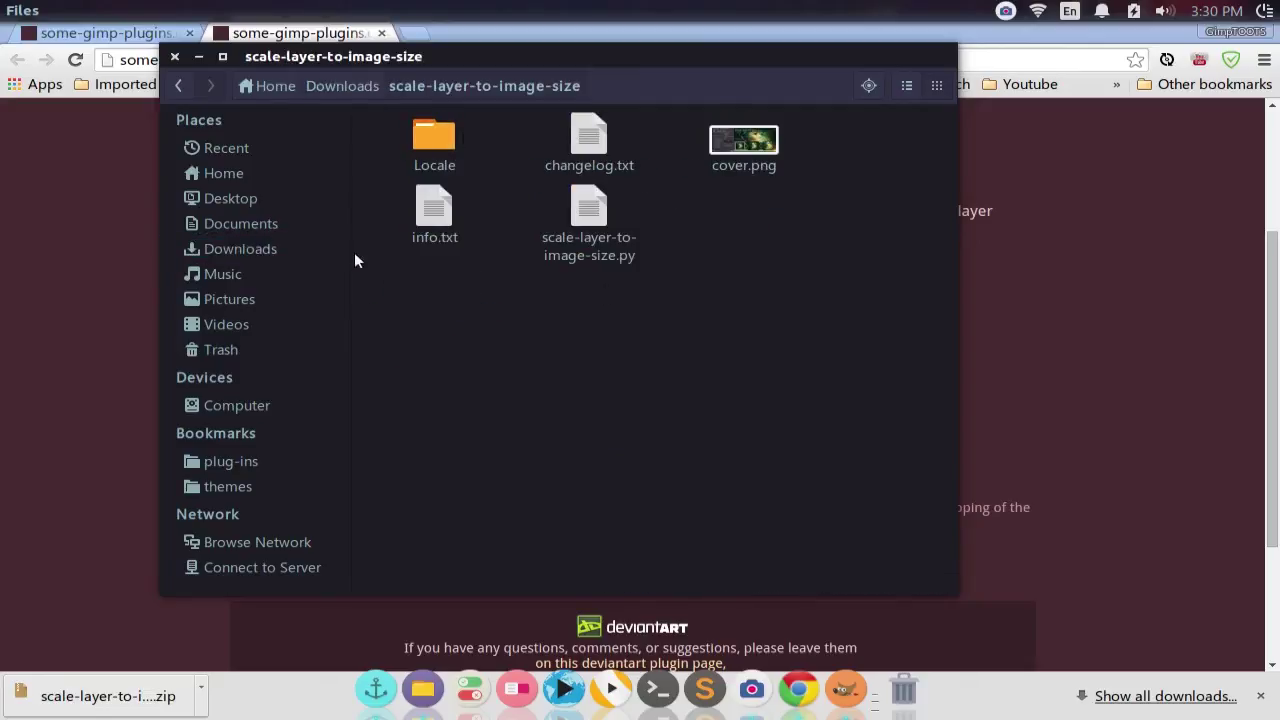
# Step: View scale-layer-to-image-size.py in gedit and close the text editor
pyautogui.click(592, 210)
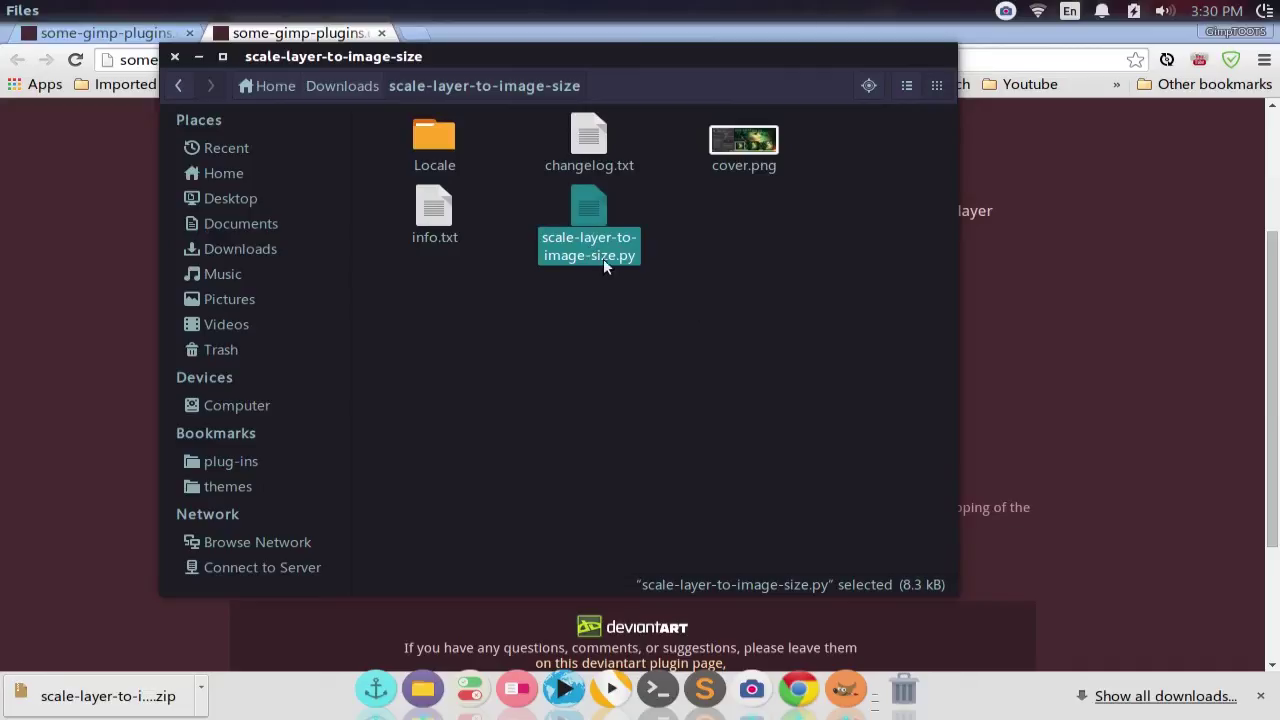
pyautogui.click(727, 360)
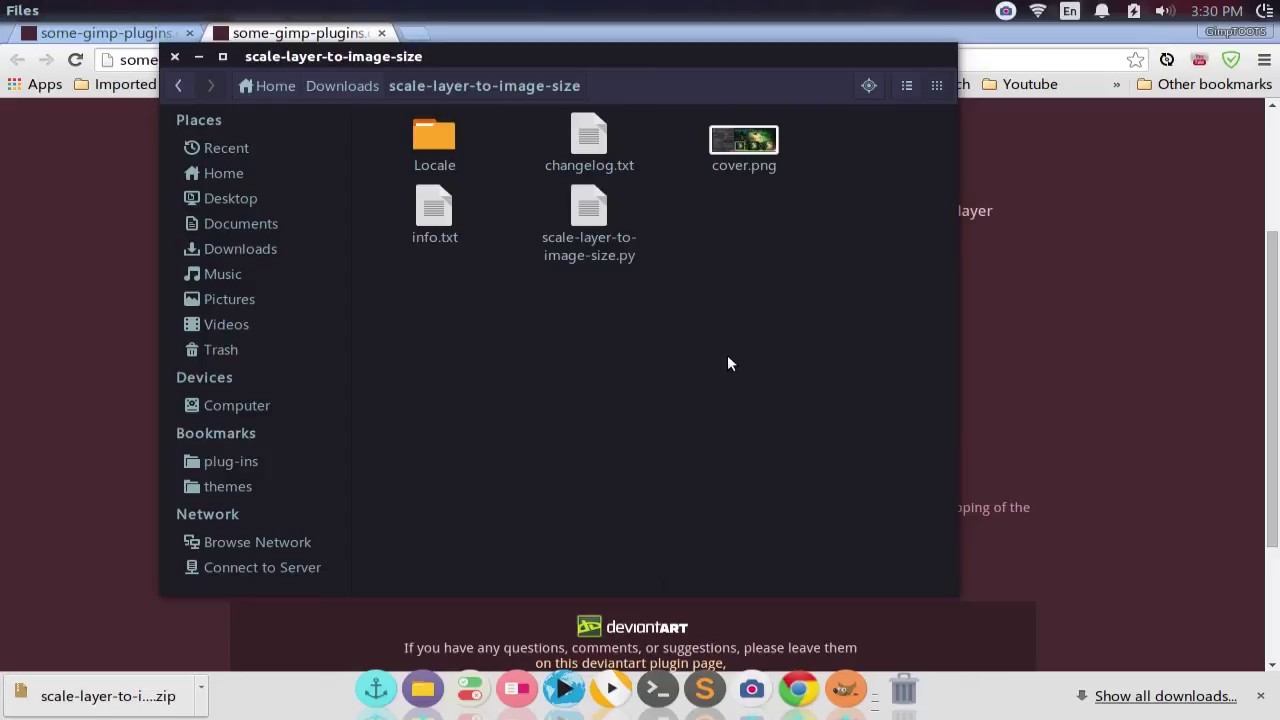
pyautogui.click(590, 206)
pyautogui.doubleClick(587, 197)
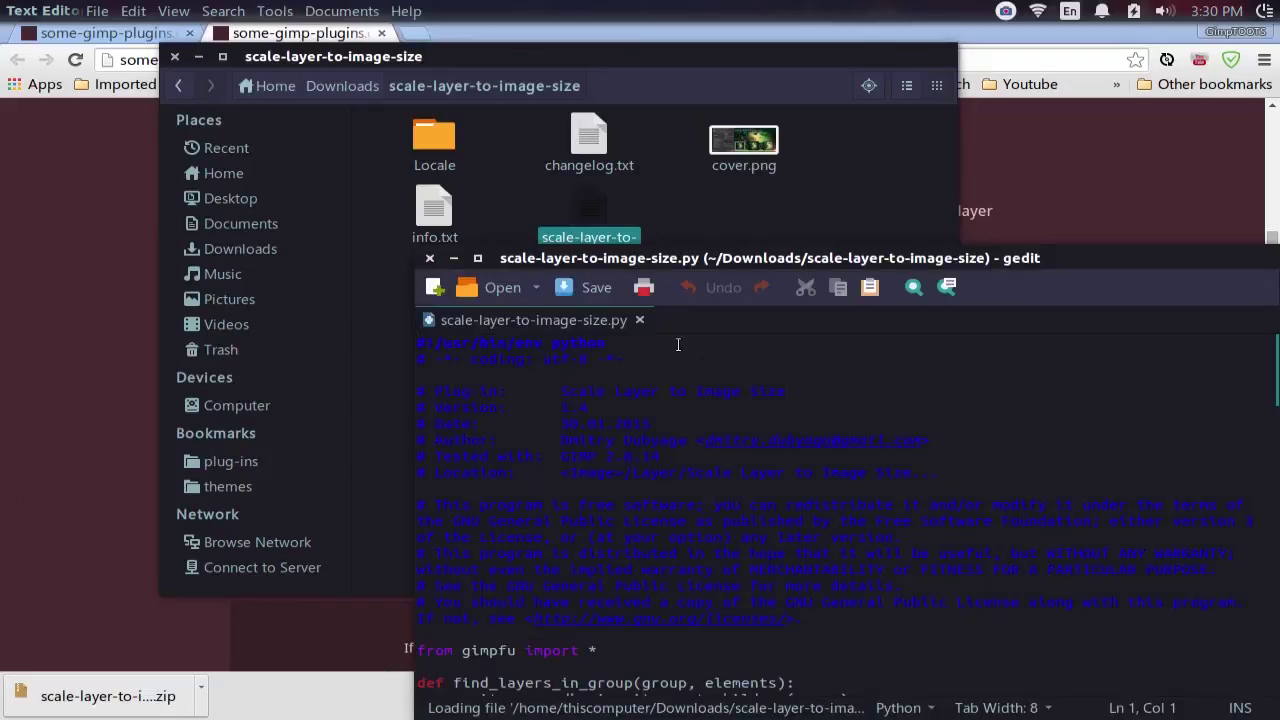
pyautogui.click(640, 320)
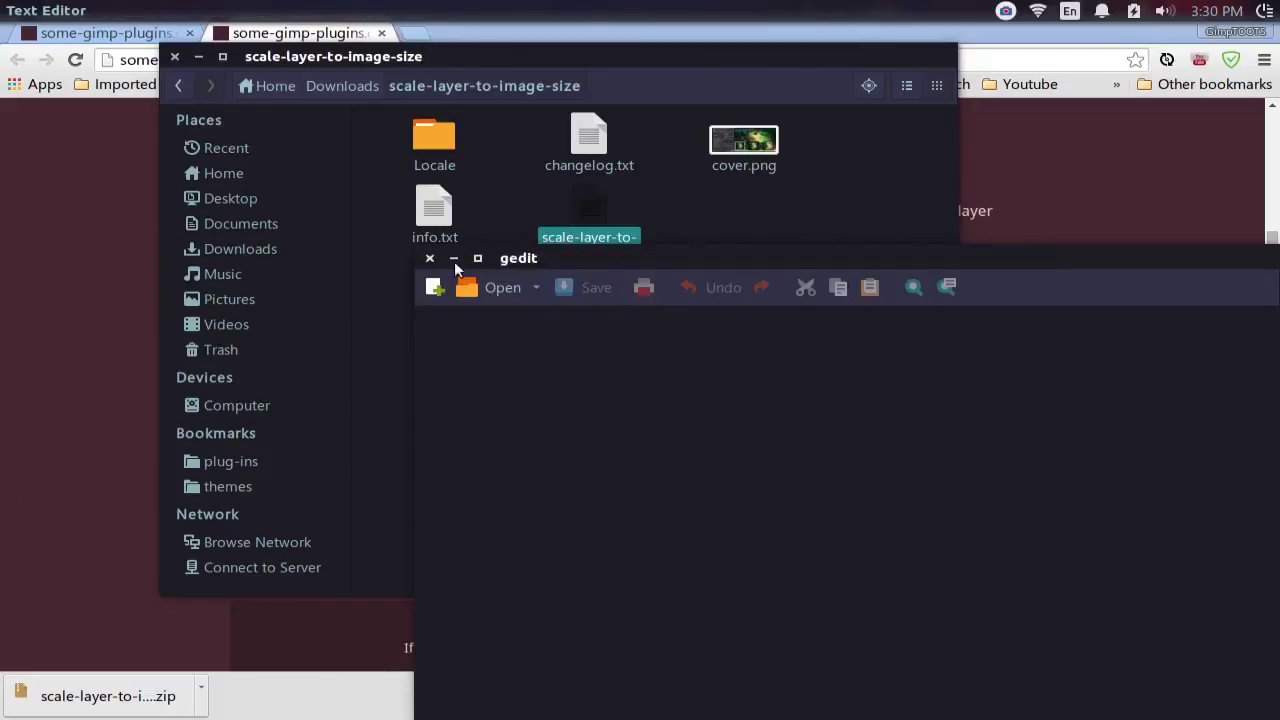
pyautogui.click(430, 258)
# Step: Open scale-layer-to-image-size.py in Sublime Text 2 to view its code
pyautogui.rightClick(567, 231)
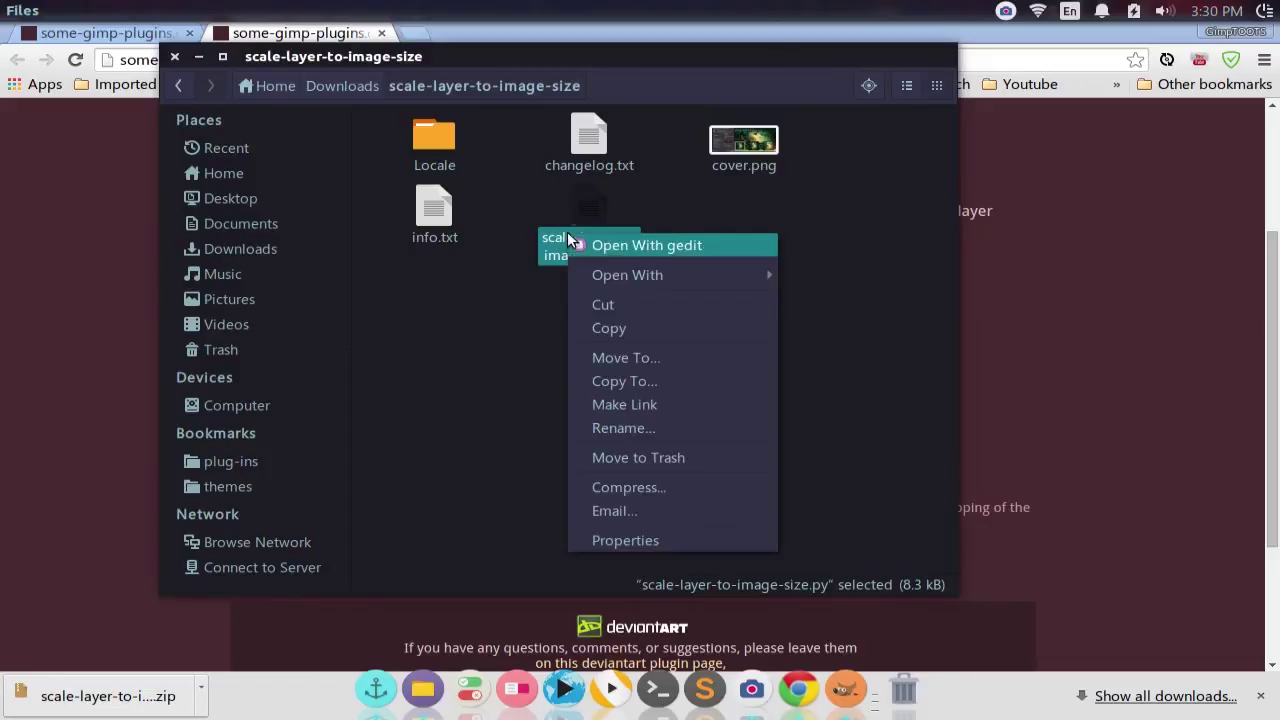
pyautogui.moveTo(694, 279)
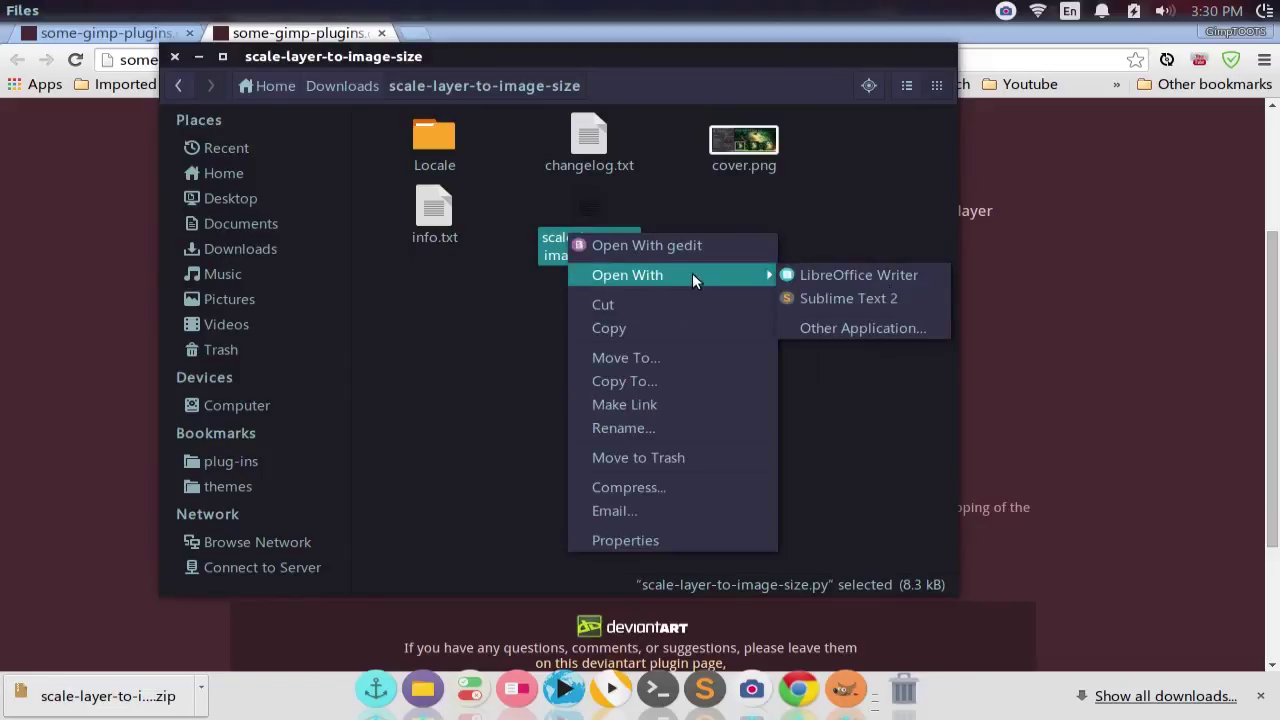
pyautogui.click(885, 296)
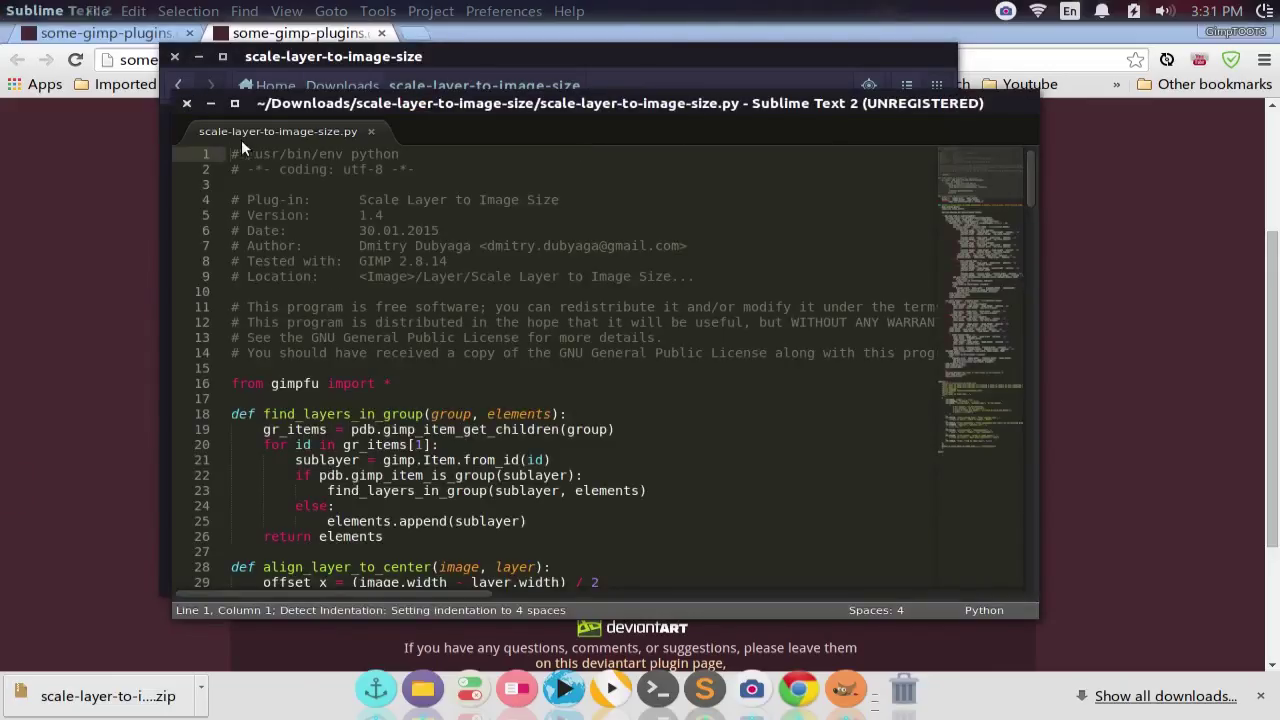
# Step: Delete and retype the # at the start of line 1 in the script, and close Sublime Text 2 without saving
pyautogui.moveTo(418, 153); pyautogui.dragTo(470, 153)
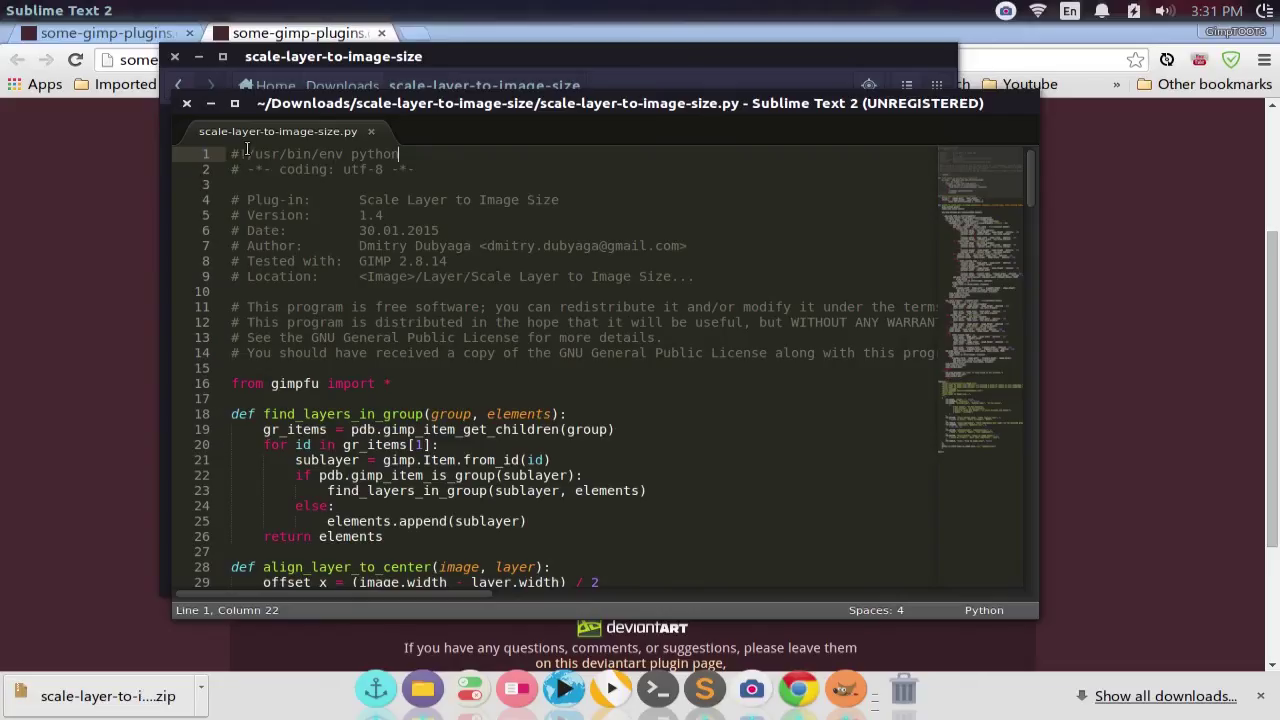
pyautogui.moveTo(240, 154); pyautogui.dragTo(232, 153)
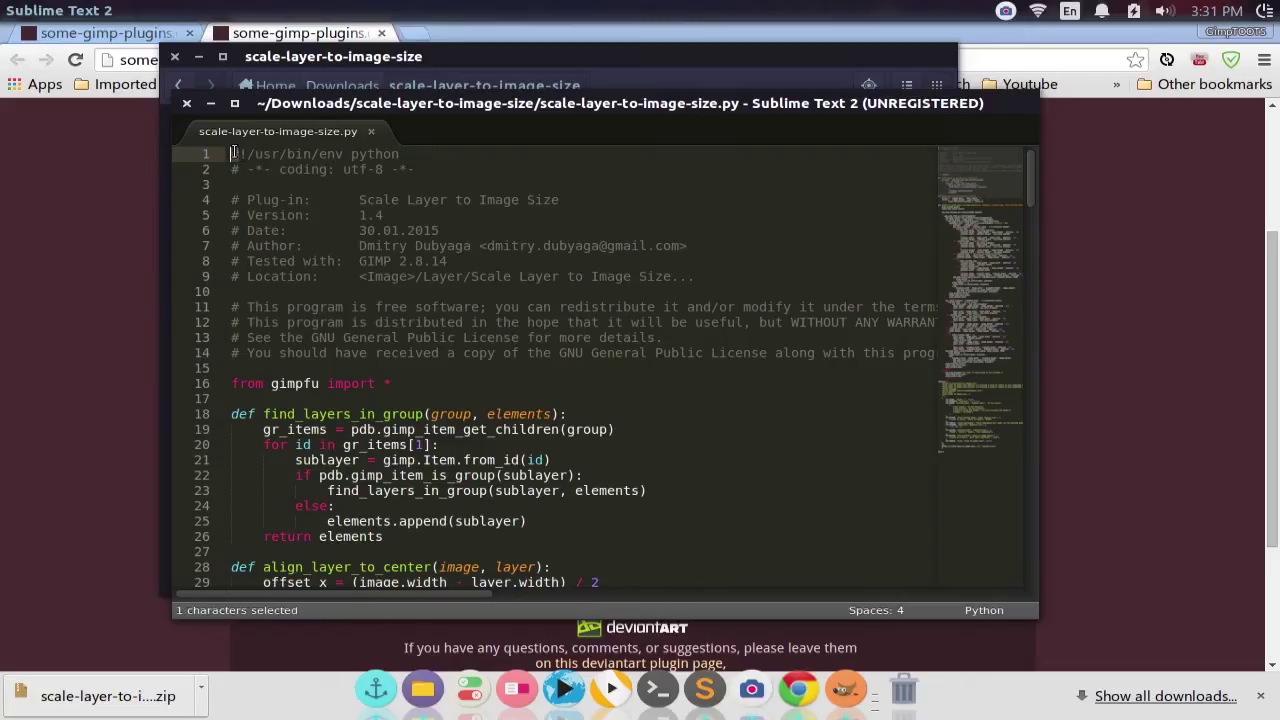
pyautogui.press('BackSpace')
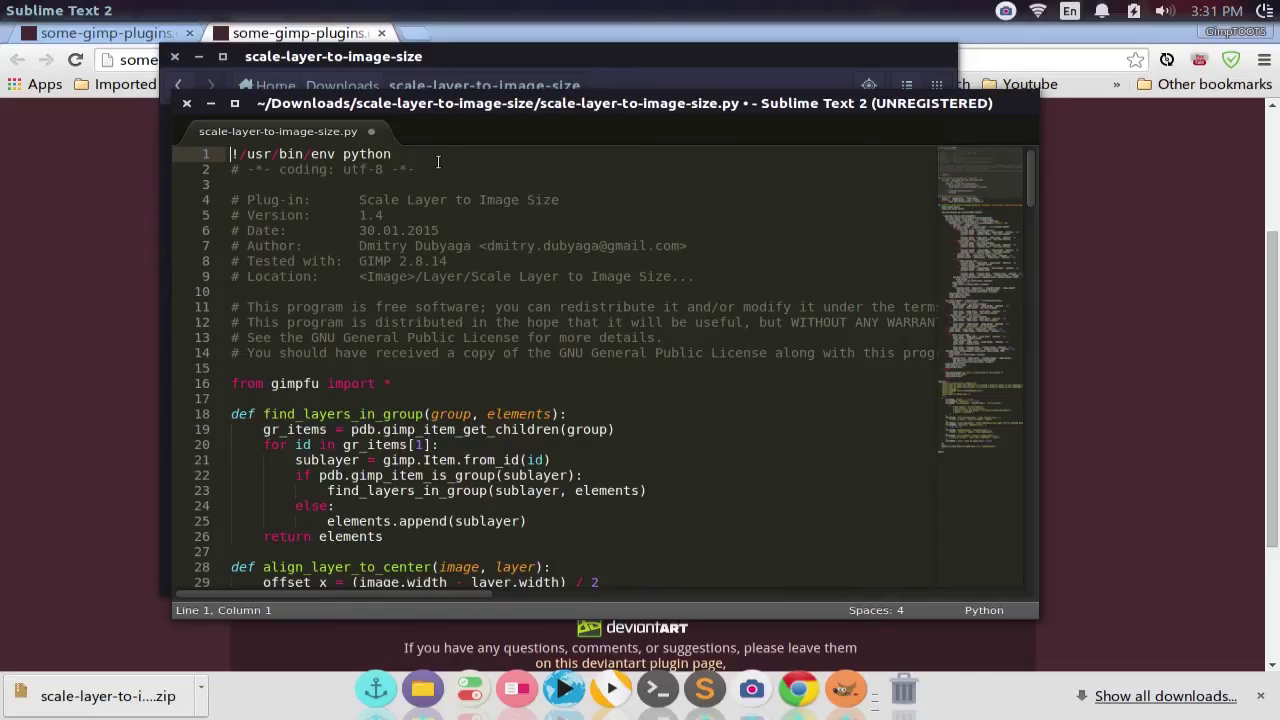
pyautogui.write('#')
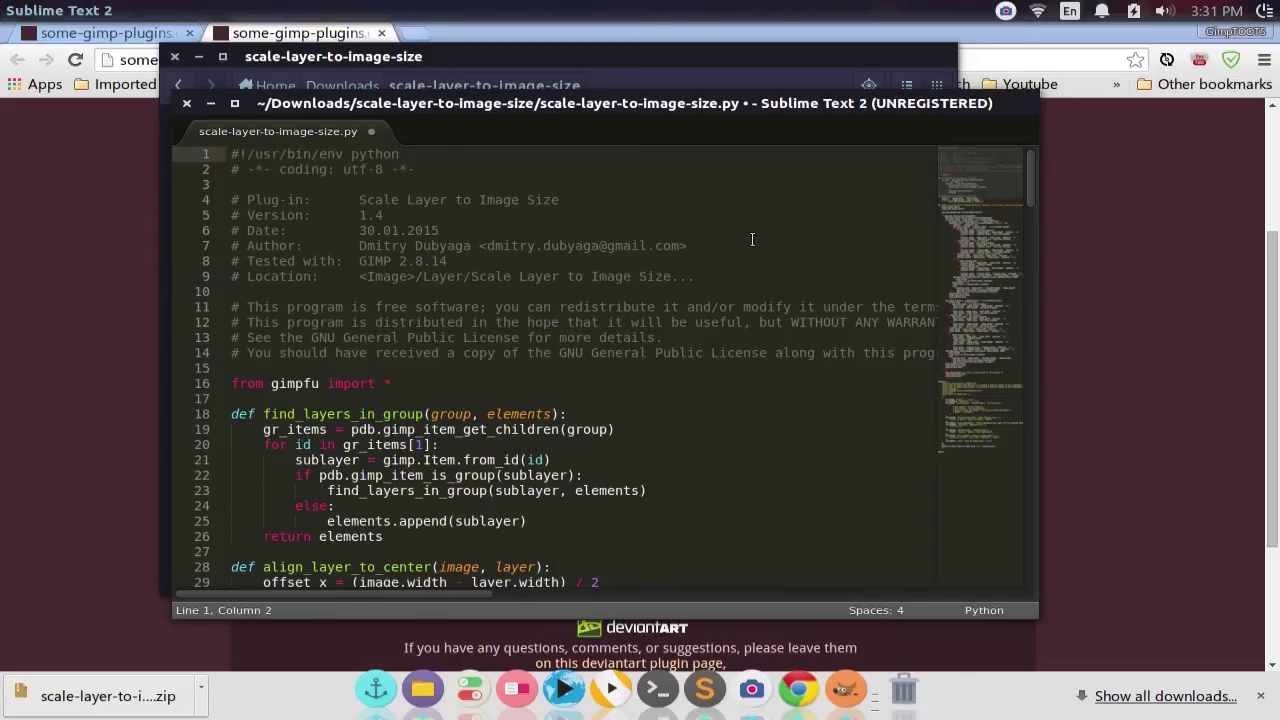
pyautogui.click(184, 104)
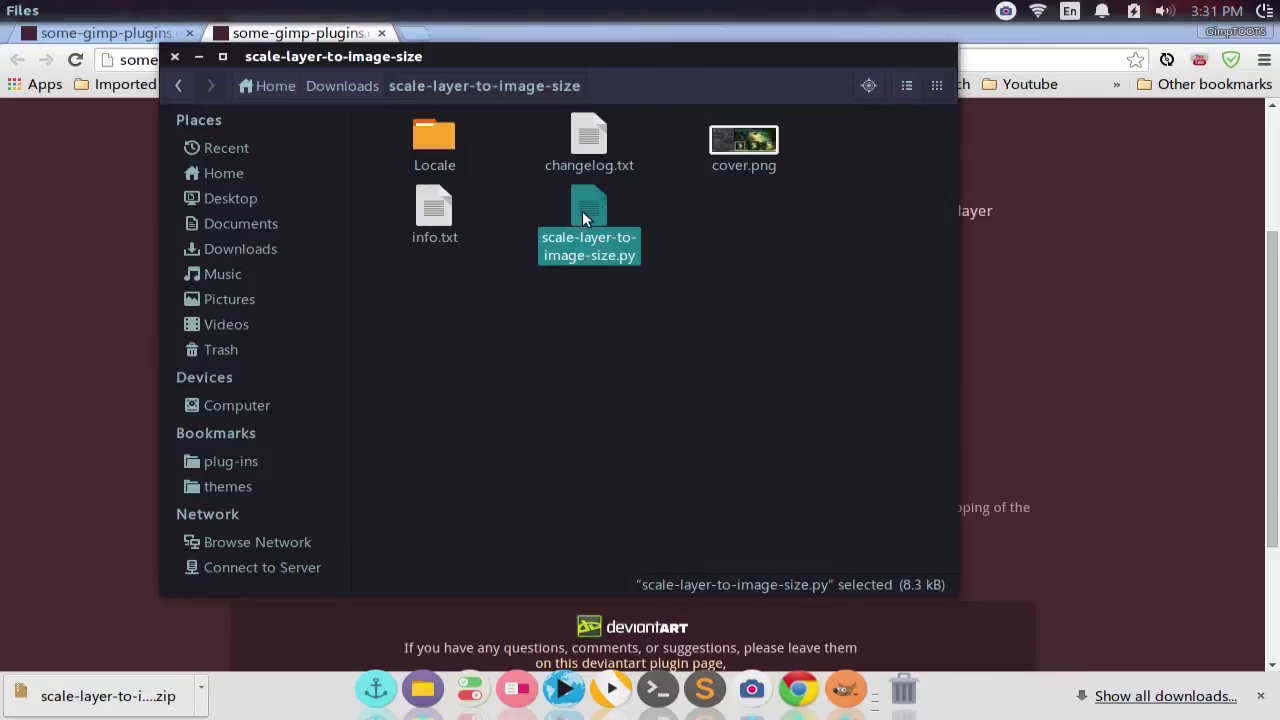
# Step: Copy scale-layer-to-image-size.py into the plug-ins folder of .gimp-2.8 in the Home directory
pyautogui.rightClick(584, 214)
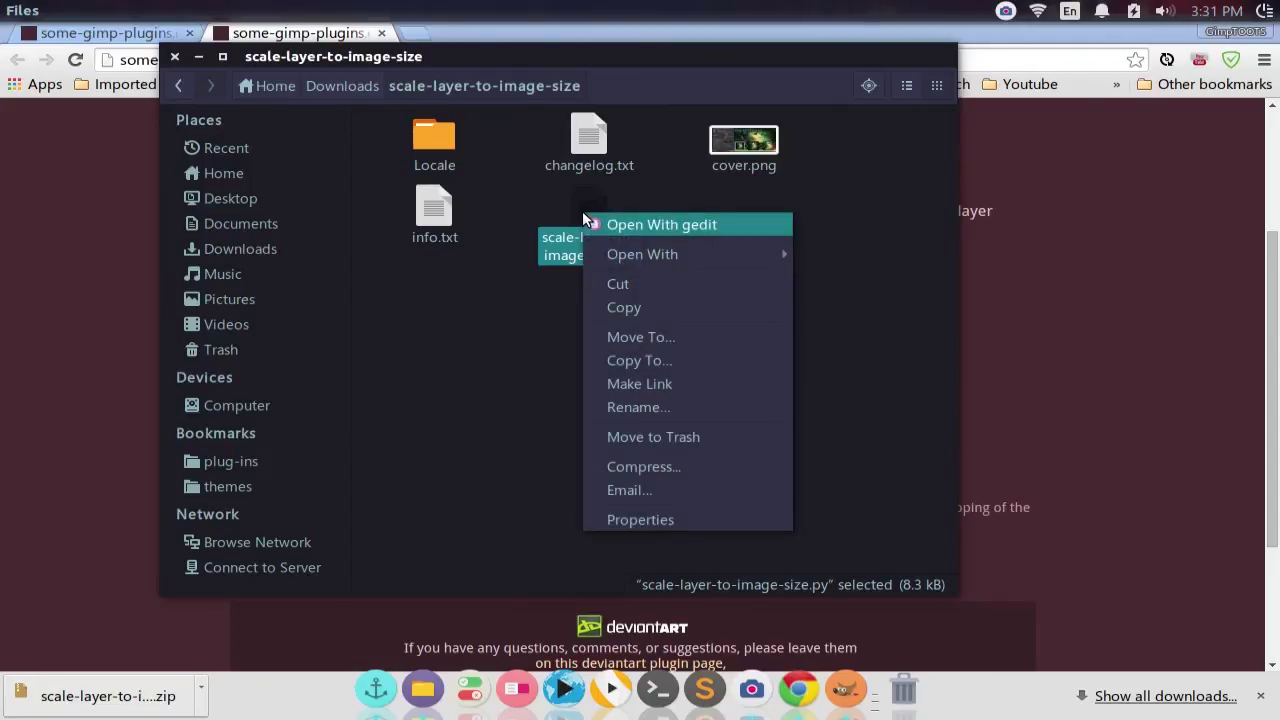
pyautogui.click(659, 308)
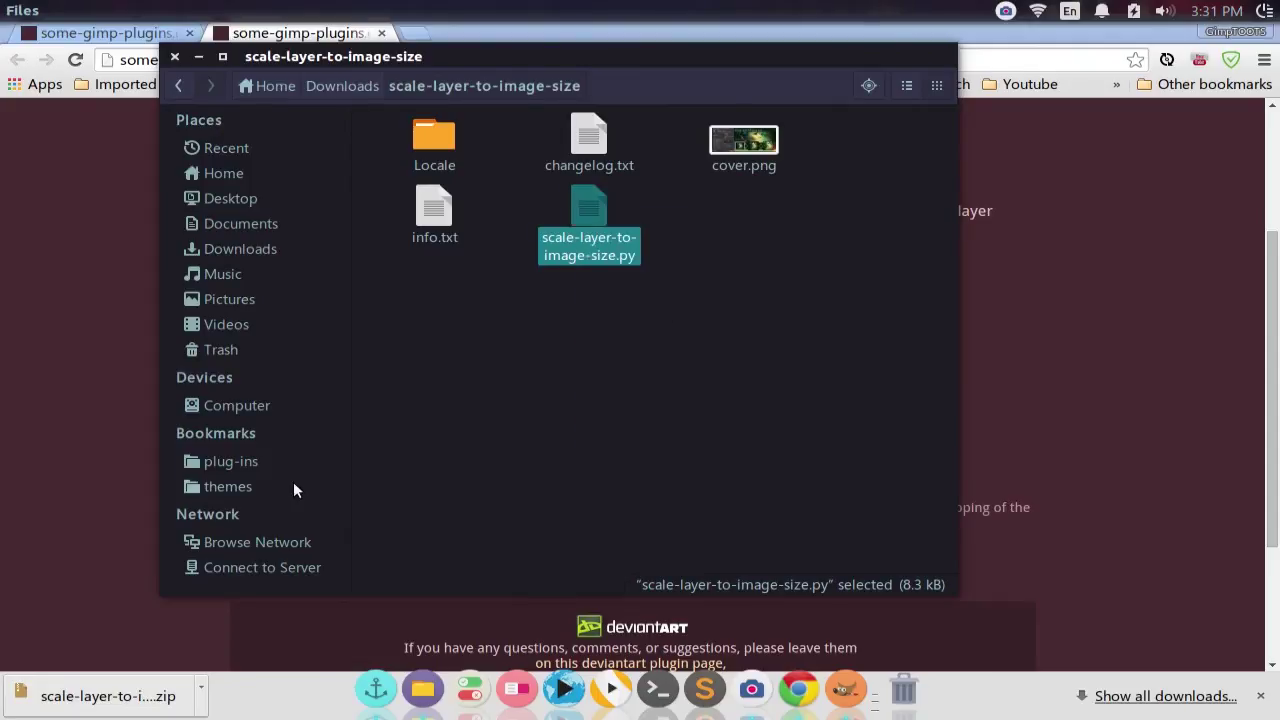
pyautogui.click(228, 173)
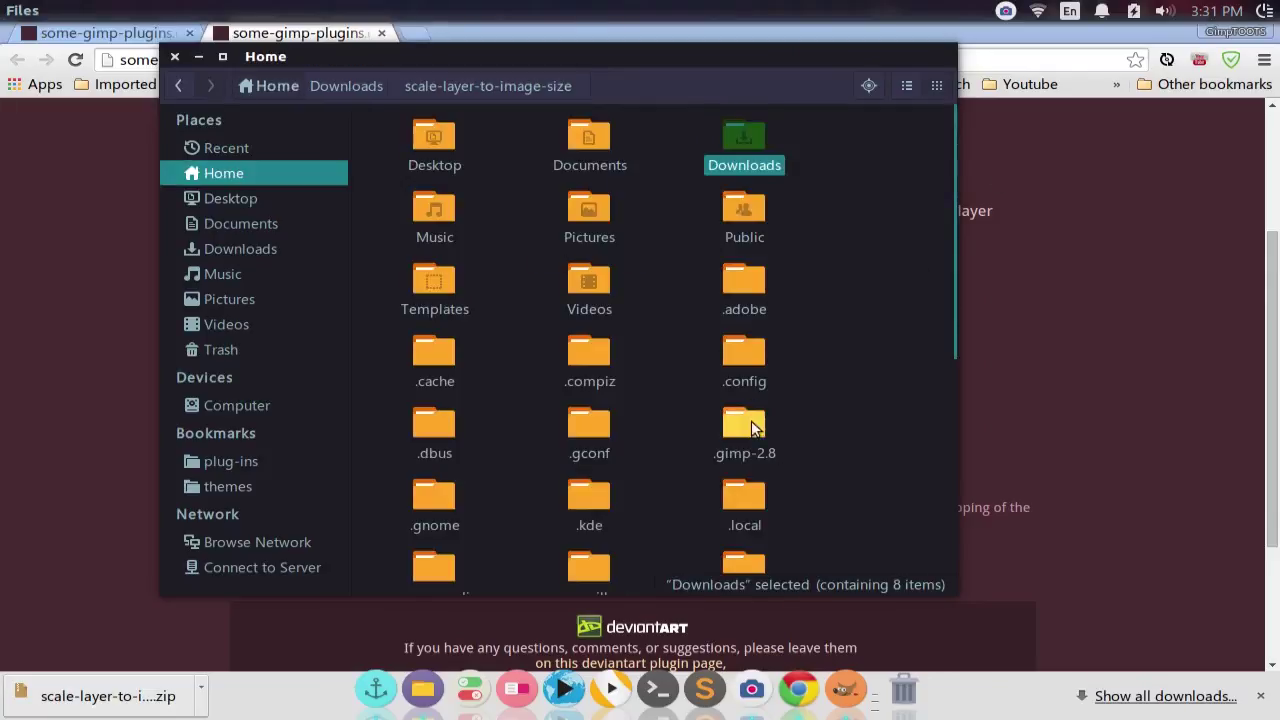
pyautogui.doubleClick(751, 423)
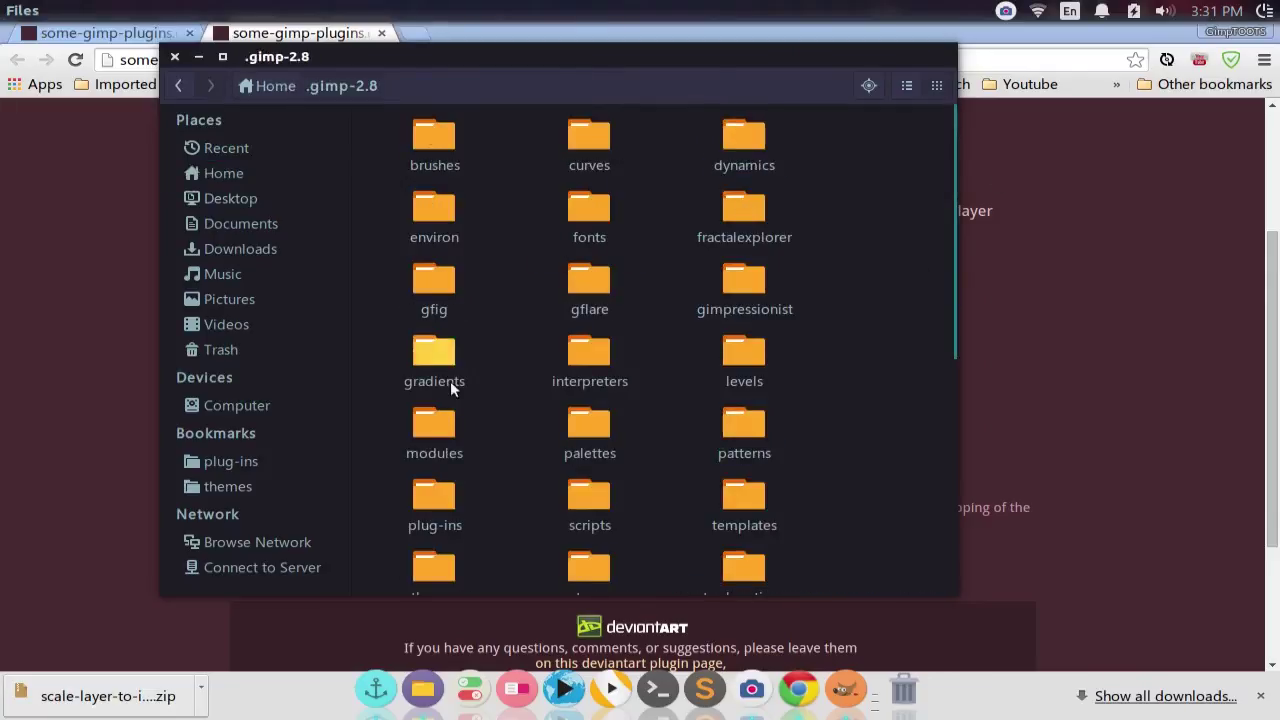
pyautogui.doubleClick(446, 505)
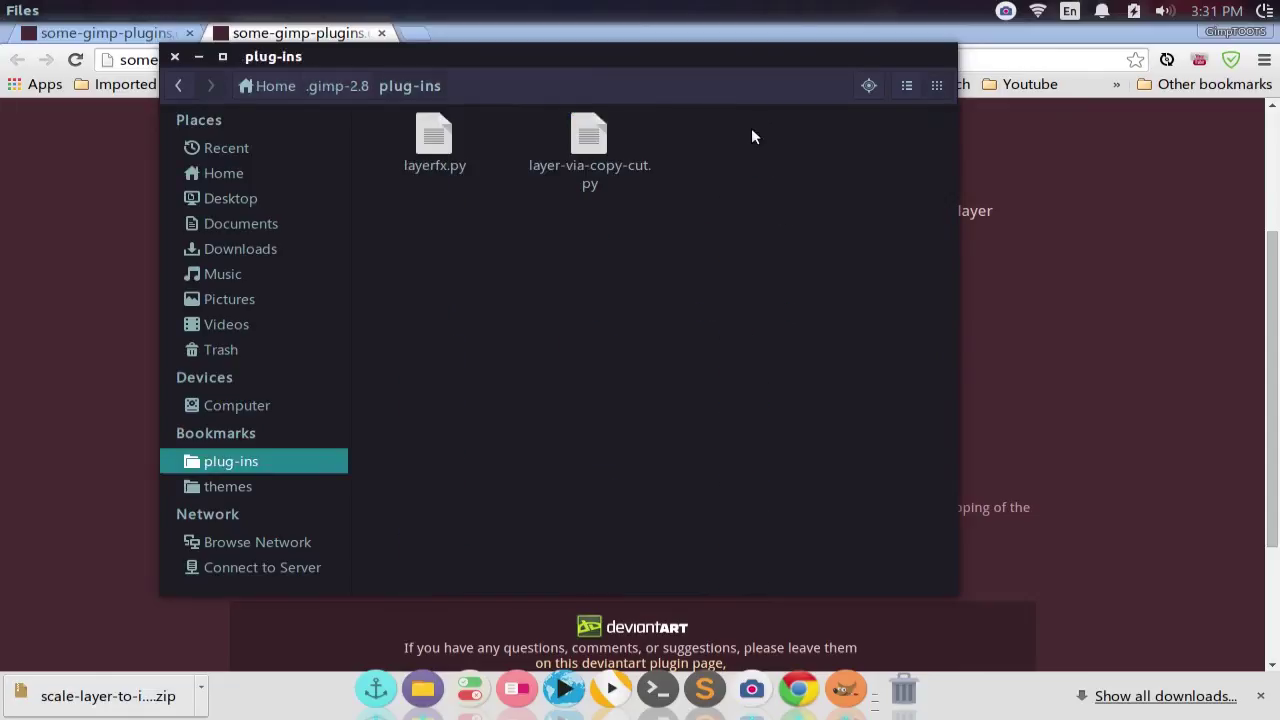
pyautogui.rightClick(715, 148)
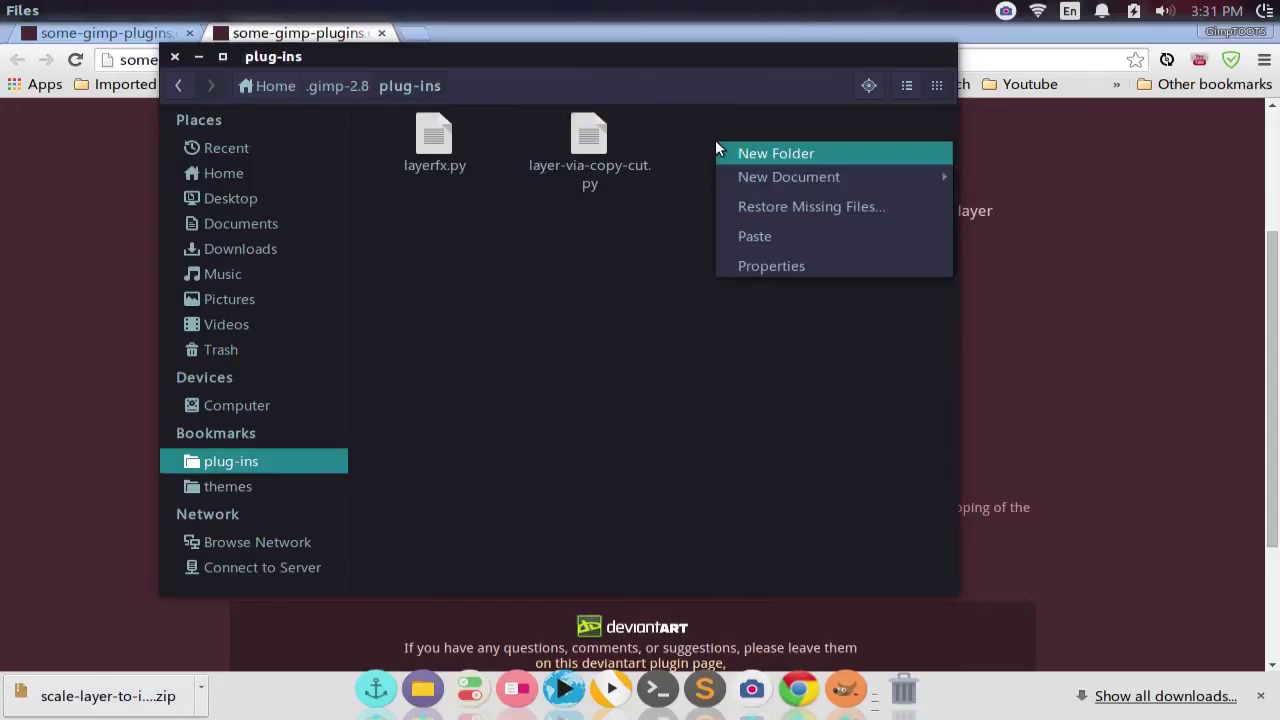
pyautogui.click(756, 236)
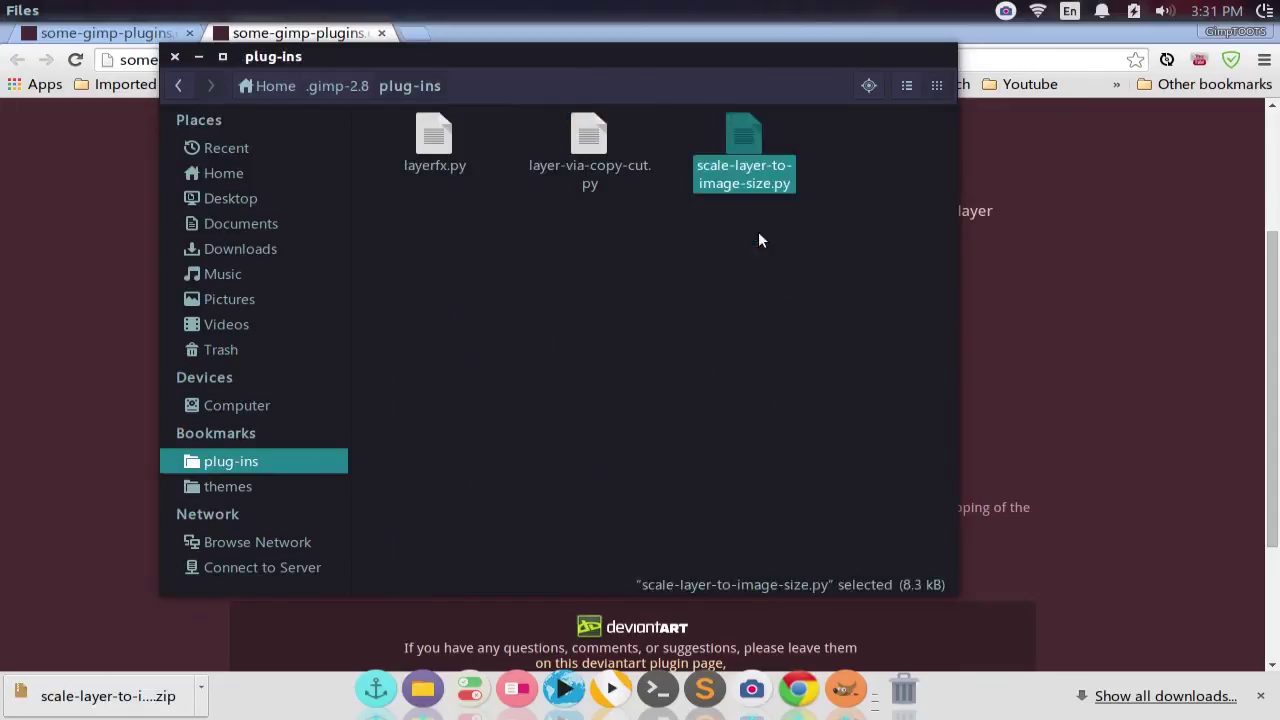
# Step: Check in the properties of the pasted scale-layer-to-image-size.py whether executing the file as a program is allowed
pyautogui.rightClick(752, 156)
pyautogui.click(837, 482)
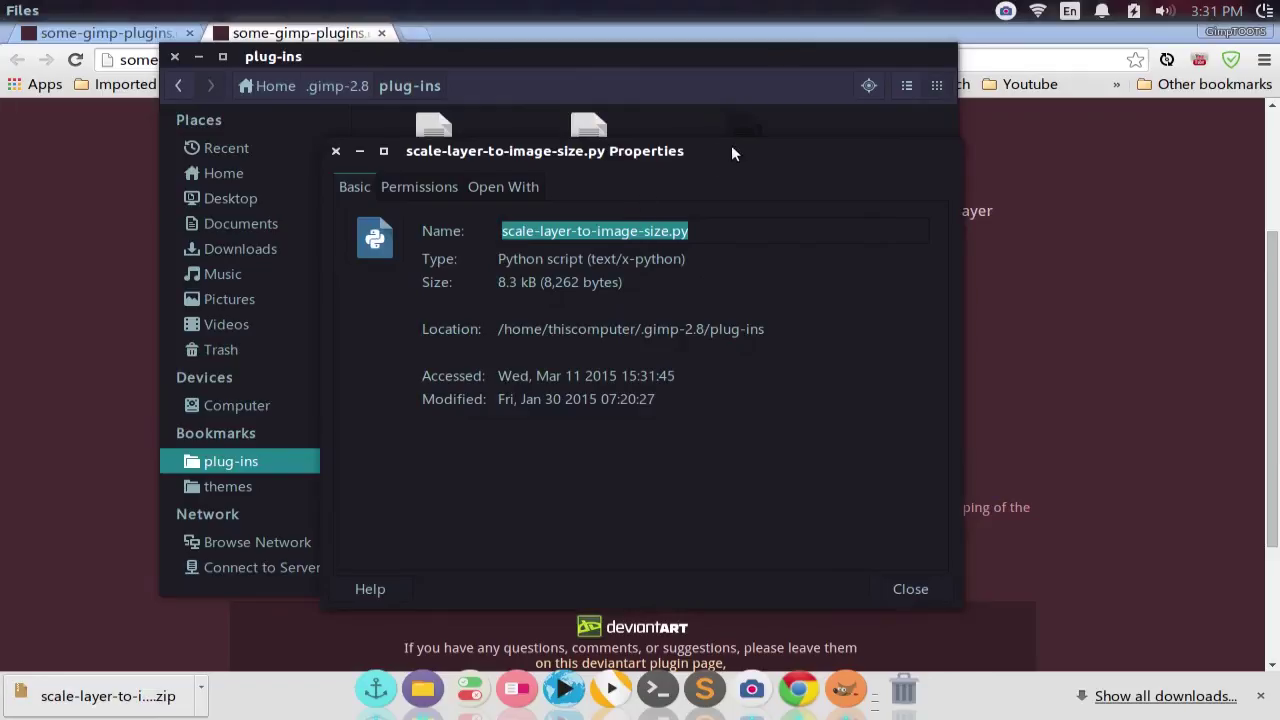
pyautogui.moveTo(729, 152); pyautogui.dragTo(706, 95)
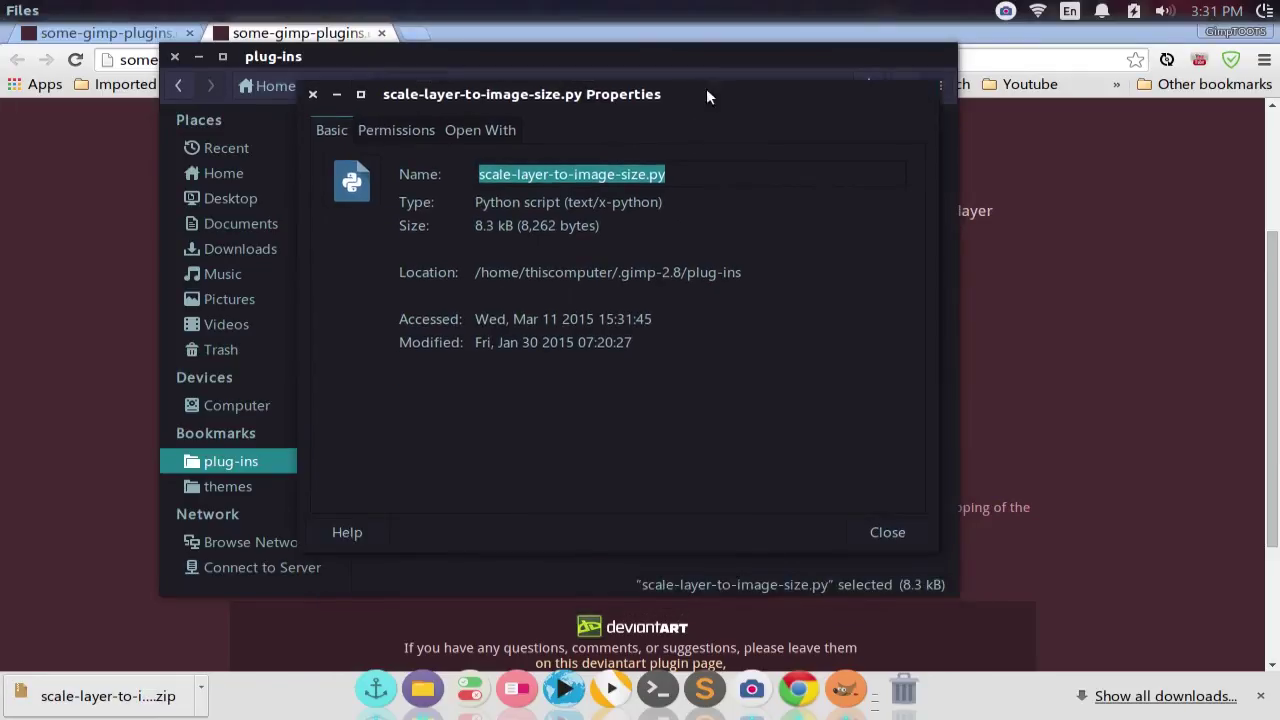
pyautogui.click(391, 133)
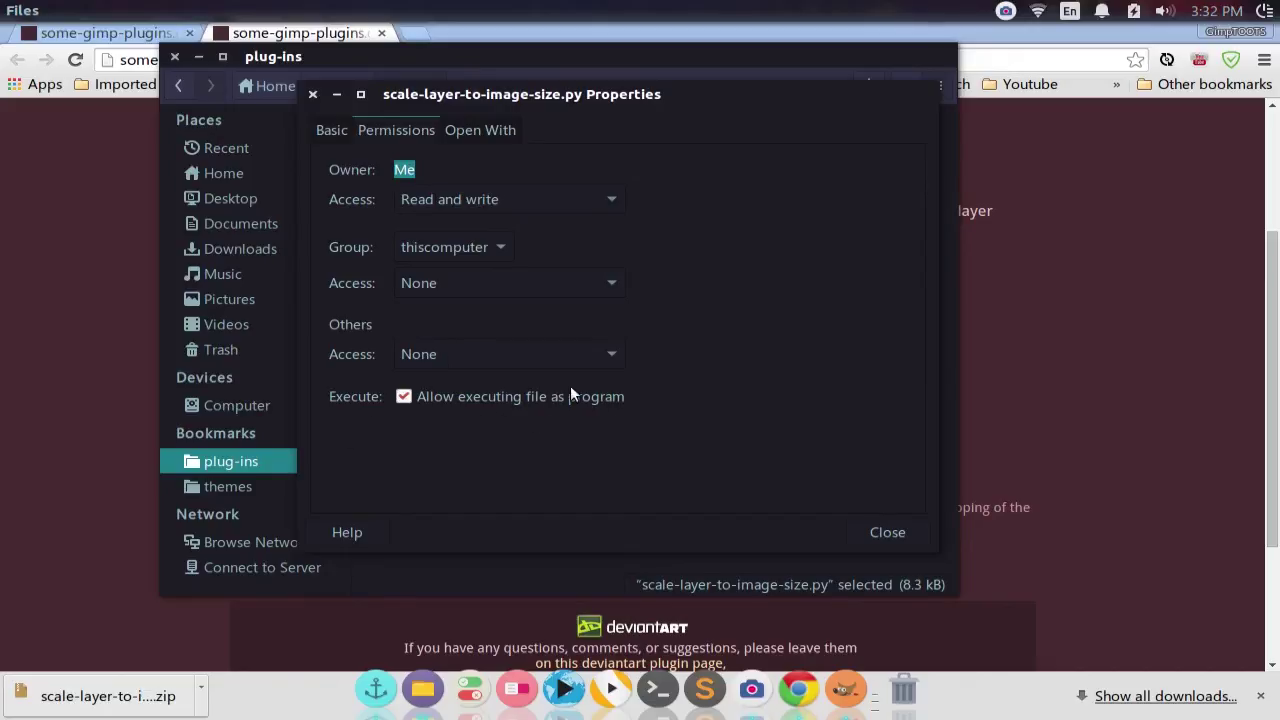
pyautogui.click(875, 533)
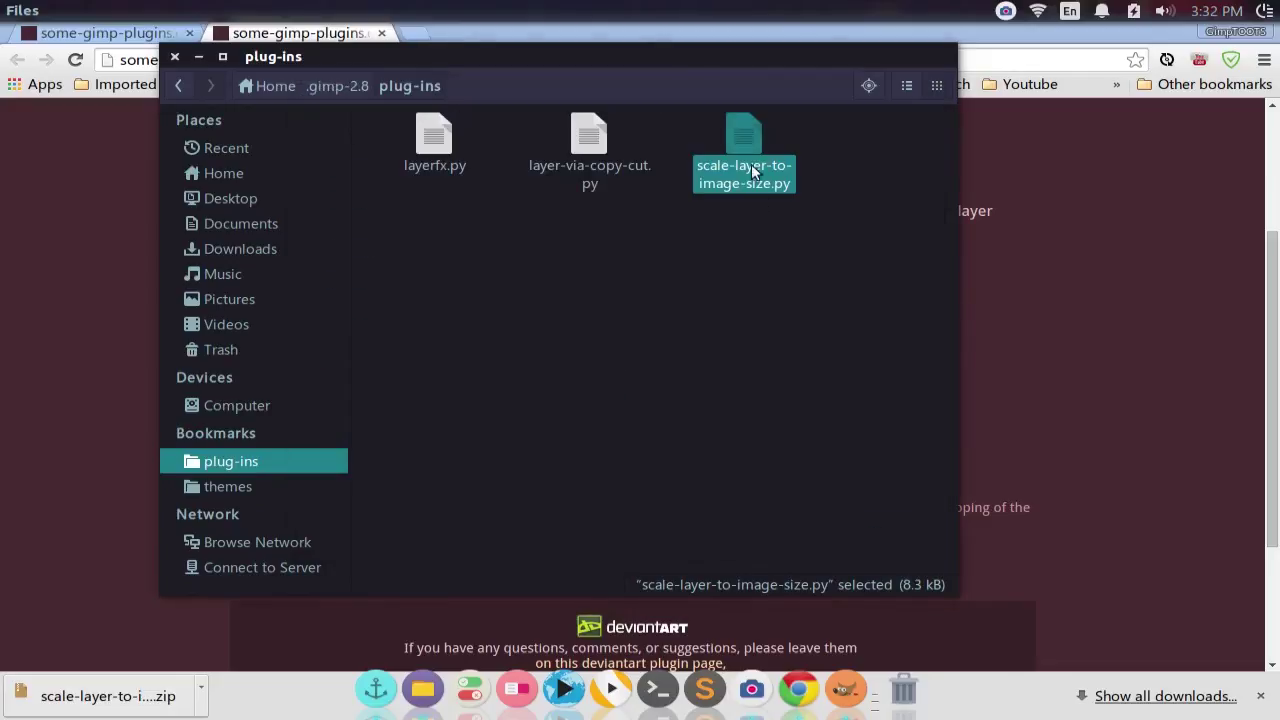
# Step: Restart GIMP to load the new plug-in and add a transparent layer to a blank 640 × 400 px image
pyautogui.click(845, 688)
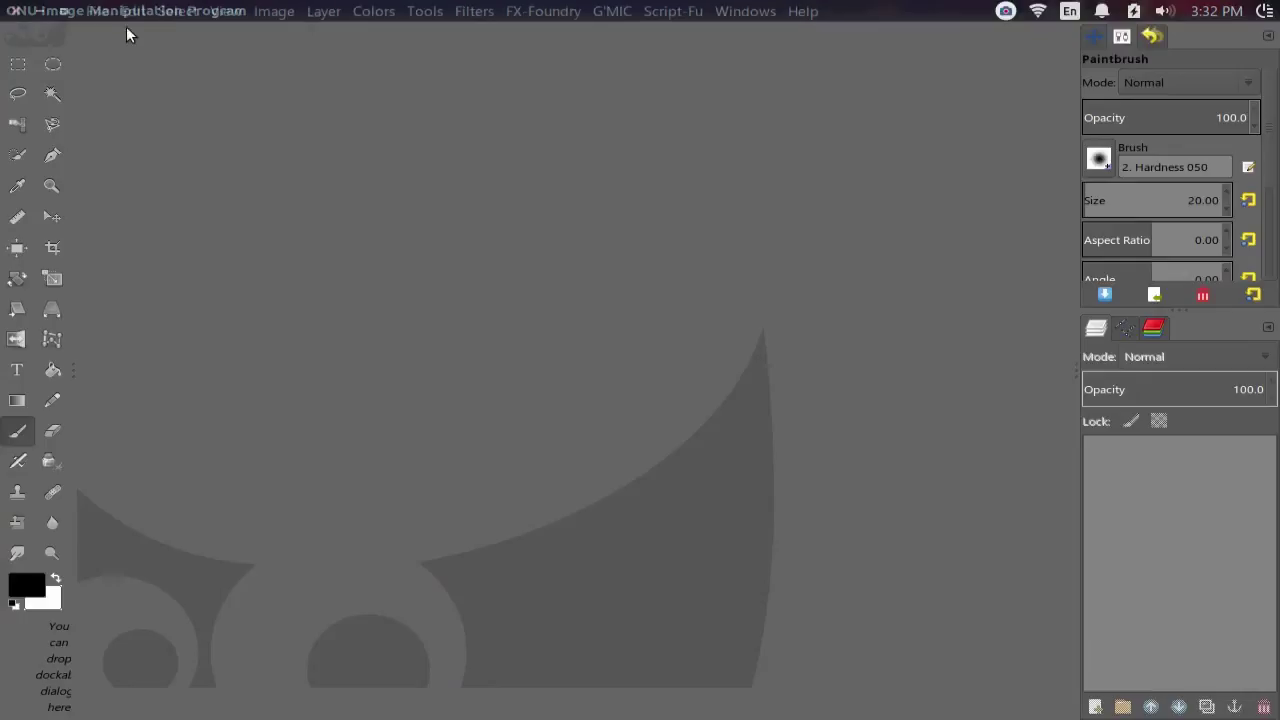
pyautogui.click(95, 10)
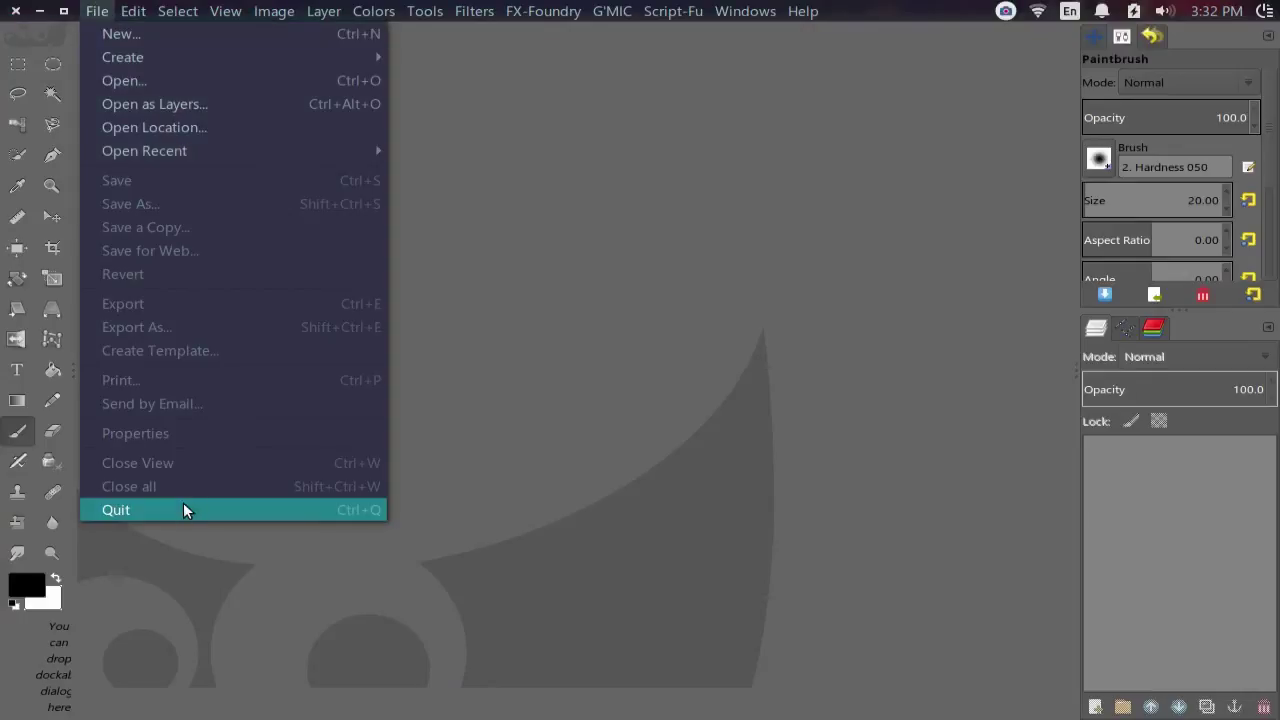
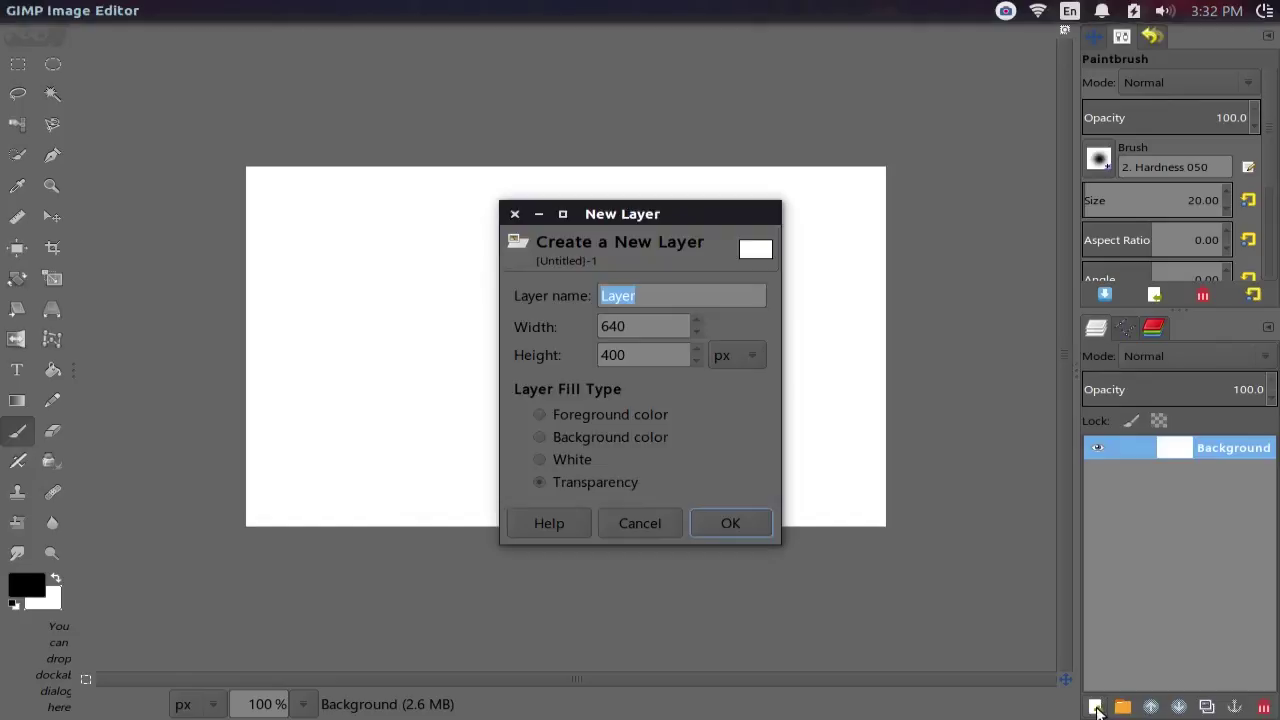
pyautogui.click(736, 531)
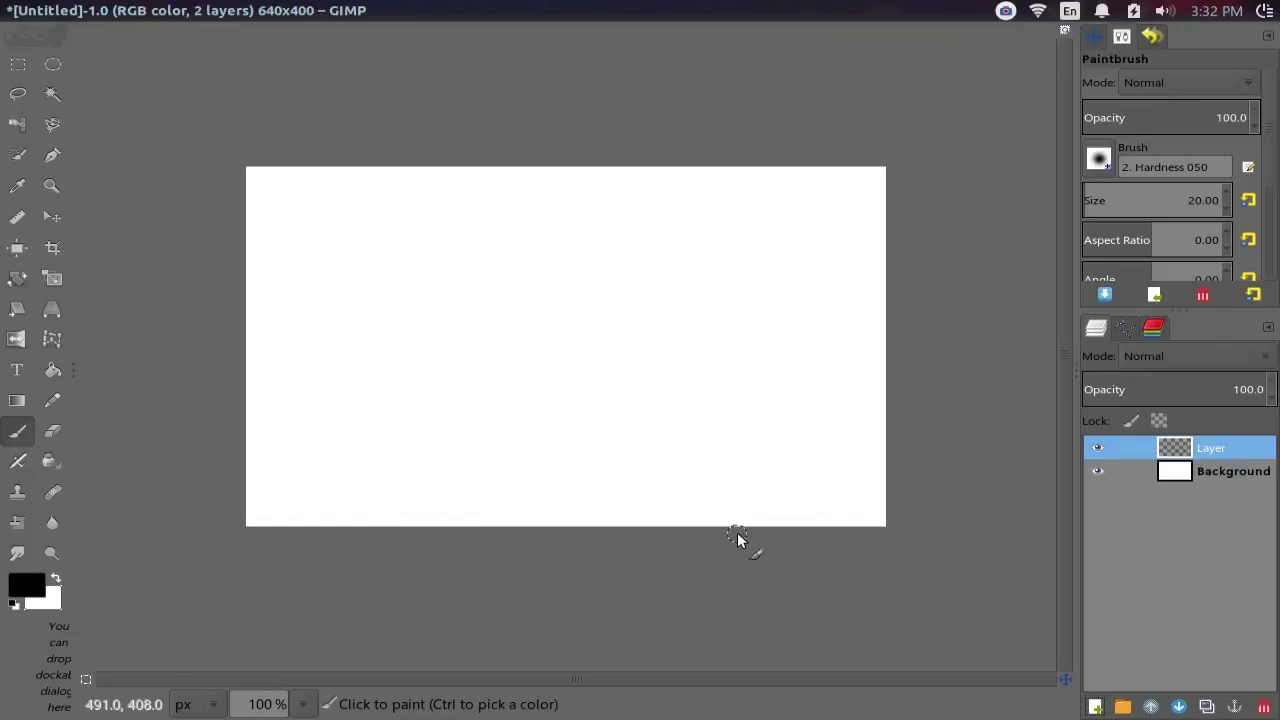
# Step: Select a rectangle in the middle of the canvas on the new layer and fill it with black, keeping the selection active
pyautogui.click(18, 65)
pyautogui.moveTo(444, 242); pyautogui.dragTo(727, 450)
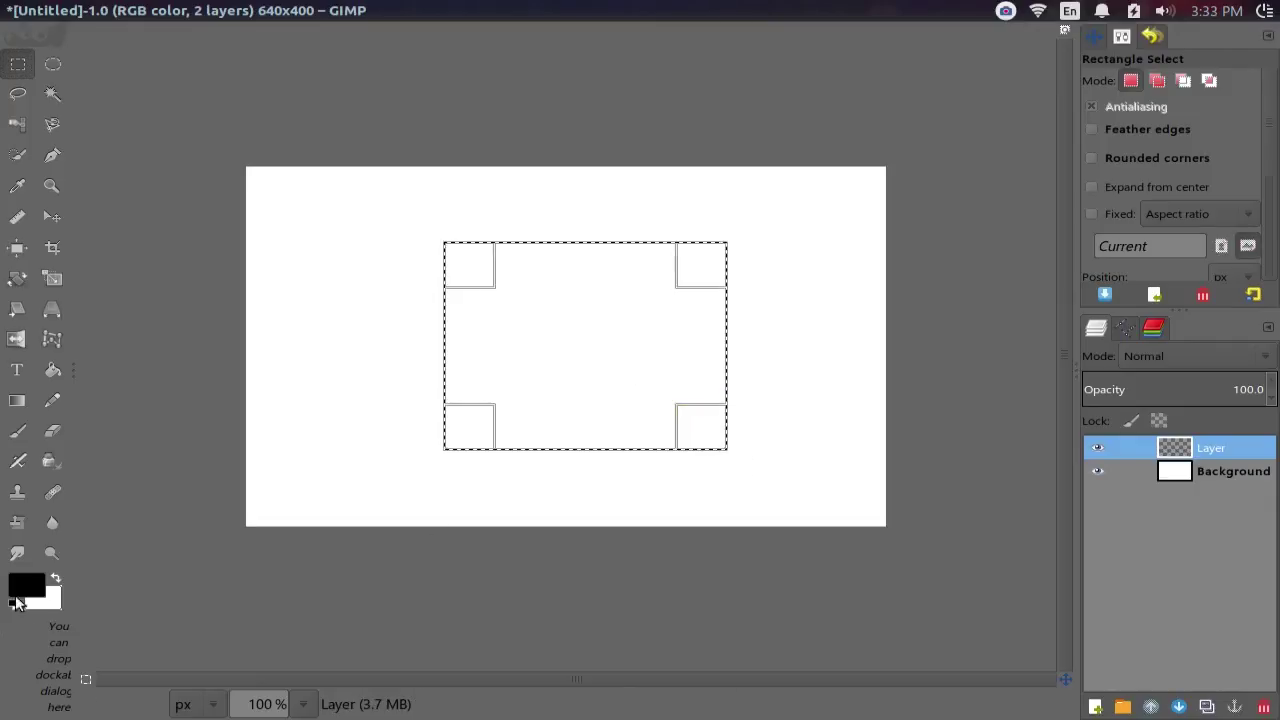
pyautogui.hotkey('ctrl', ',')
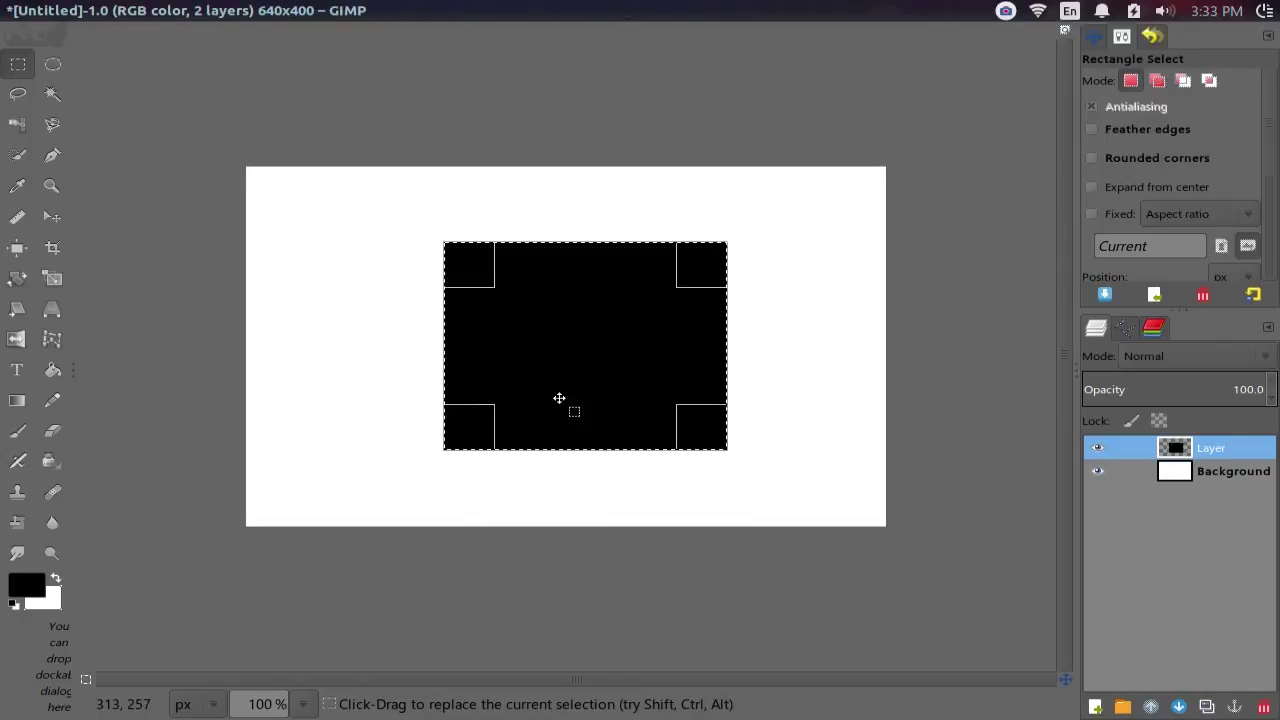
pyautogui.press('ctrl')
pyautogui.hotkey('ctrl', 'shift', 'a')
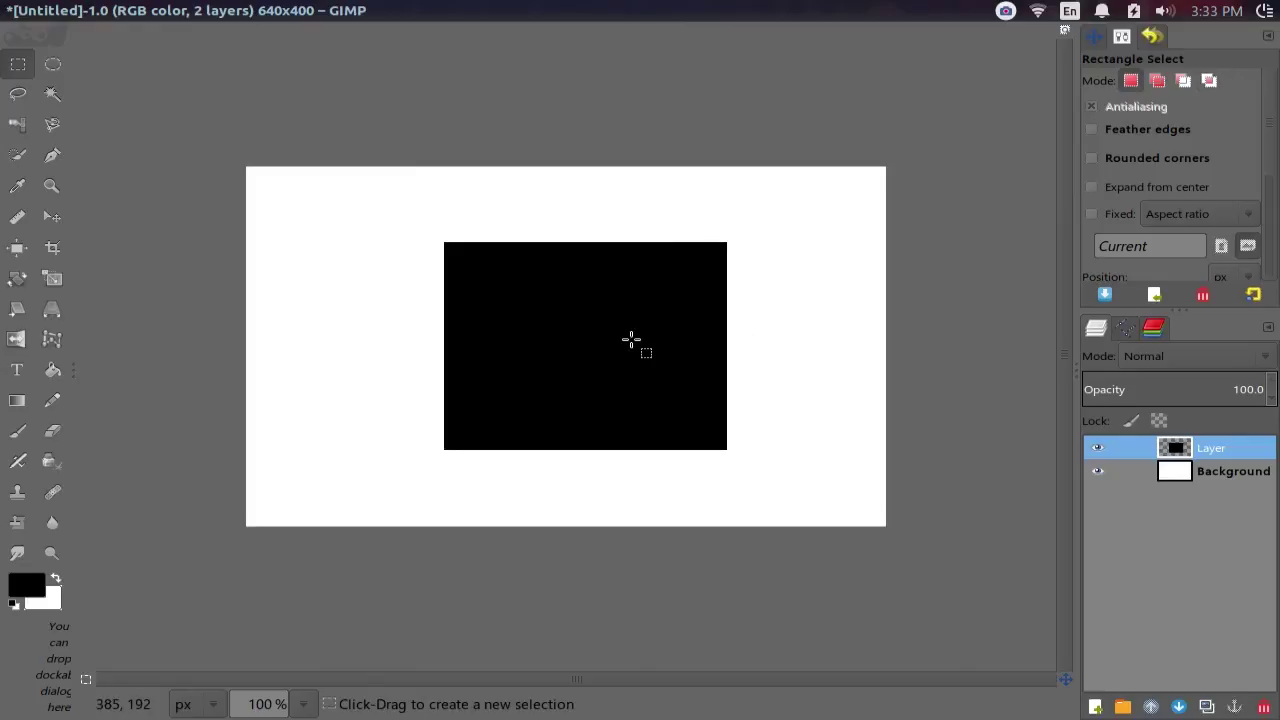
pyautogui.hotkey('ctrl', 'z')
# Step: Run Scale Layer to Image Size on the black rectangle's layer with Fit inside scaling and Cubic interpolation
pyautogui.moveTo(286, 6)
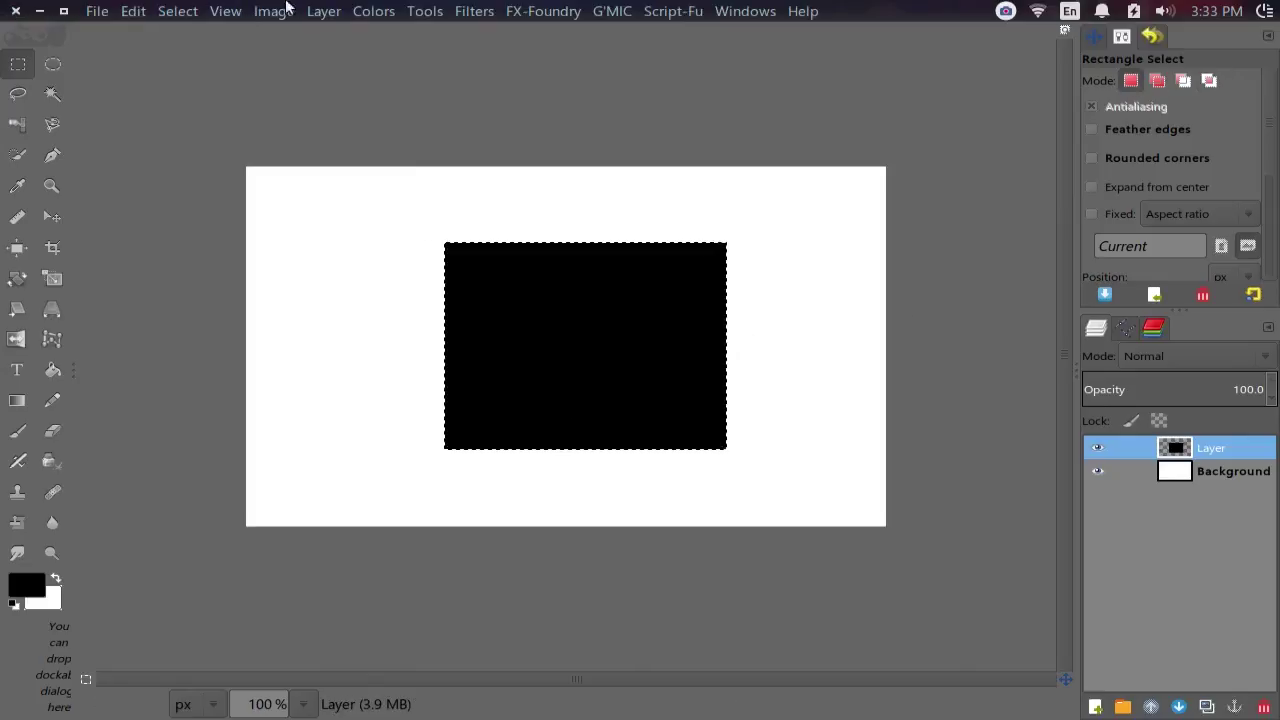
pyautogui.click(328, 12)
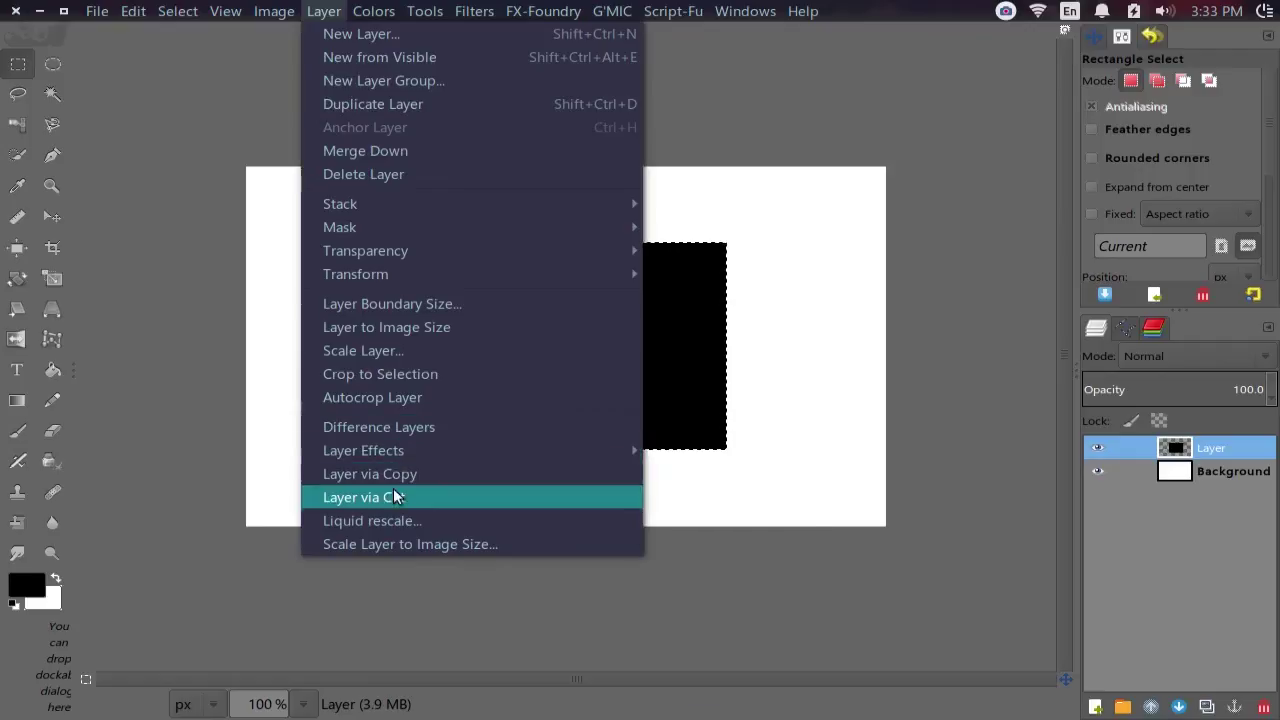
pyautogui.click(415, 544)
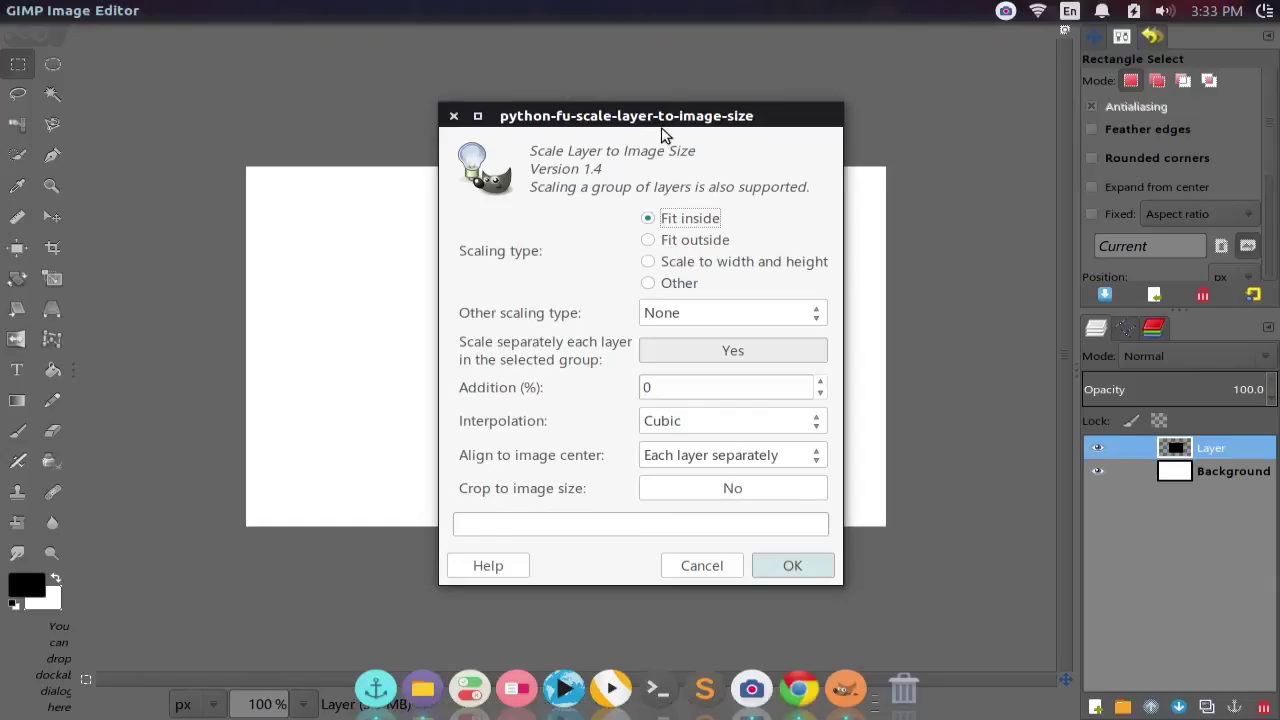
pyautogui.moveTo(665, 120); pyautogui.dragTo(360, 81)
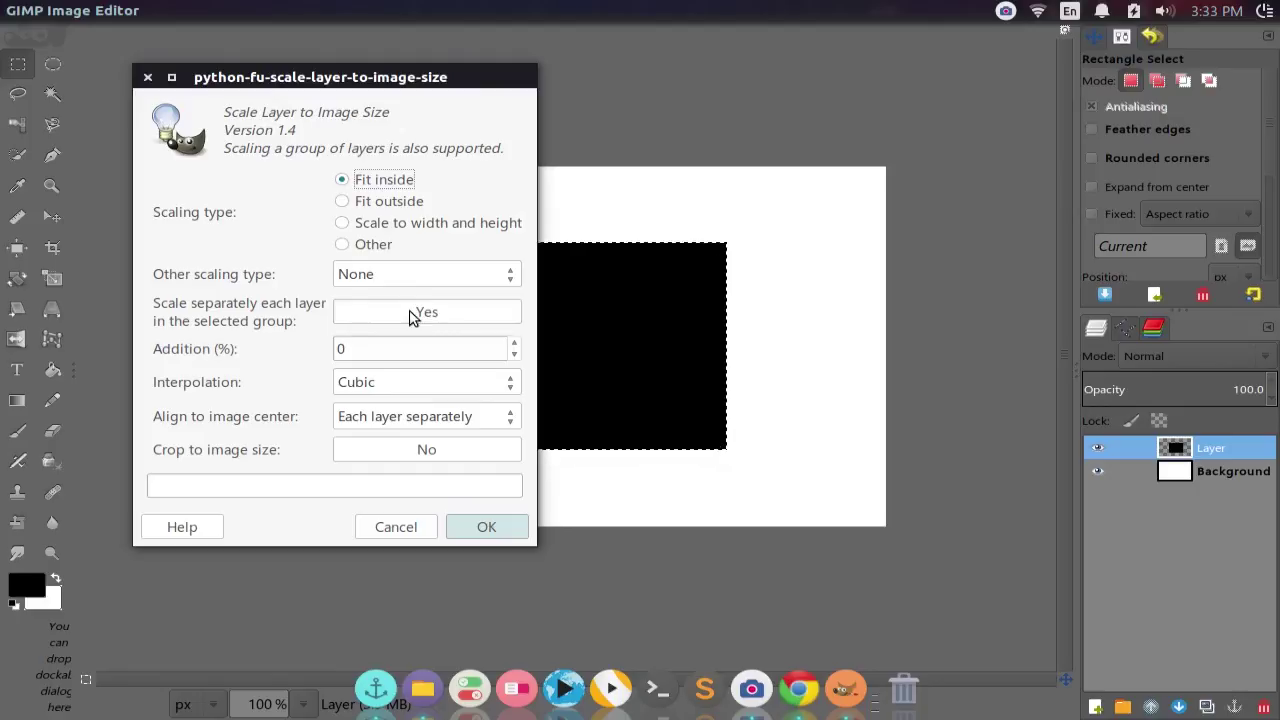
pyautogui.click(490, 528)
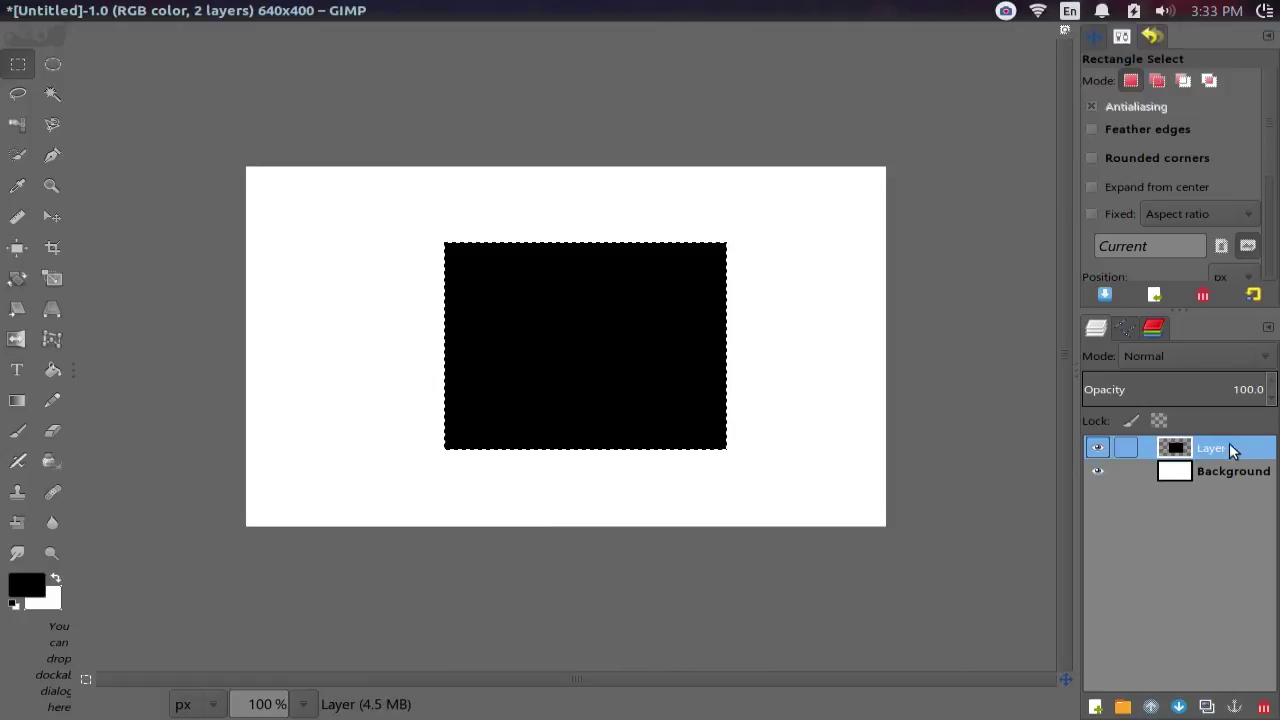
pyautogui.click(1184, 478)
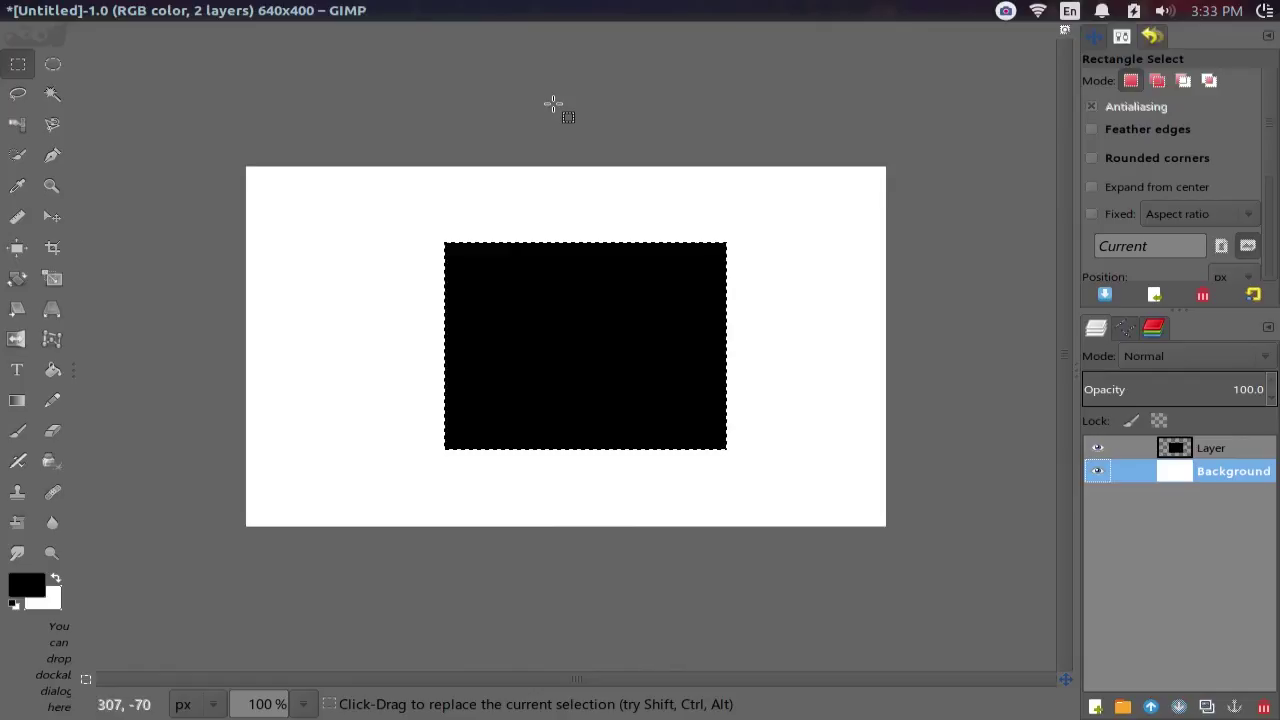
pyautogui.hotkey('alt', 'Tab')
pyautogui.hotkey('alt', 'Tab')
pyautogui.hotkey('alt', 'Tab')
pyautogui.hotkey('alt', 'Tab')
pyautogui.hotkey('alt', 'Tab')
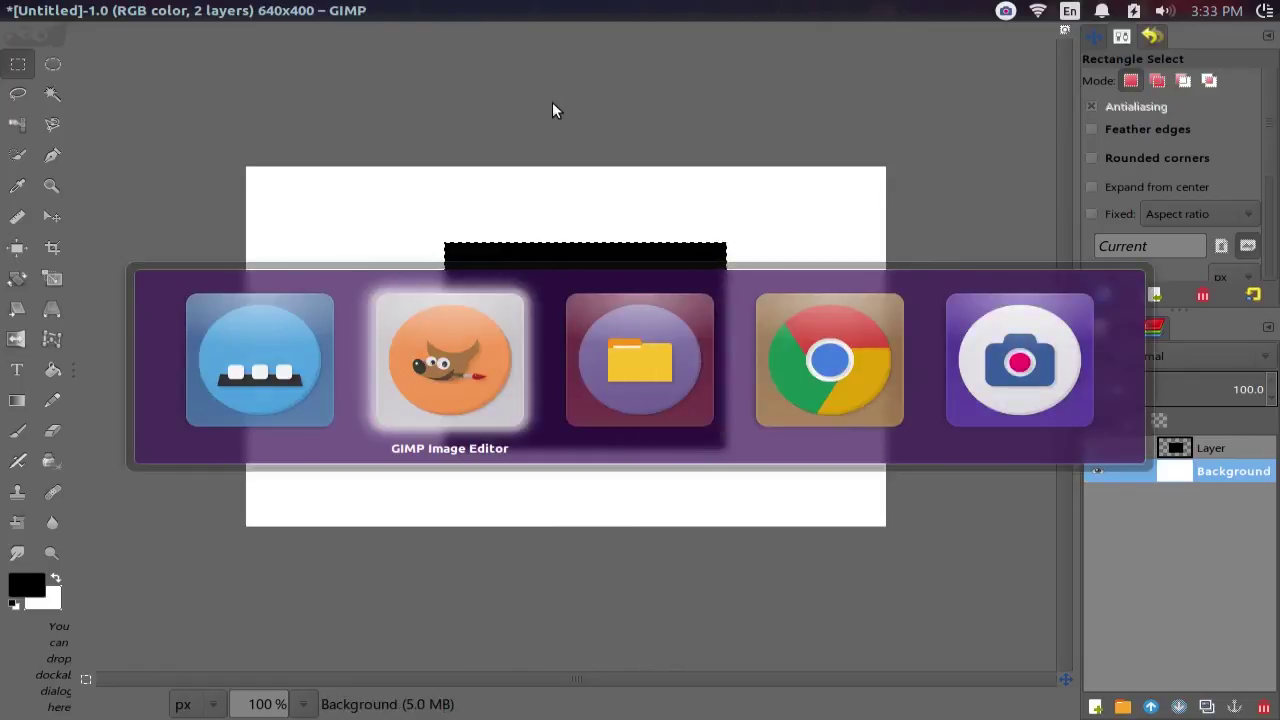
pyautogui.hotkey('alt', 'Tab')
pyautogui.hotkey('alt', 'Tab')
pyautogui.hotkey('alt', 'Tab')
pyautogui.hotkey('alt', 'Tab')
pyautogui.hotkey('alt', 'Tab')
pyautogui.hotkey('alt', 'Tab')
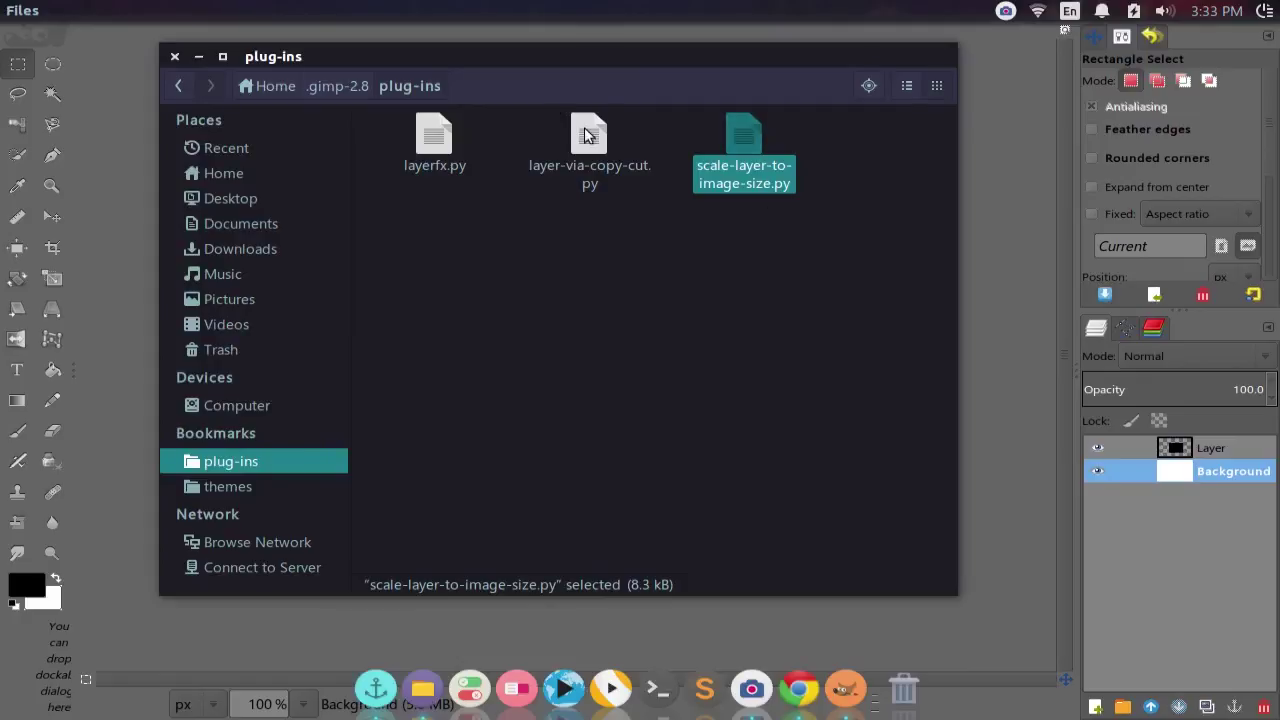
pyautogui.click(200, 56)
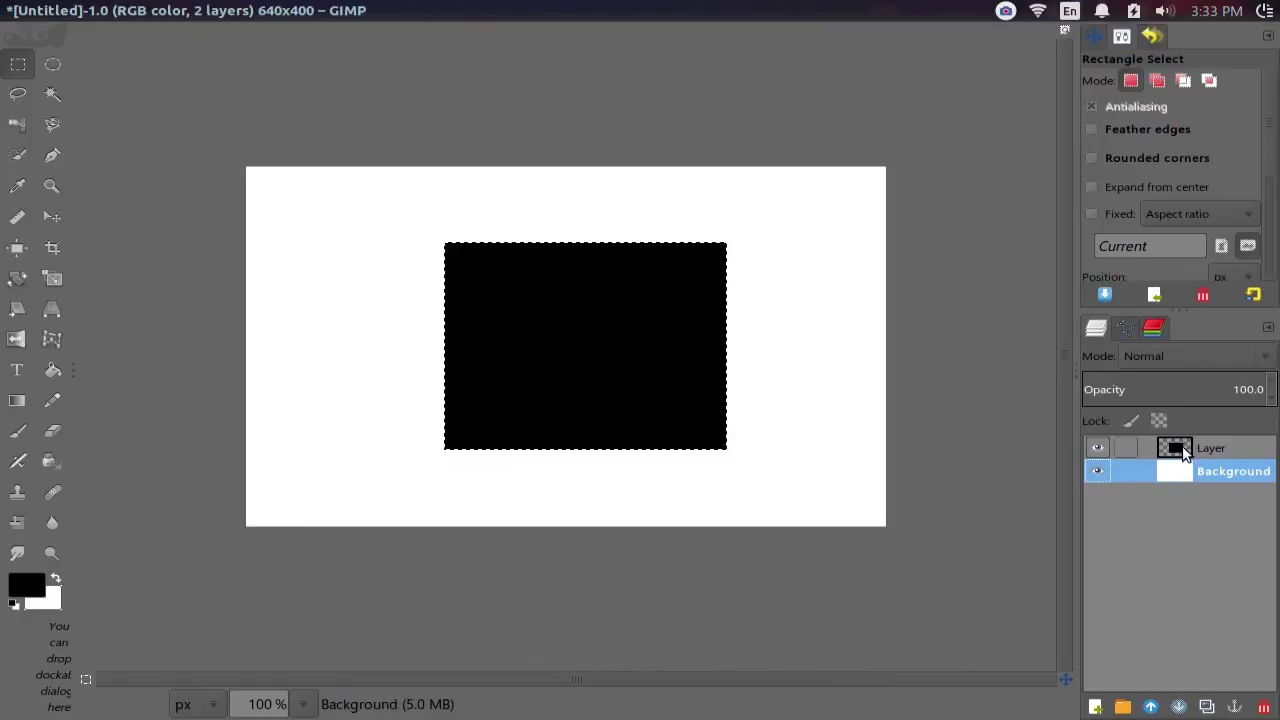
# Step: Make the layer with the black rectangle active and clear the rectangular selection
pyautogui.click(1184, 450)
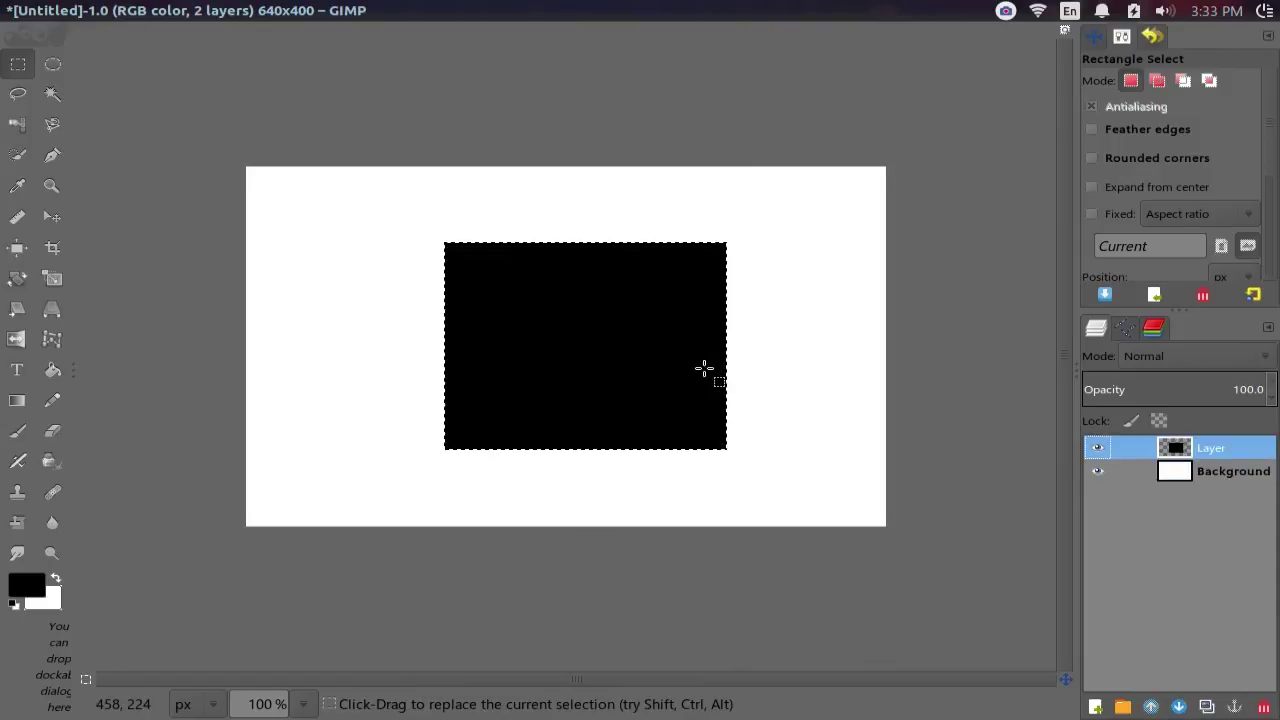
pyautogui.click(705, 369)
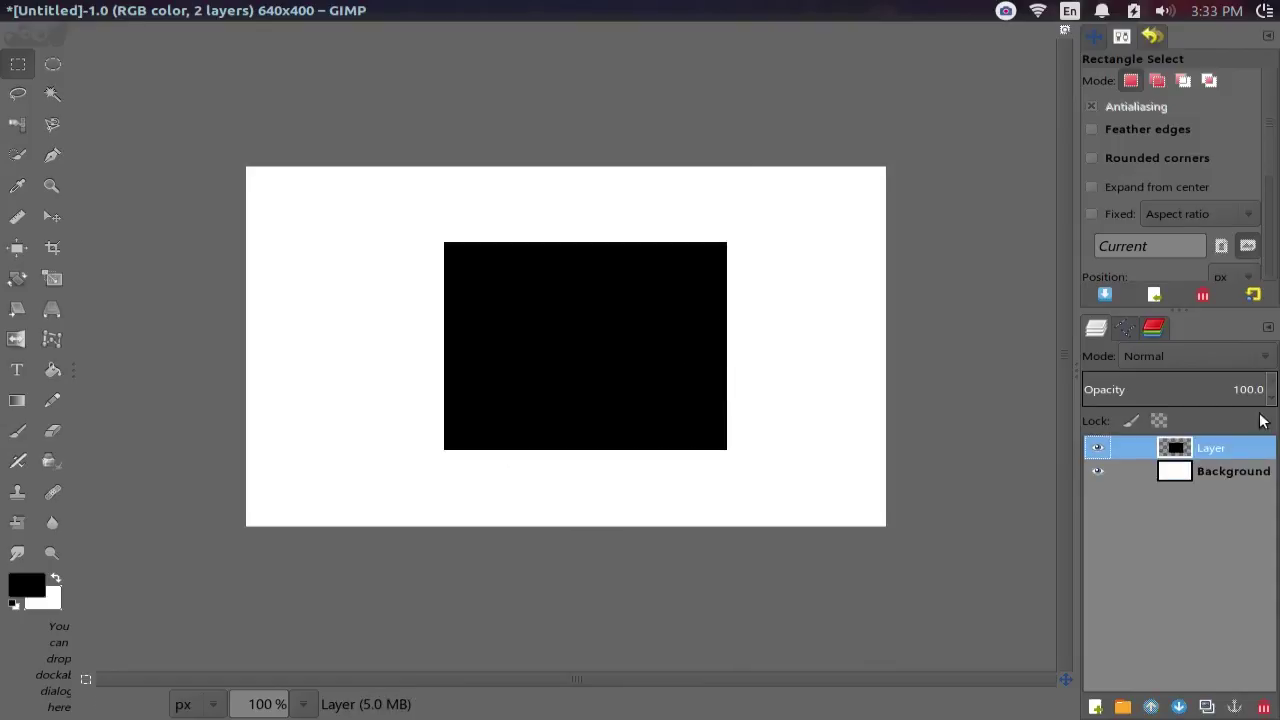
pyautogui.rightClick(1184, 451)
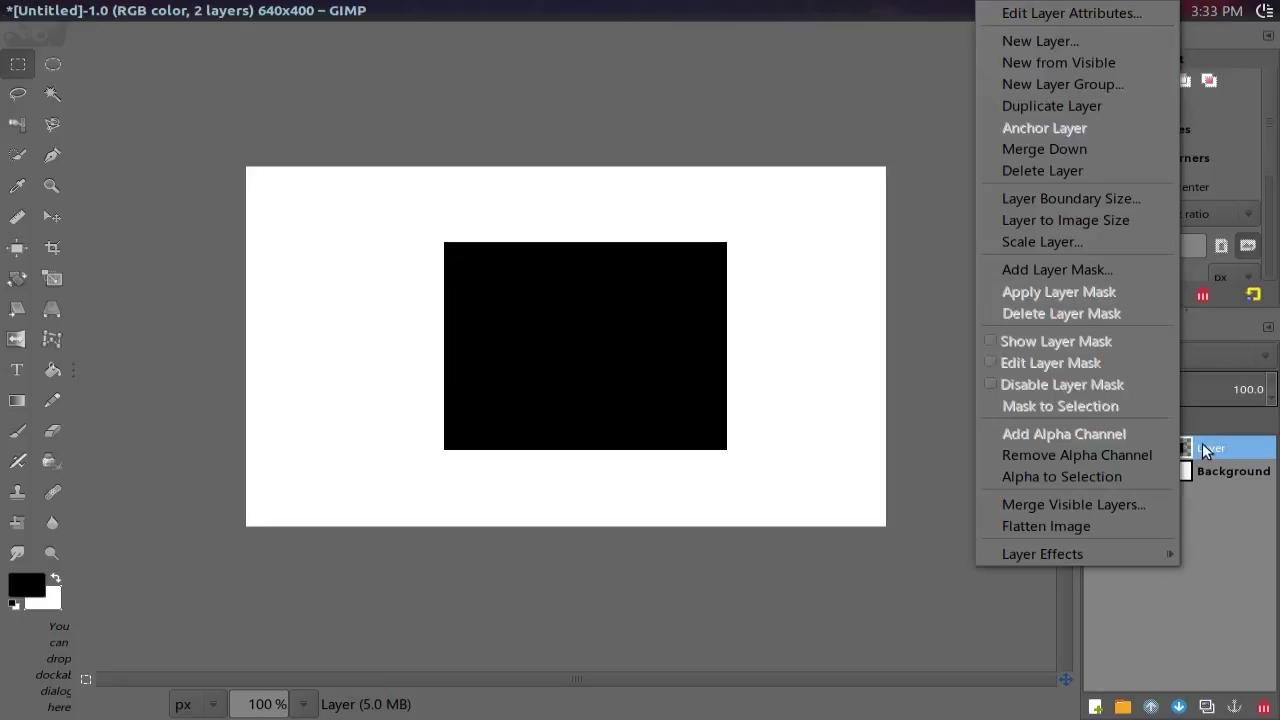
pyautogui.click(1216, 445)
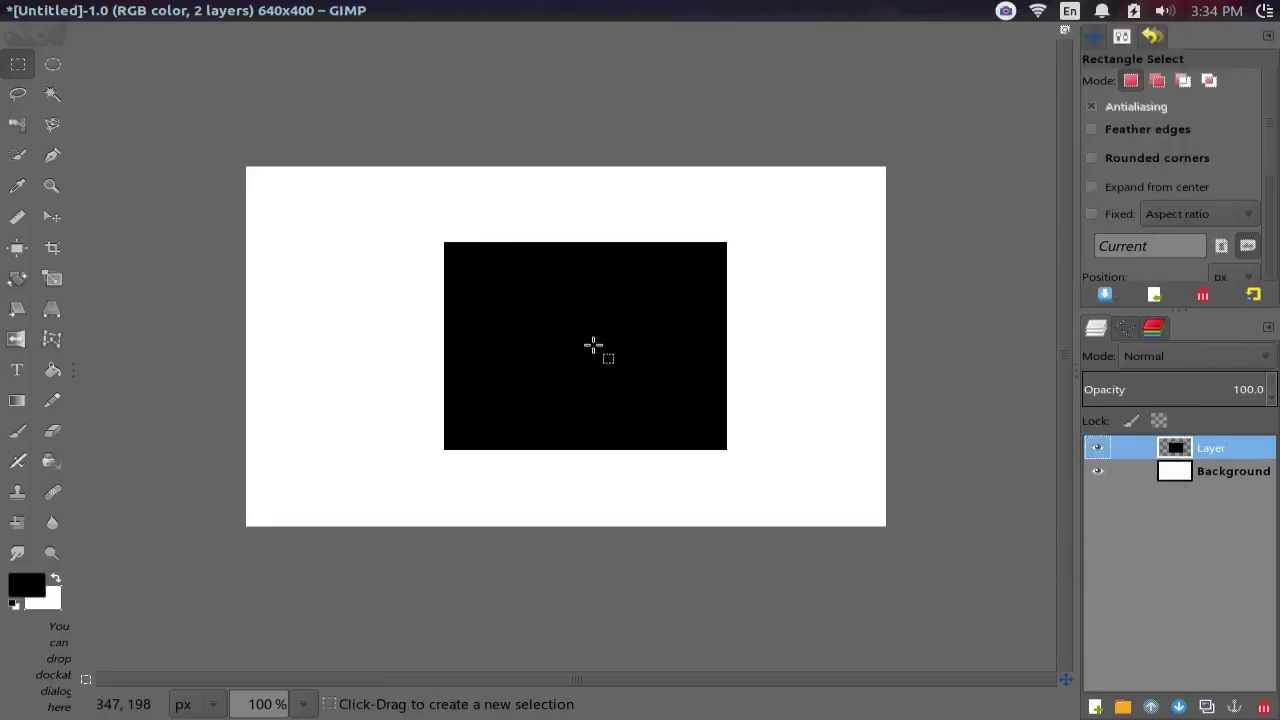
# Step: Try selecting the whole canvas, both entirely and with a rectangle drawn around it, and clear the selection
pyautogui.hotkey('ctrl', 'a')
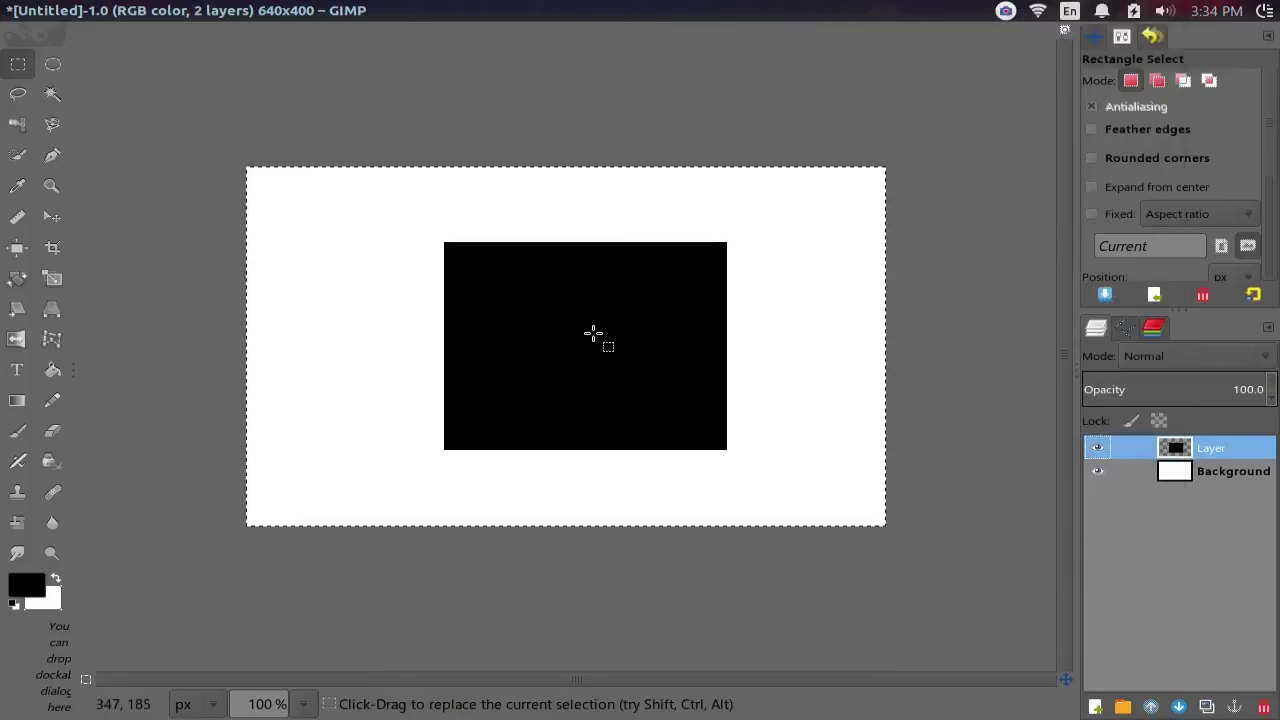
pyautogui.click(760, 457)
pyautogui.rightClick(1192, 455)
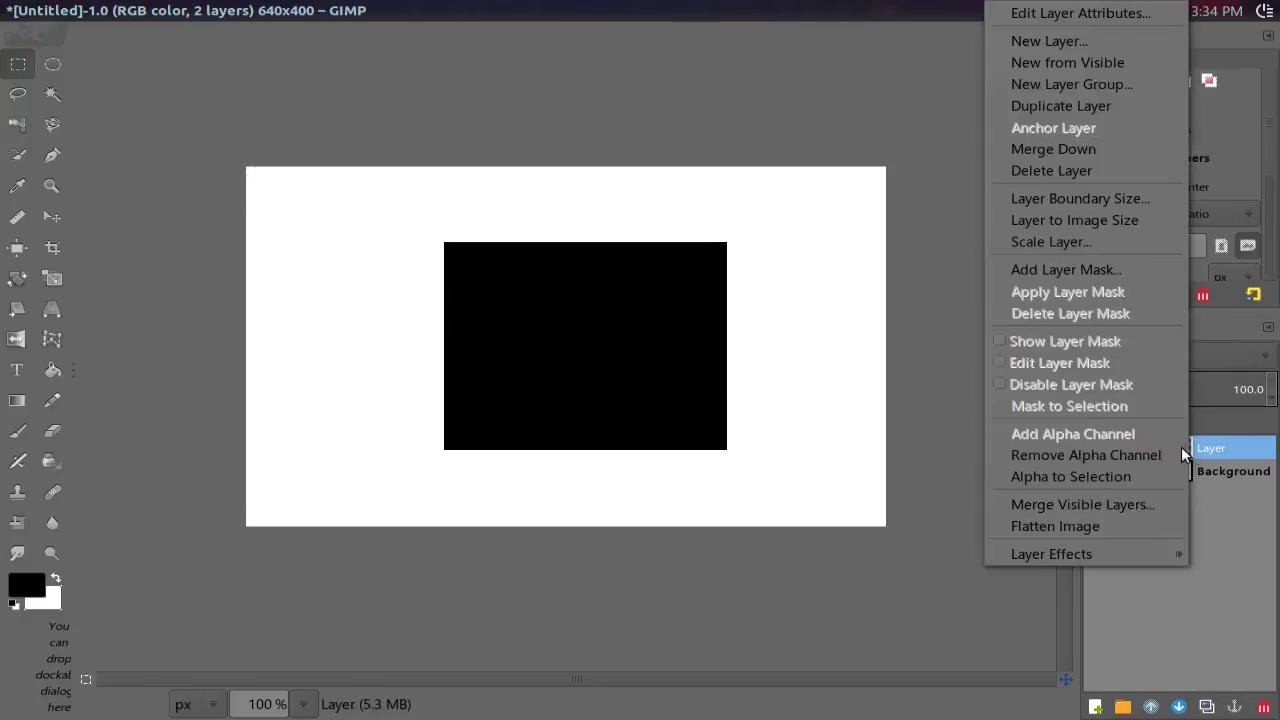
pyautogui.click(1120, 476)
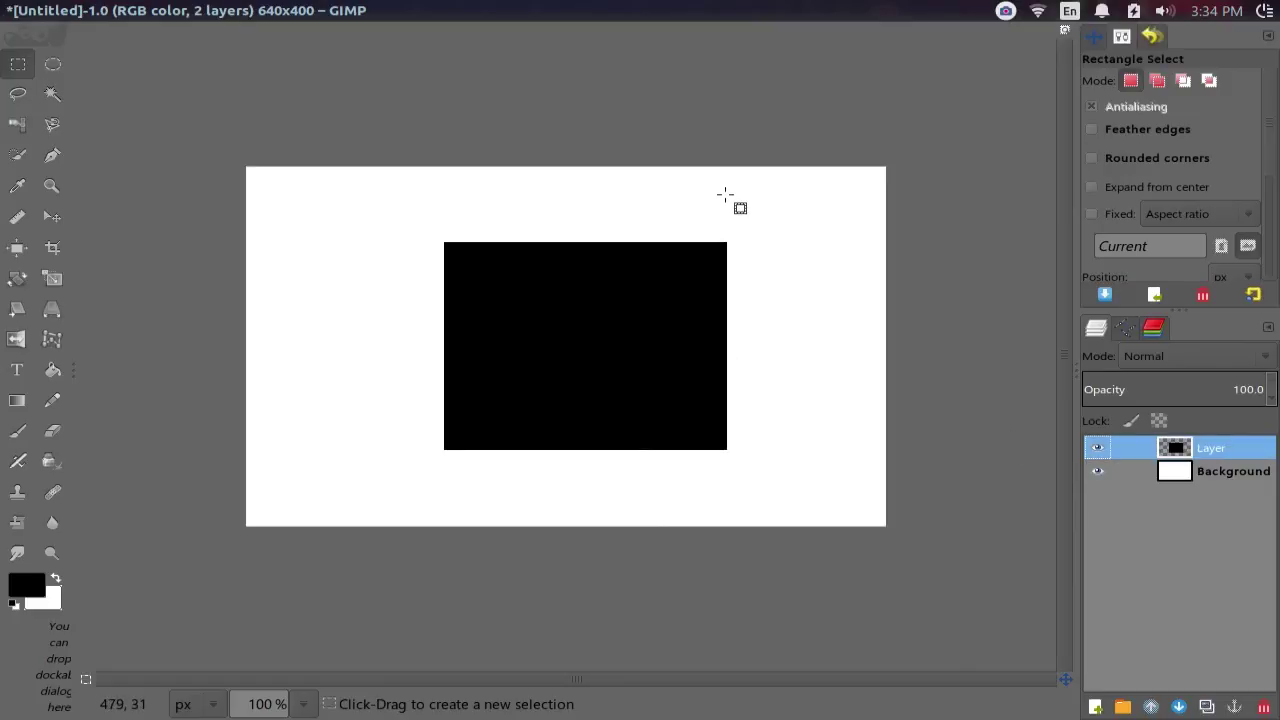
pyautogui.moveTo(243, 151); pyautogui.dragTo(962, 562)
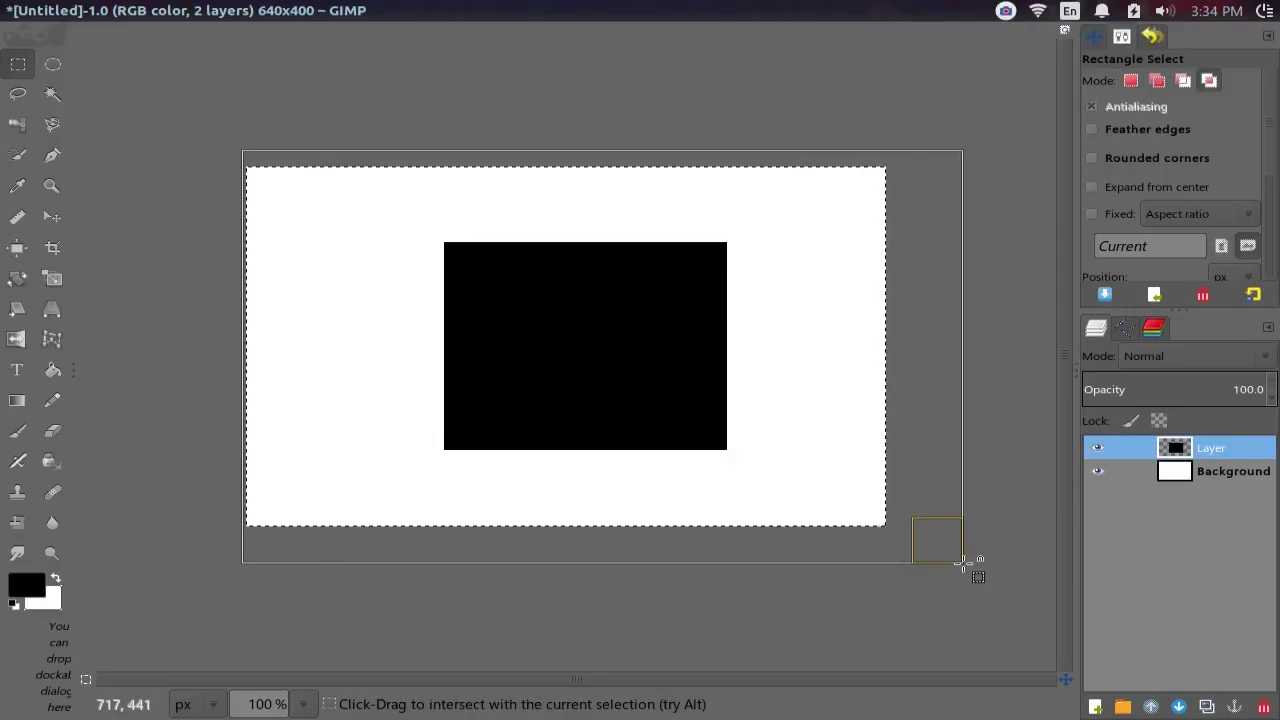
pyautogui.hotkey('ctrl', 'shift', 'a')
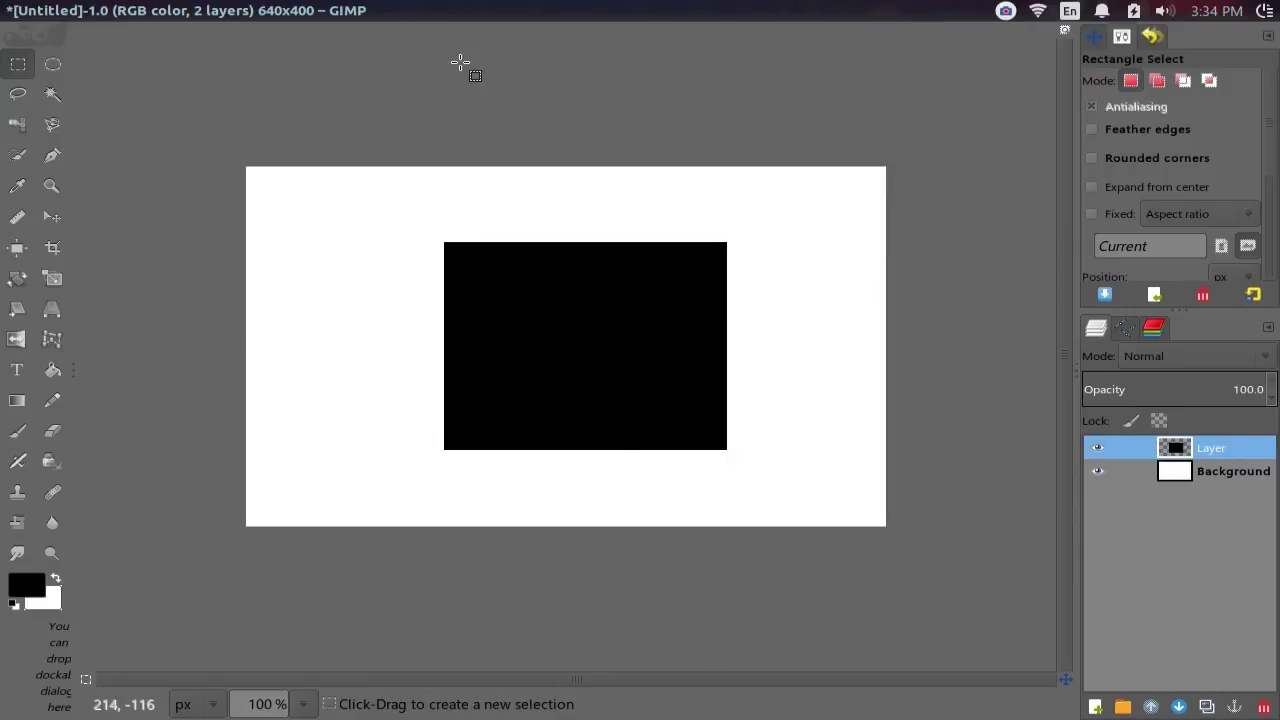
# Step: Switch to Chrome and close the Scale Layer to Image Size page and the finished download's bar
pyautogui.press('alt')
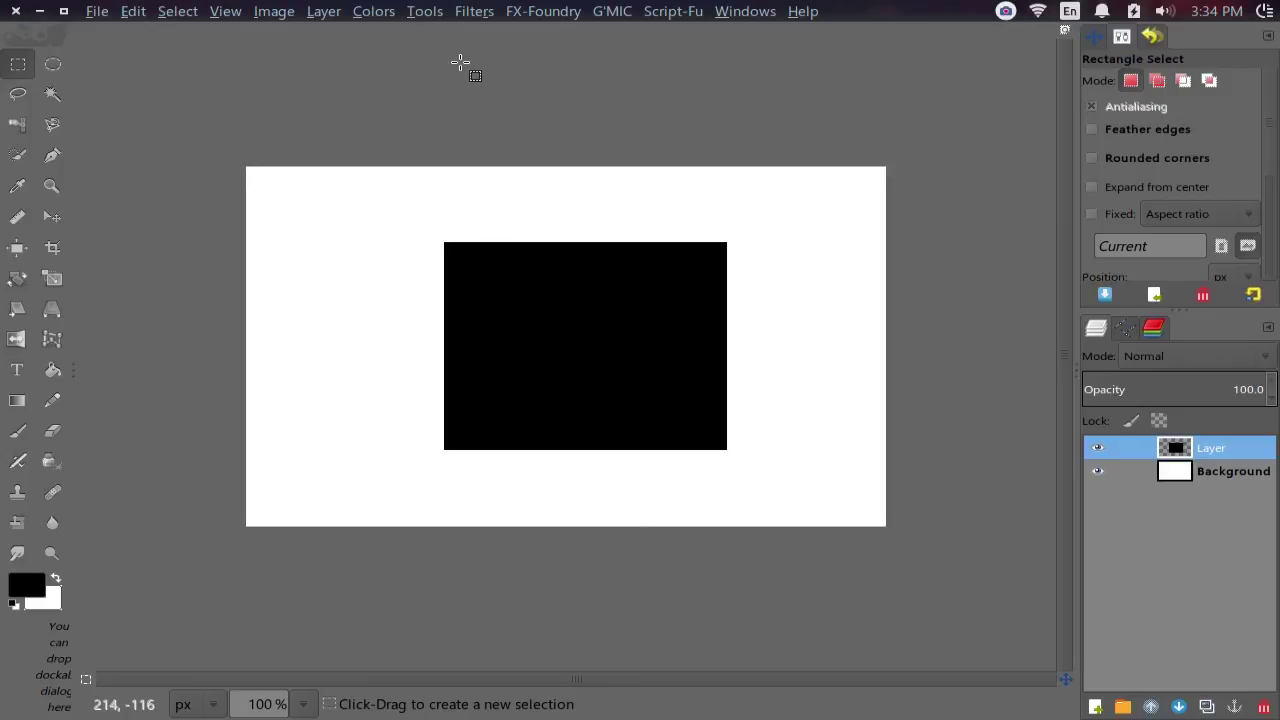
pyautogui.hotkey('alt', 'Tab')
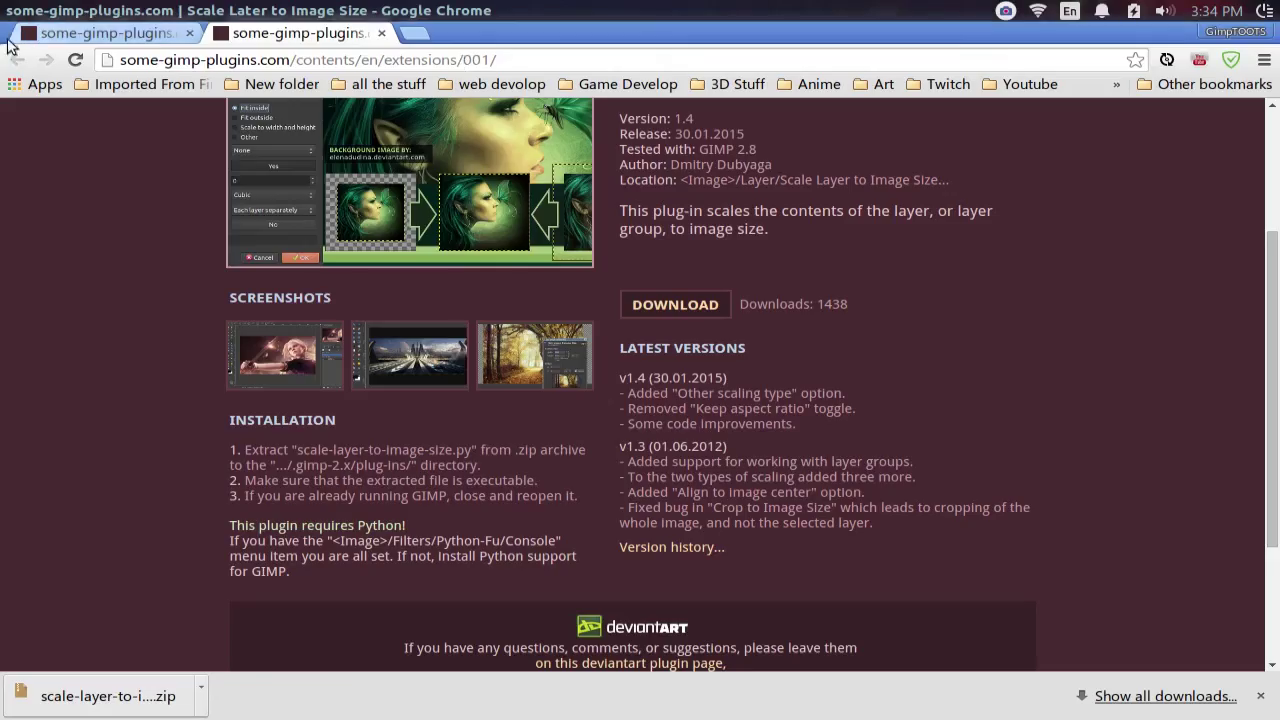
pyautogui.click(381, 34)
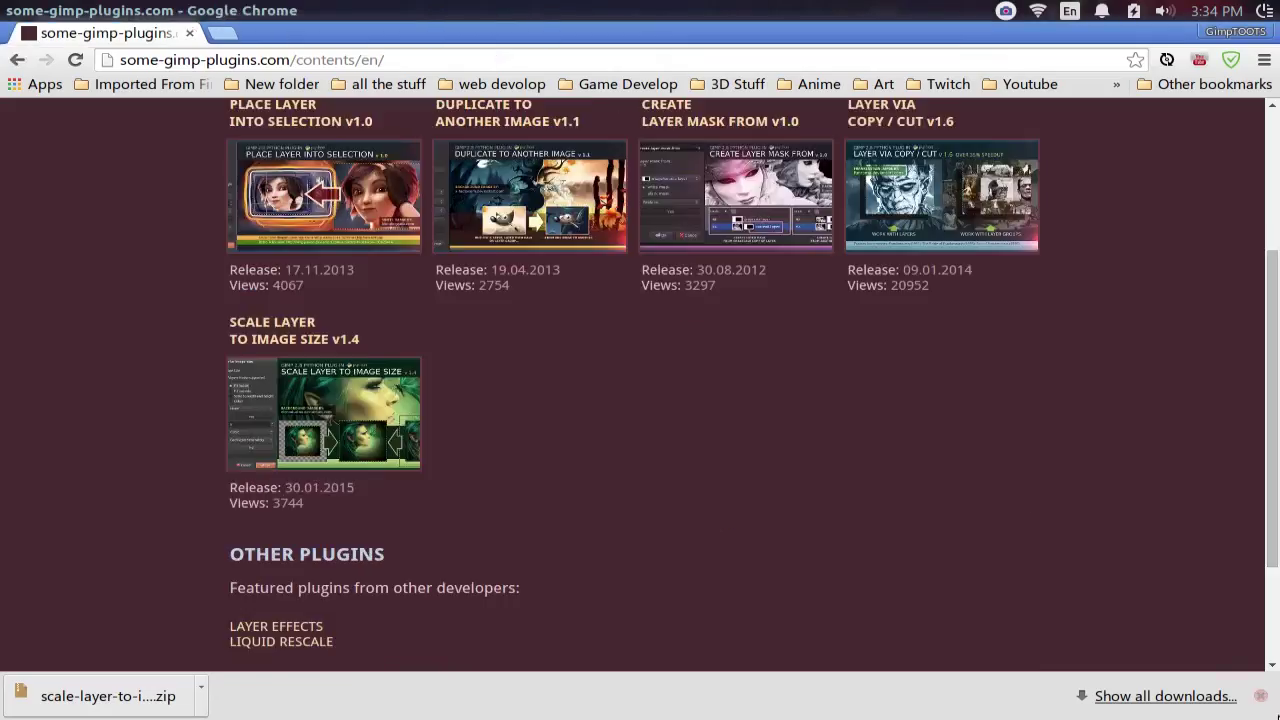
pyautogui.click(1259, 697)
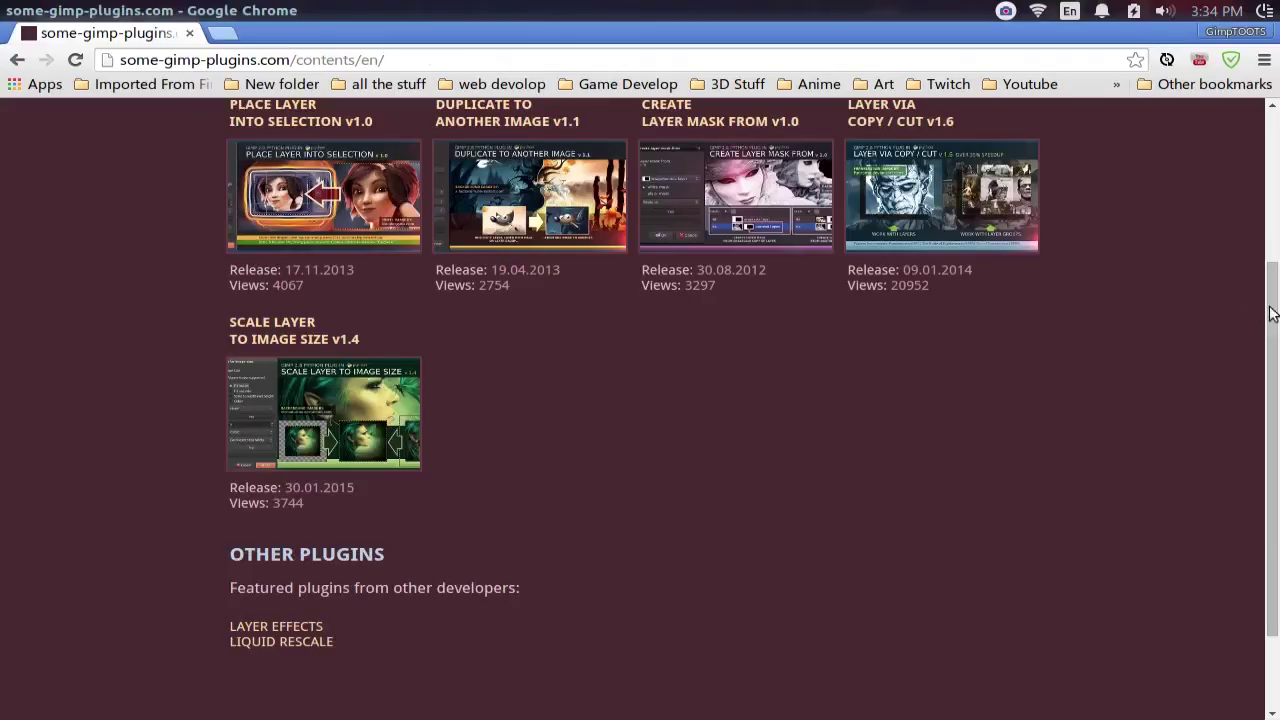
# Step: Open the Place Layer into Selection v1.0 plugin page and download its zip archive
pyautogui.moveTo(1271, 313); pyautogui.dragTo(1277, 254)
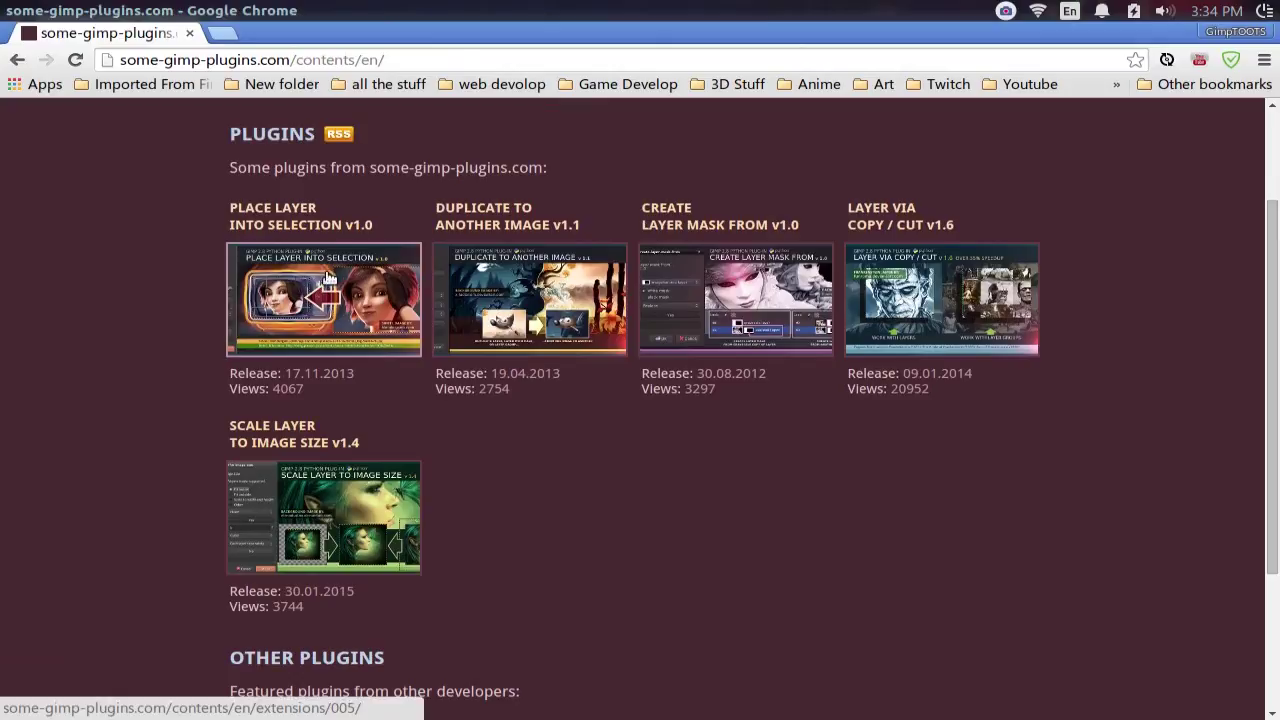
pyautogui.click(281, 288)
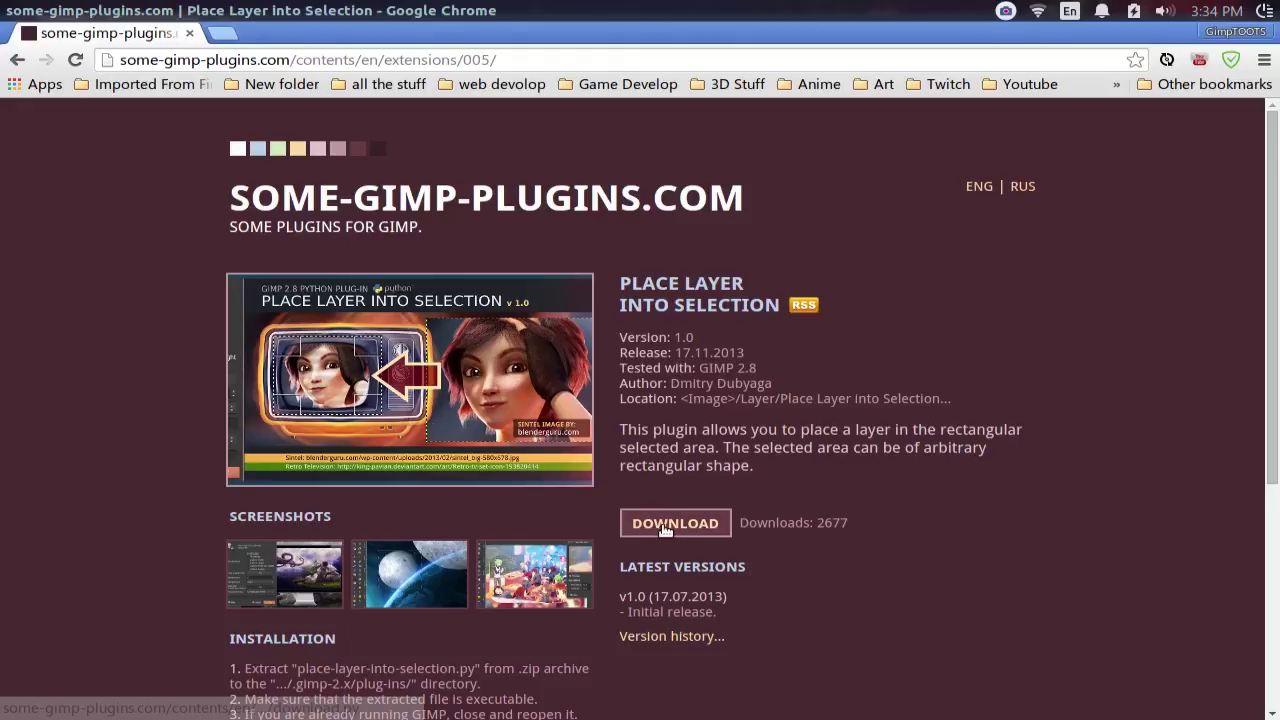
pyautogui.click(665, 527)
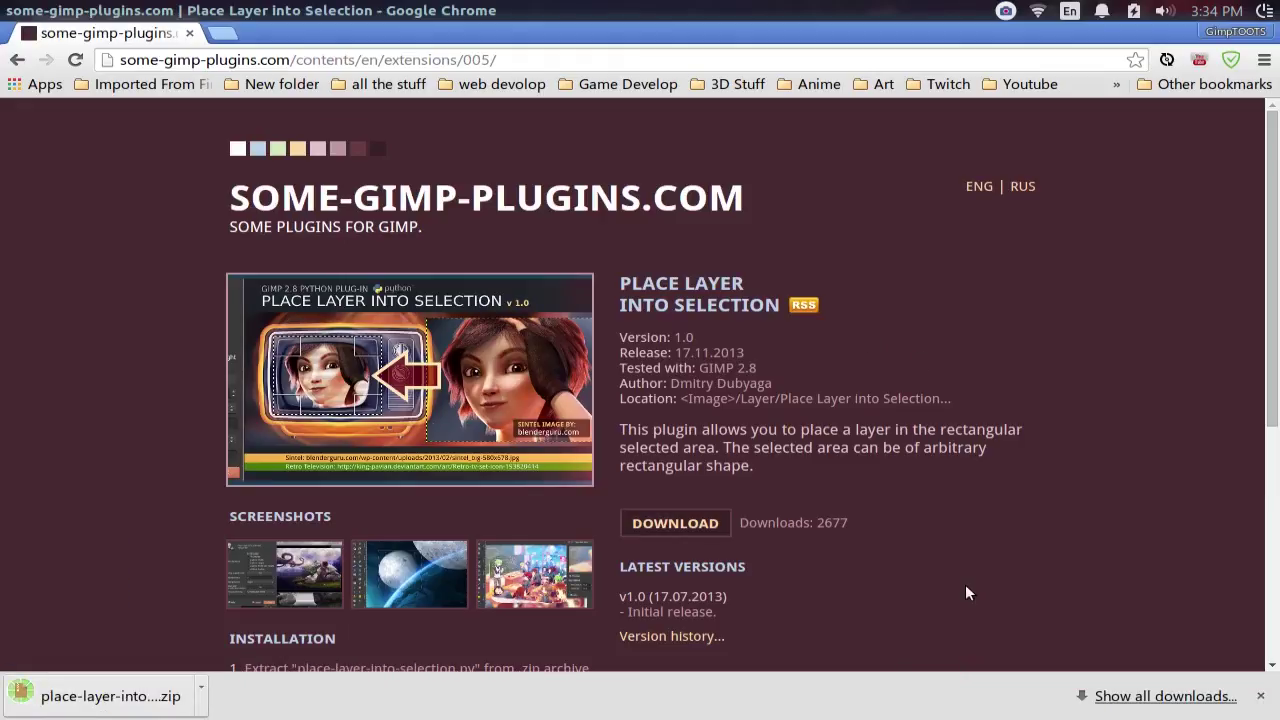
# Step: Switch to Files and extract place-layer-into-selection.zip in the Downloads folder
pyautogui.moveTo(663, 690)
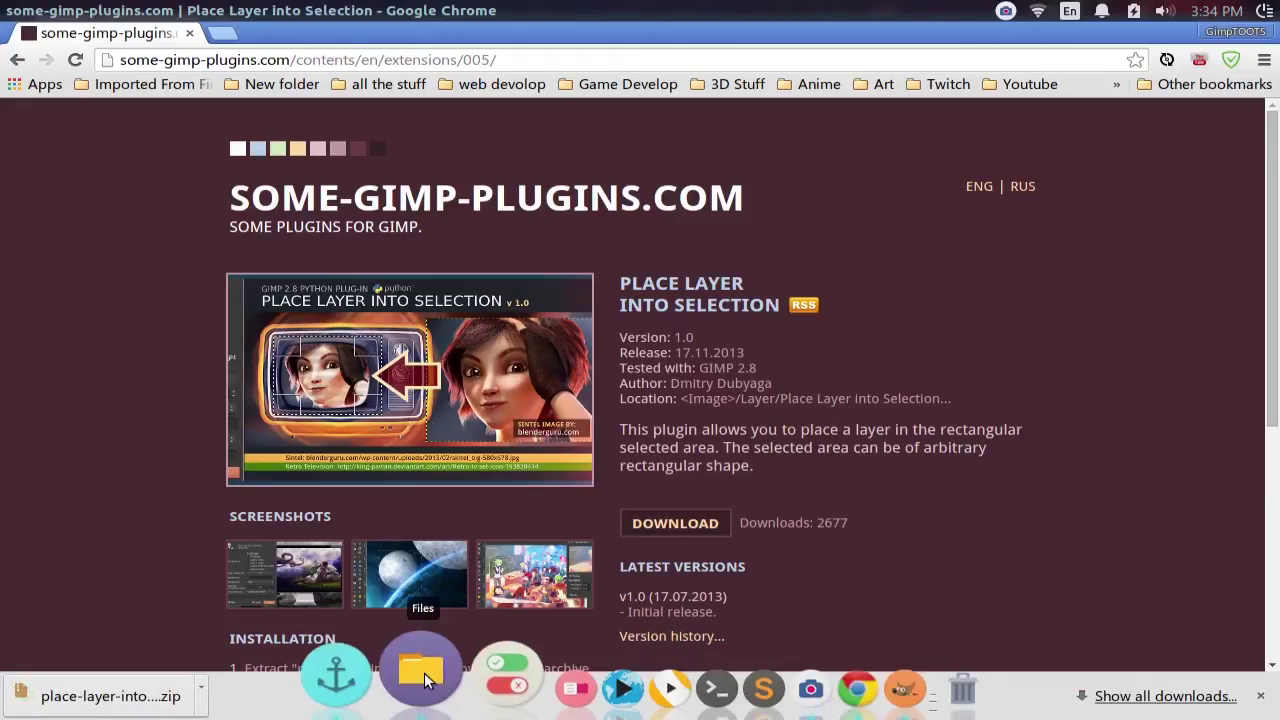
pyautogui.click(422, 675)
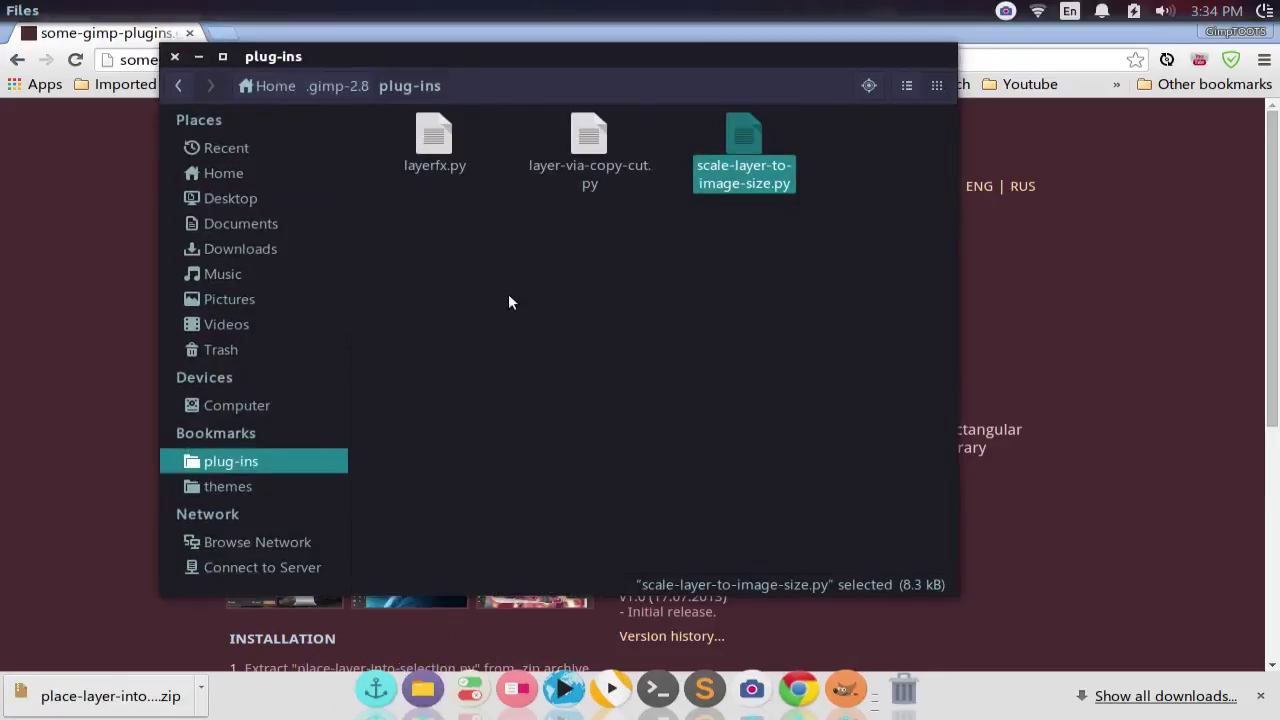
pyautogui.click(234, 252)
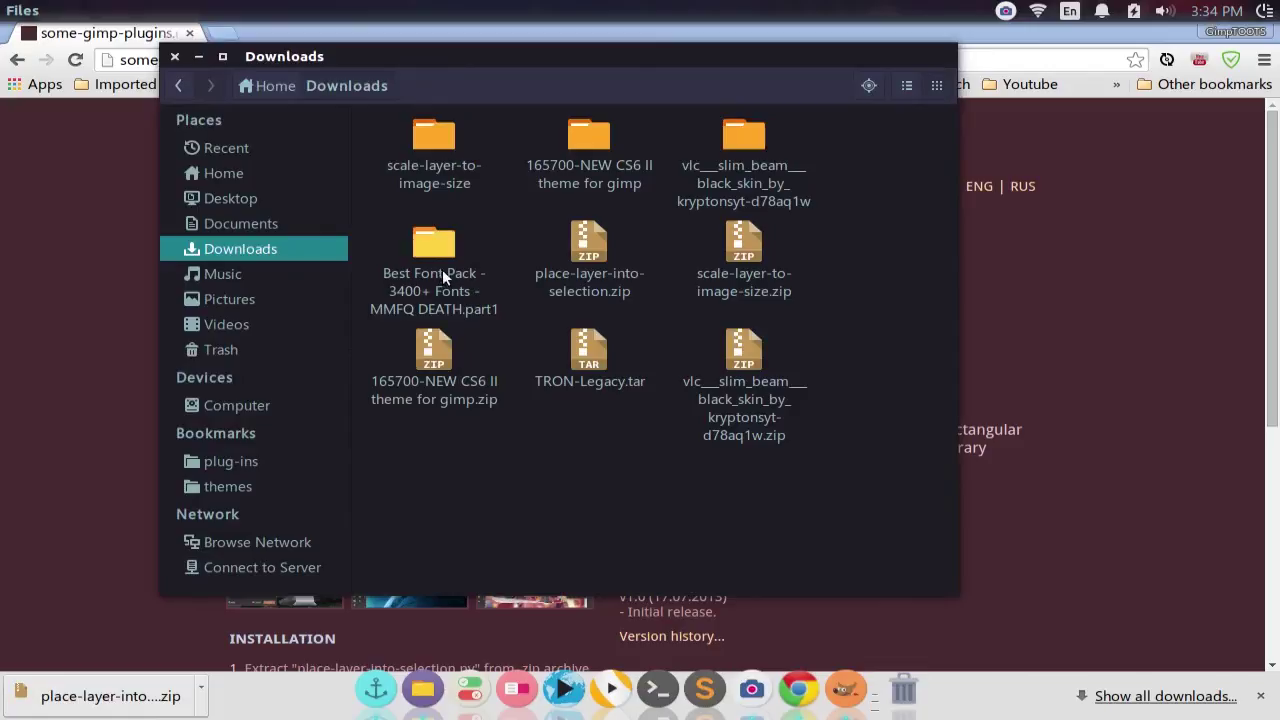
pyautogui.rightClick(595, 262)
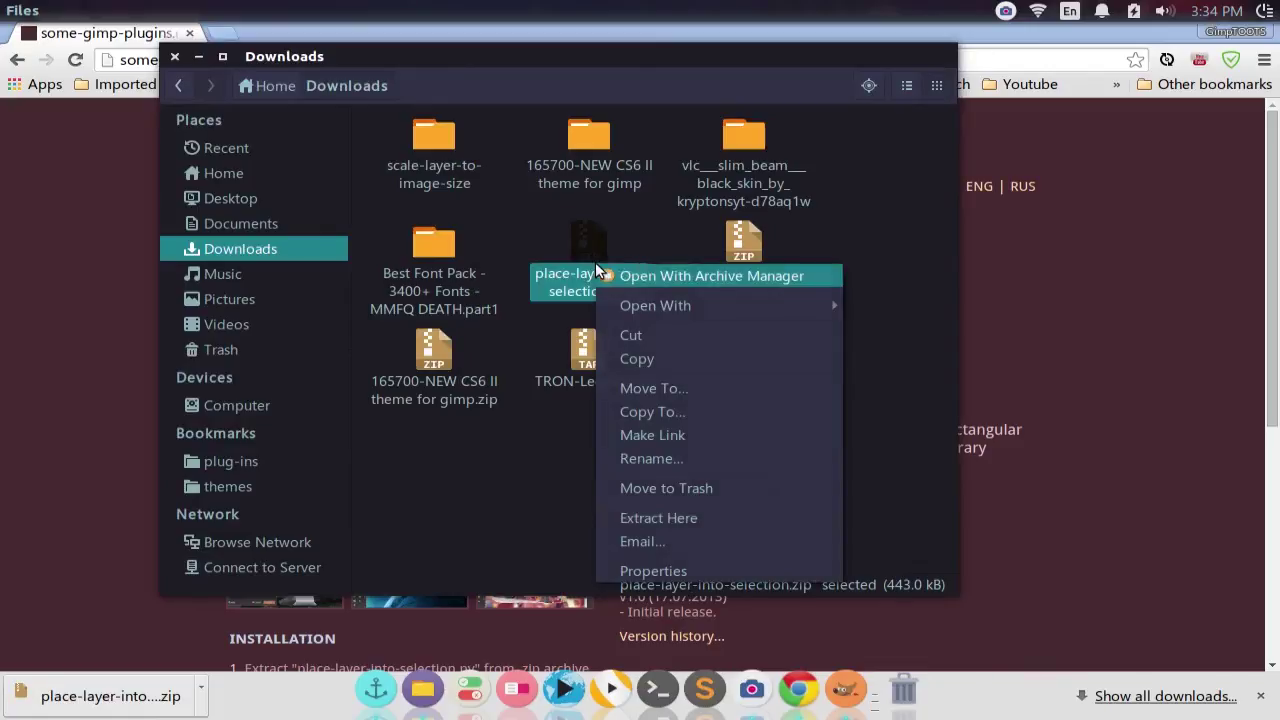
pyautogui.click(680, 518)
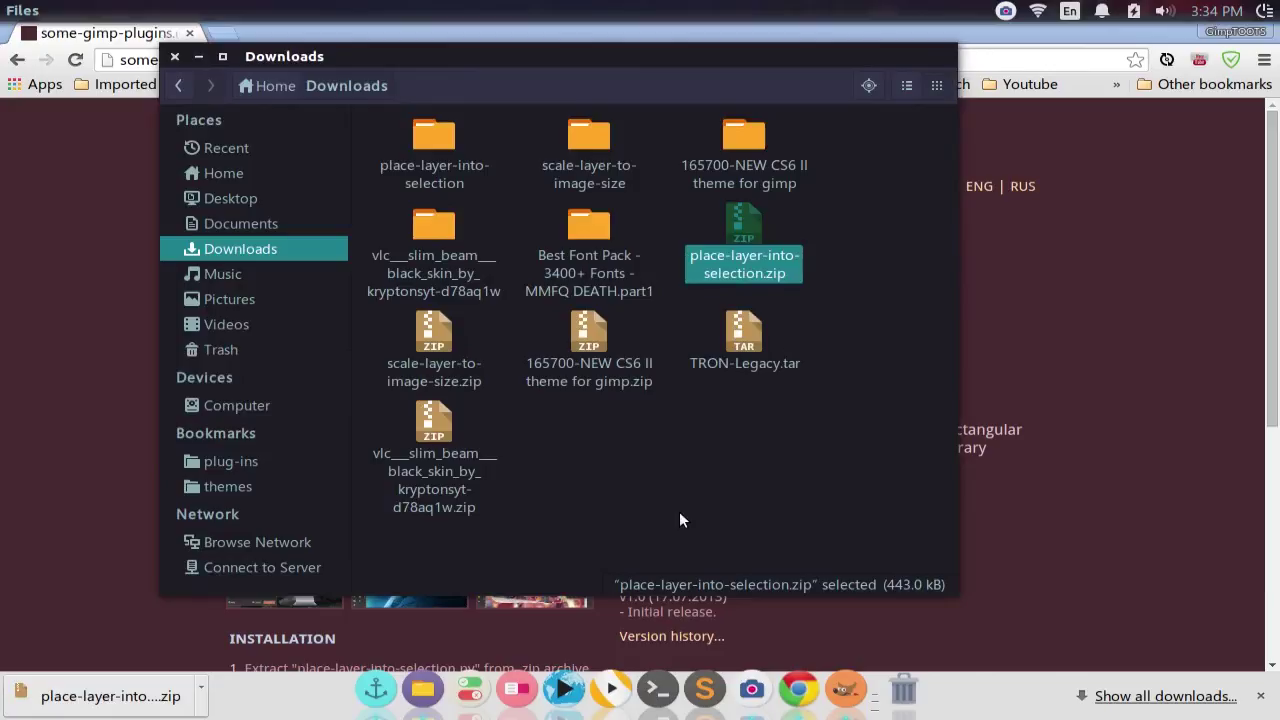
# Step: Copy place-layer-into-selection.py from the extracted place-layer-into-selection folder
pyautogui.click(409, 161)
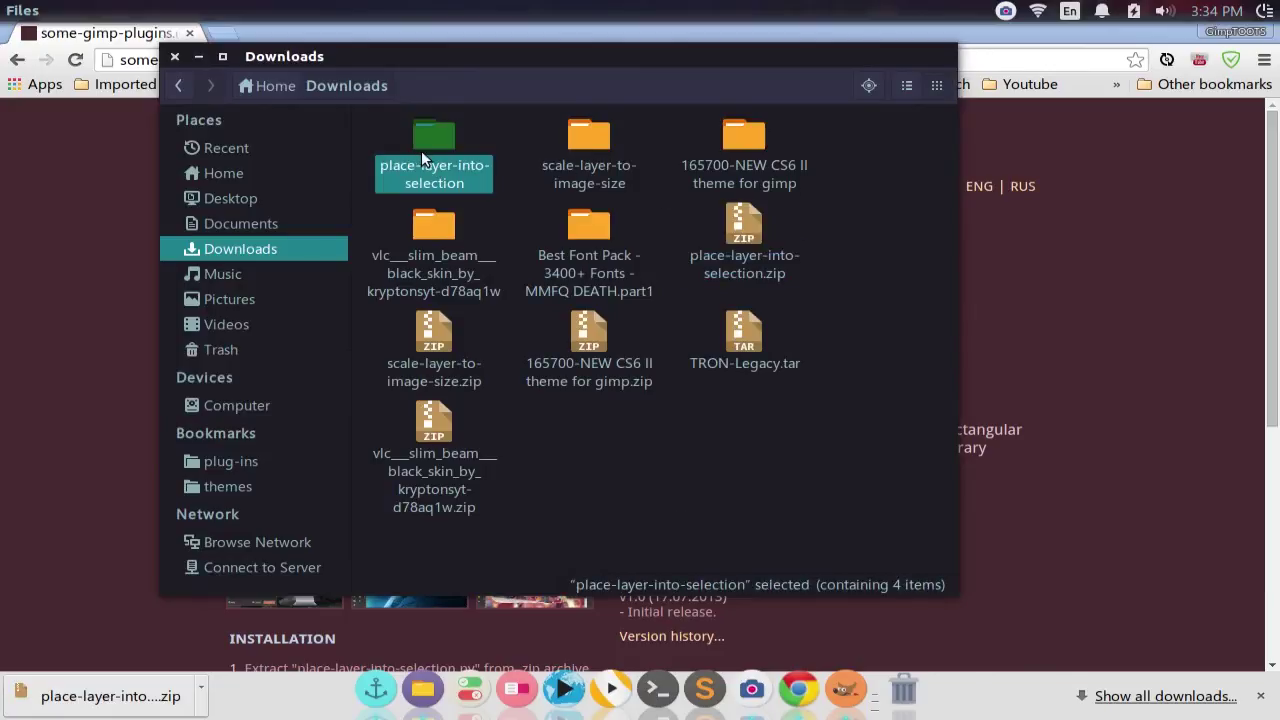
pyautogui.doubleClick(421, 150)
pyautogui.click(424, 224)
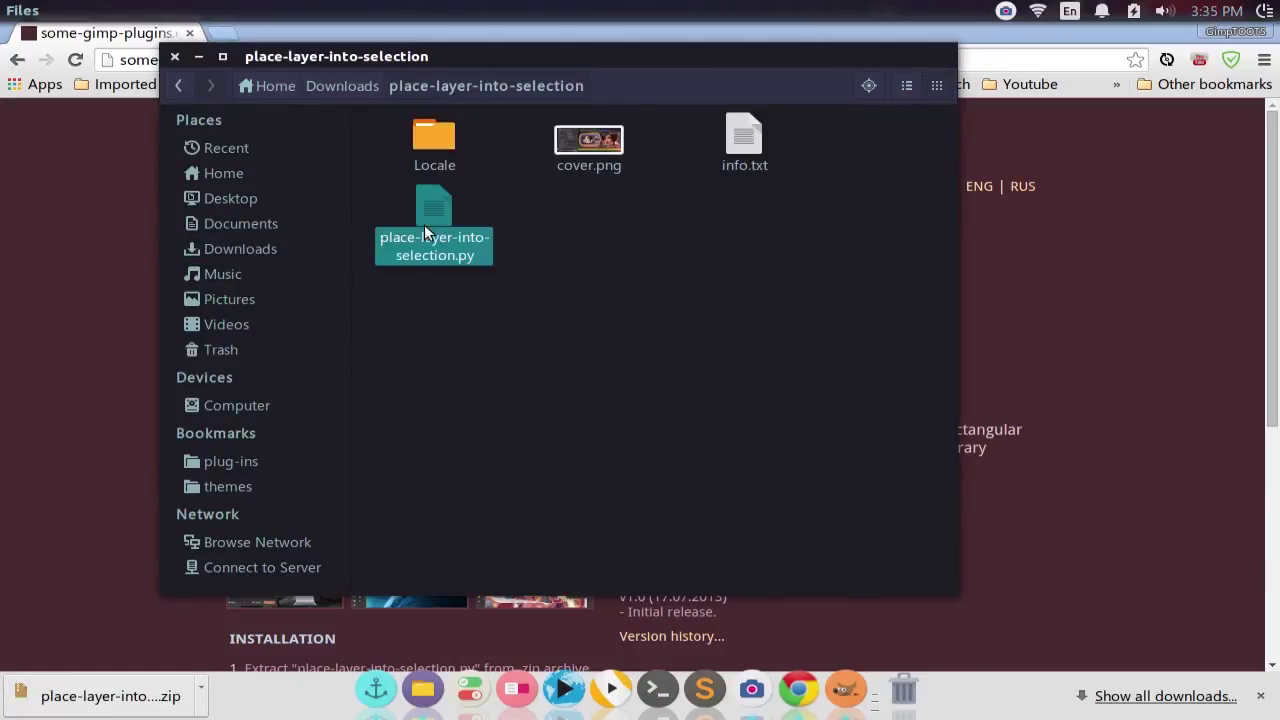
pyautogui.rightClick(424, 224)
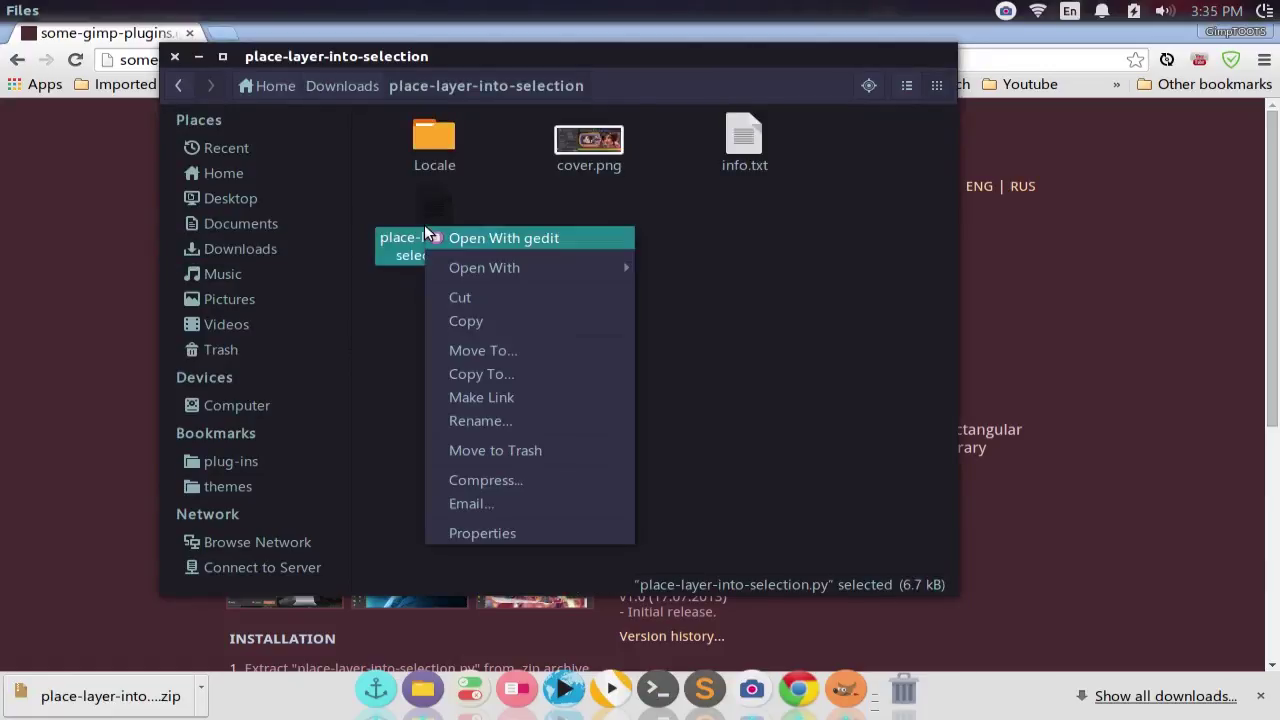
pyautogui.click(495, 320)
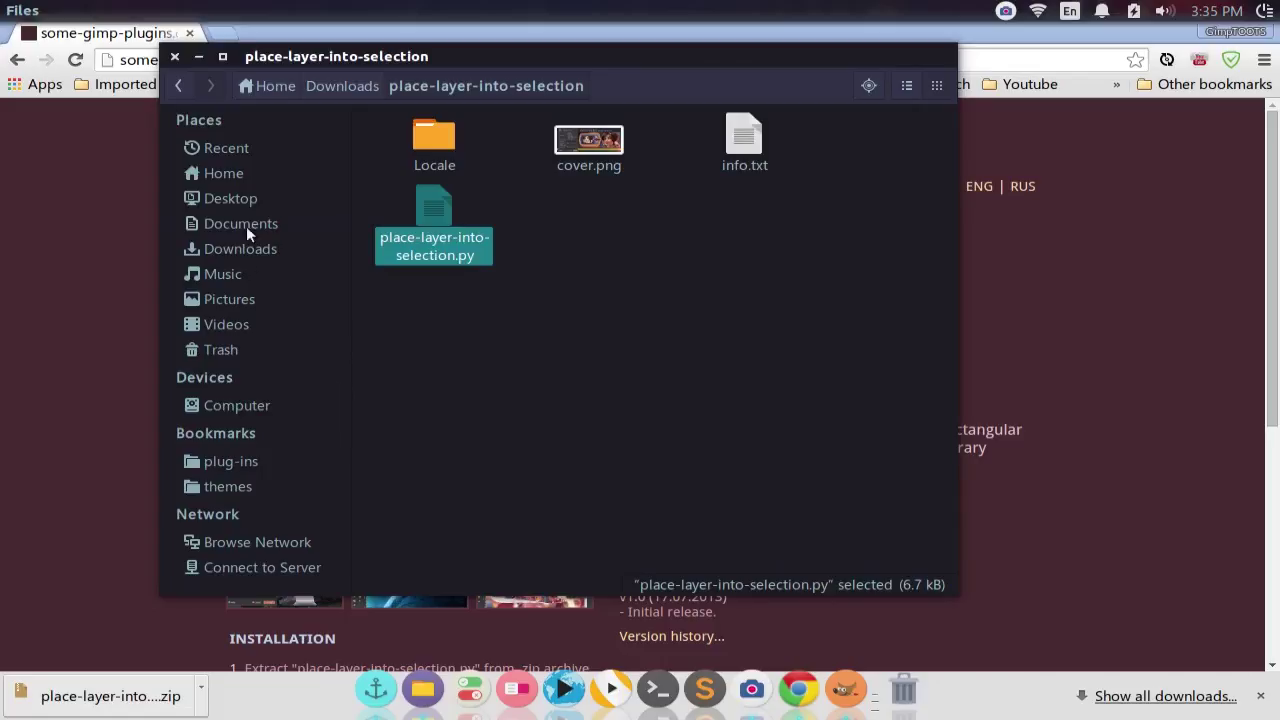
# Step: Paste the copied plugin file into the plug-ins folder of .gimp-2.8 in the Home folder
pyautogui.click(224, 173)
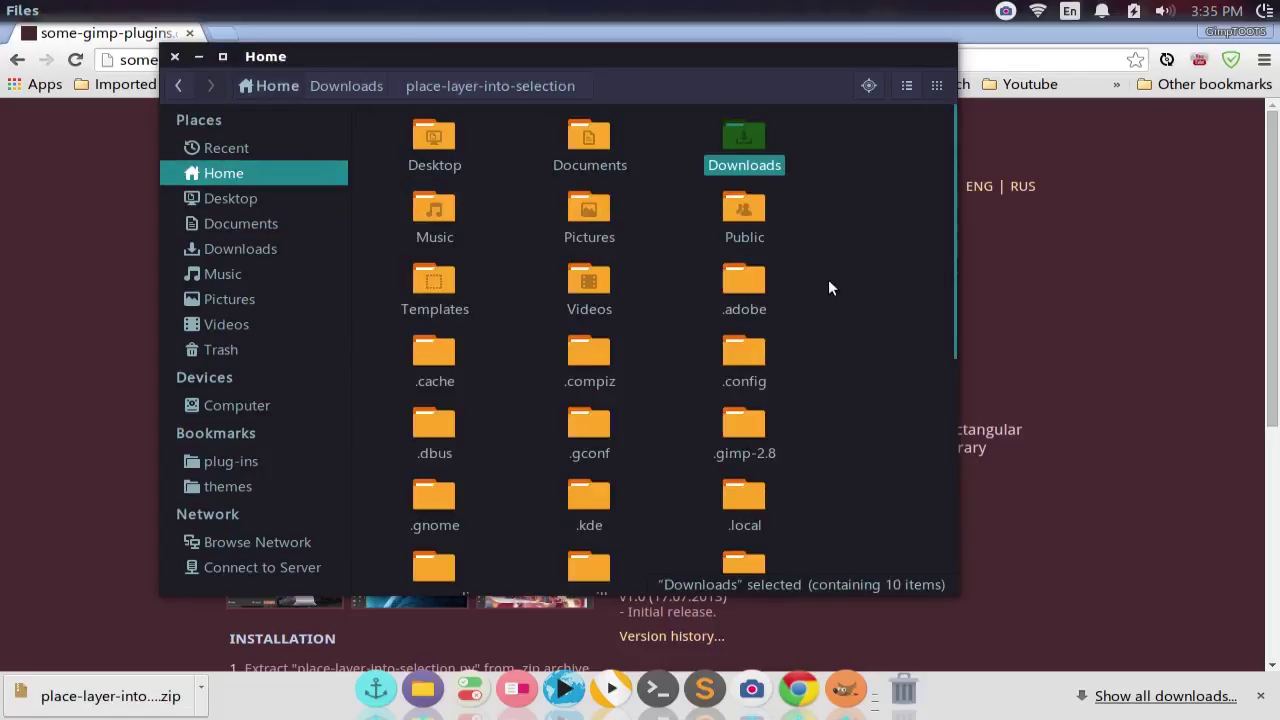
pyautogui.doubleClick(732, 448)
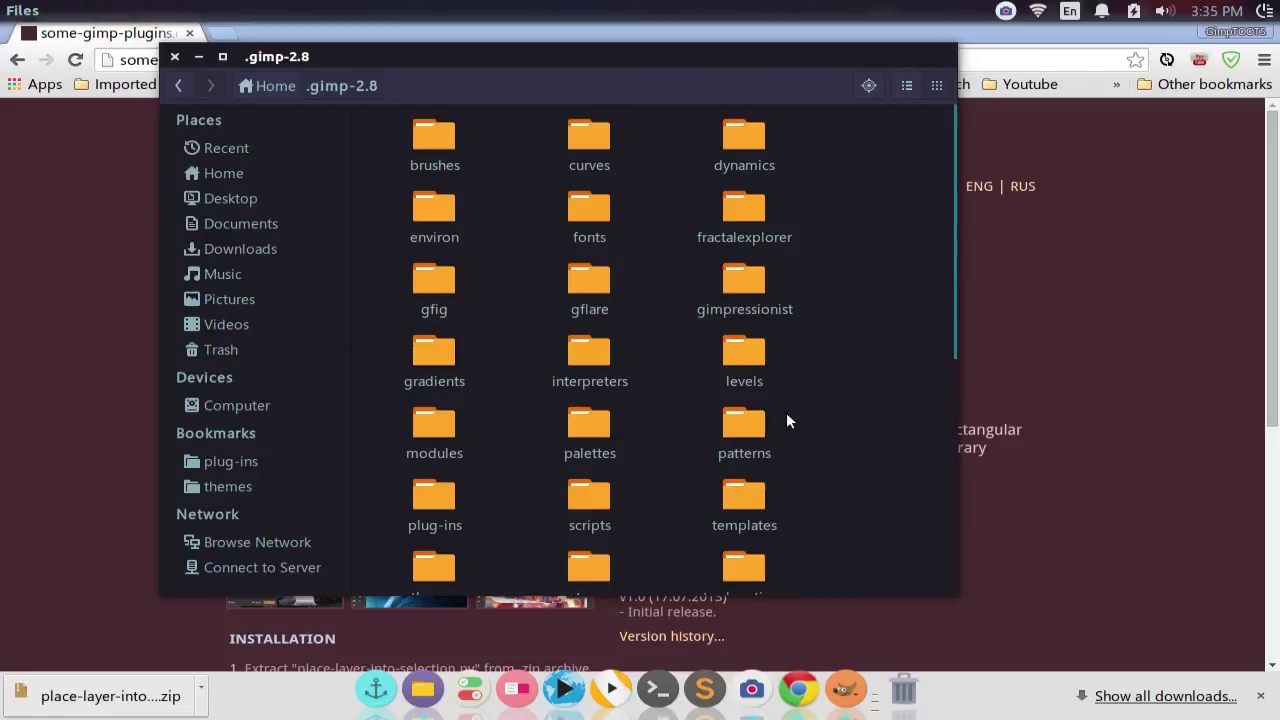
pyautogui.doubleClick(434, 500)
pyautogui.rightClick(591, 251)
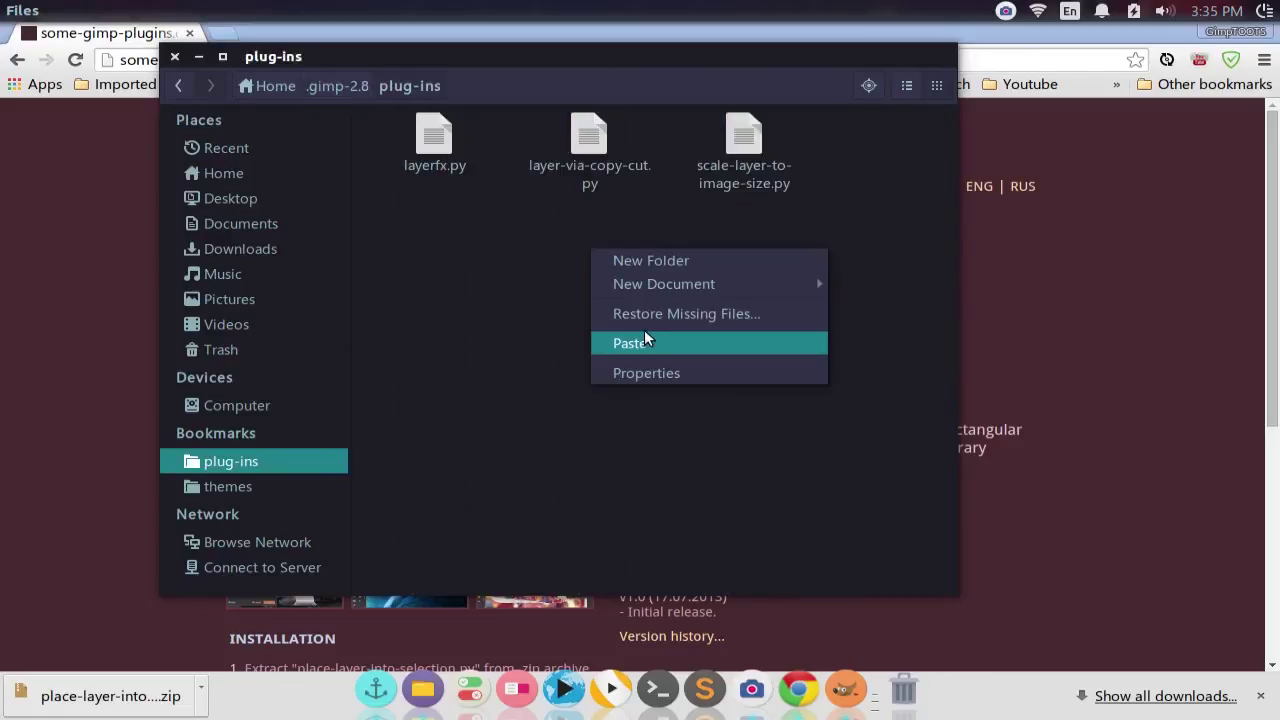
pyautogui.click(644, 337)
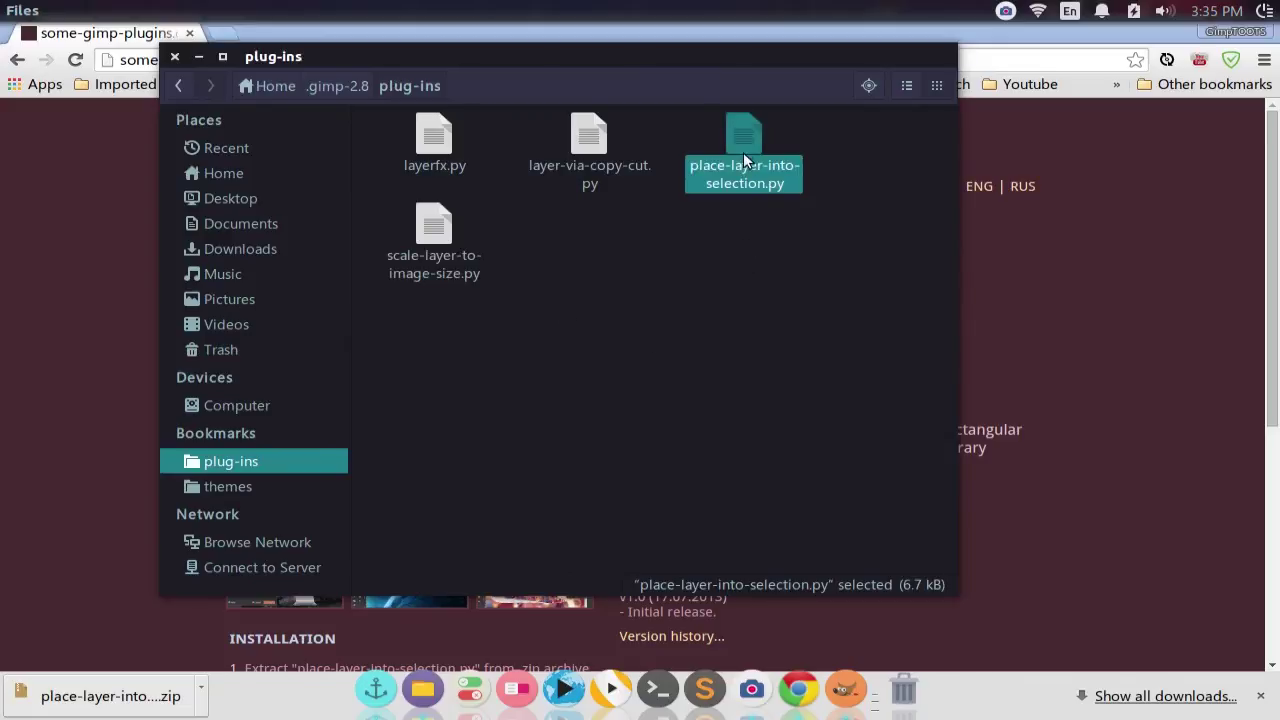
# Step: Check in the permissions of place-layer-into-selection.py whether executing the file as a program is allowed
pyautogui.rightClick(741, 150)
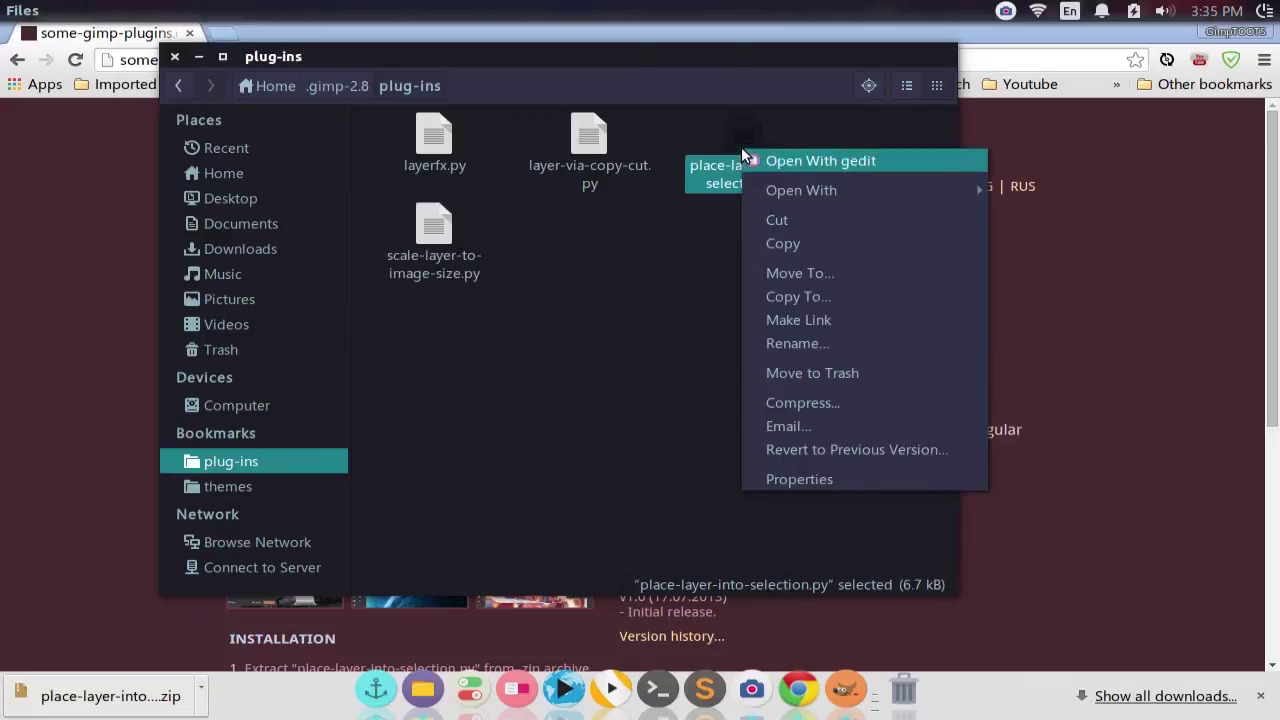
pyautogui.click(801, 479)
pyautogui.click(440, 190)
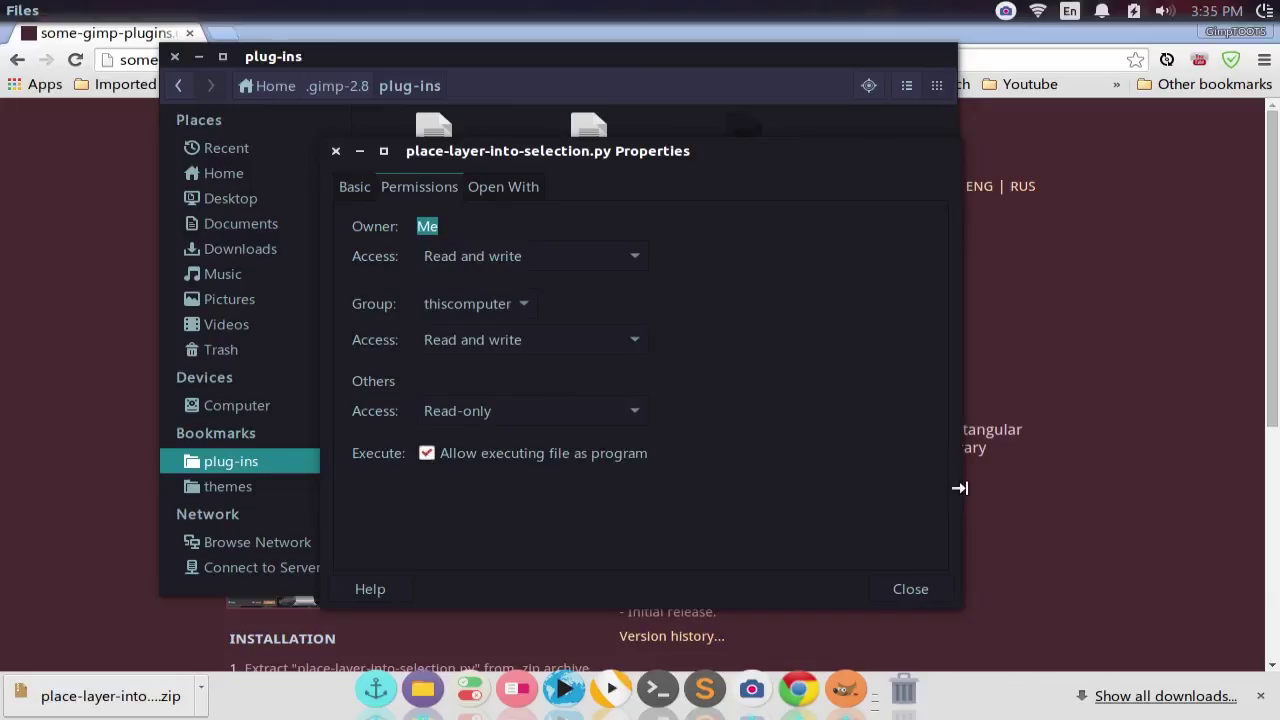
pyautogui.click(912, 590)
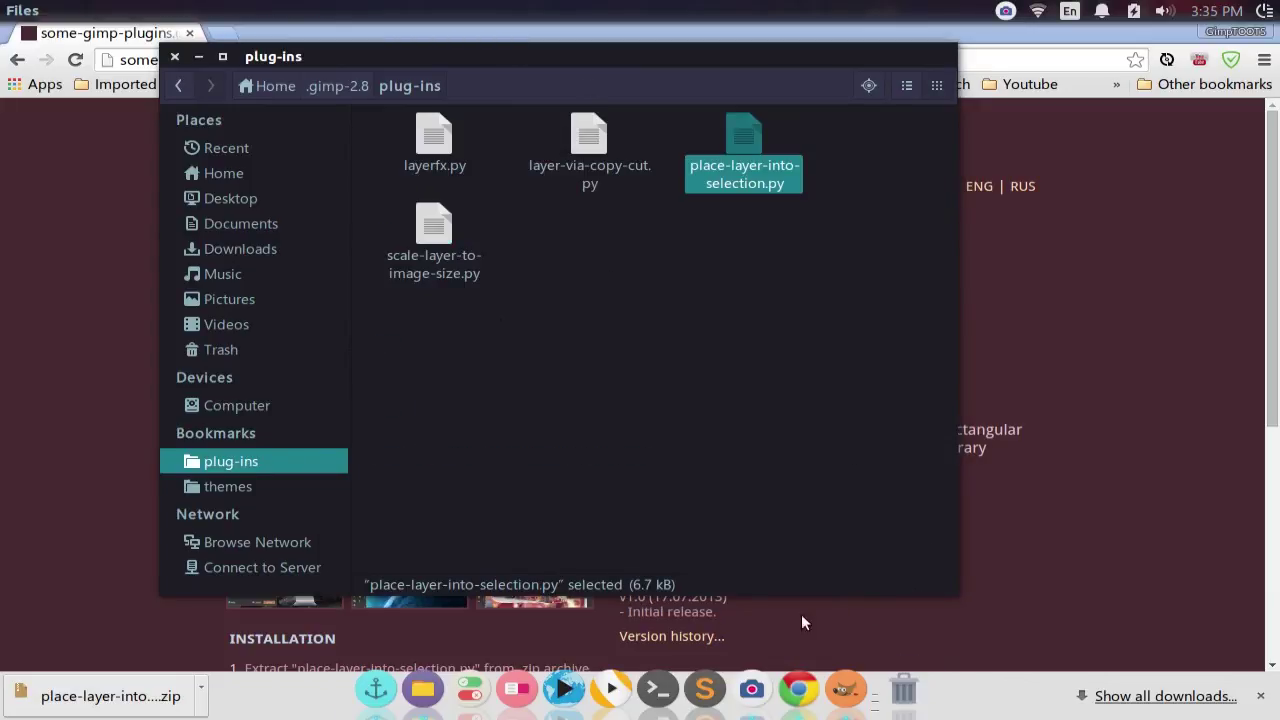
# Step: Switch to GIMP and close all open images, discarding the unsaved changes
pyautogui.click(845, 685)
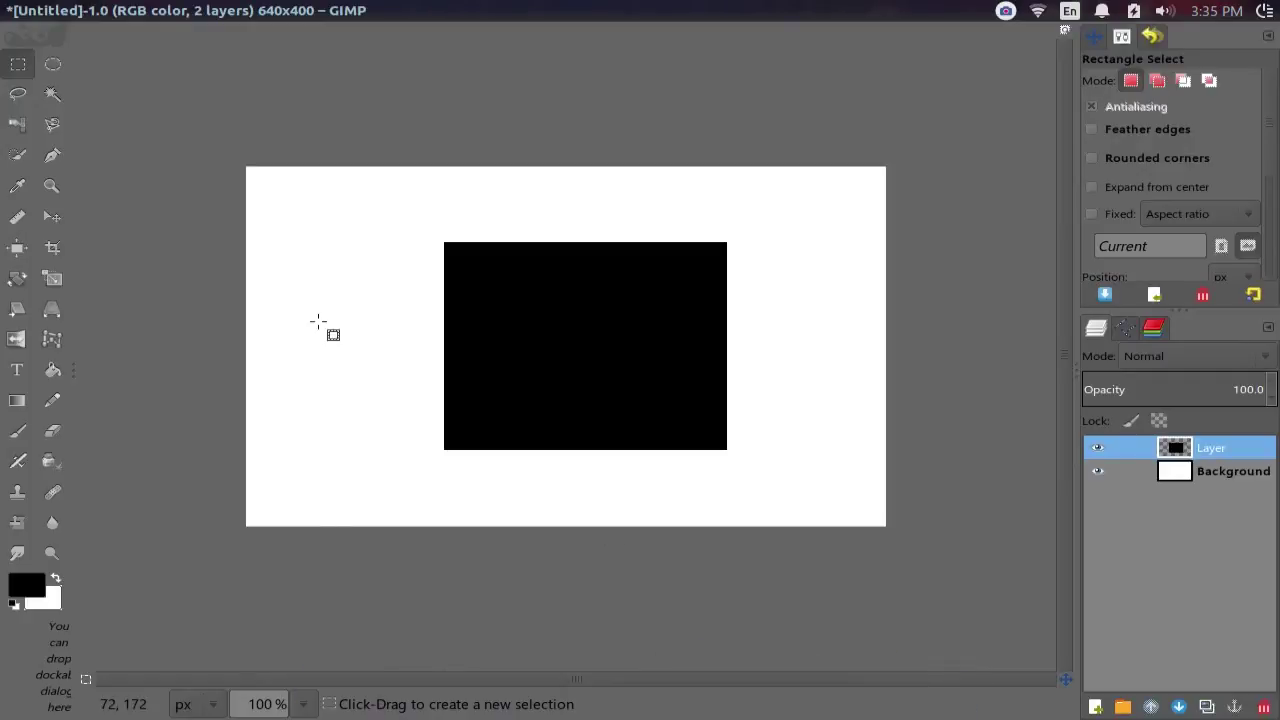
pyautogui.click(105, 12)
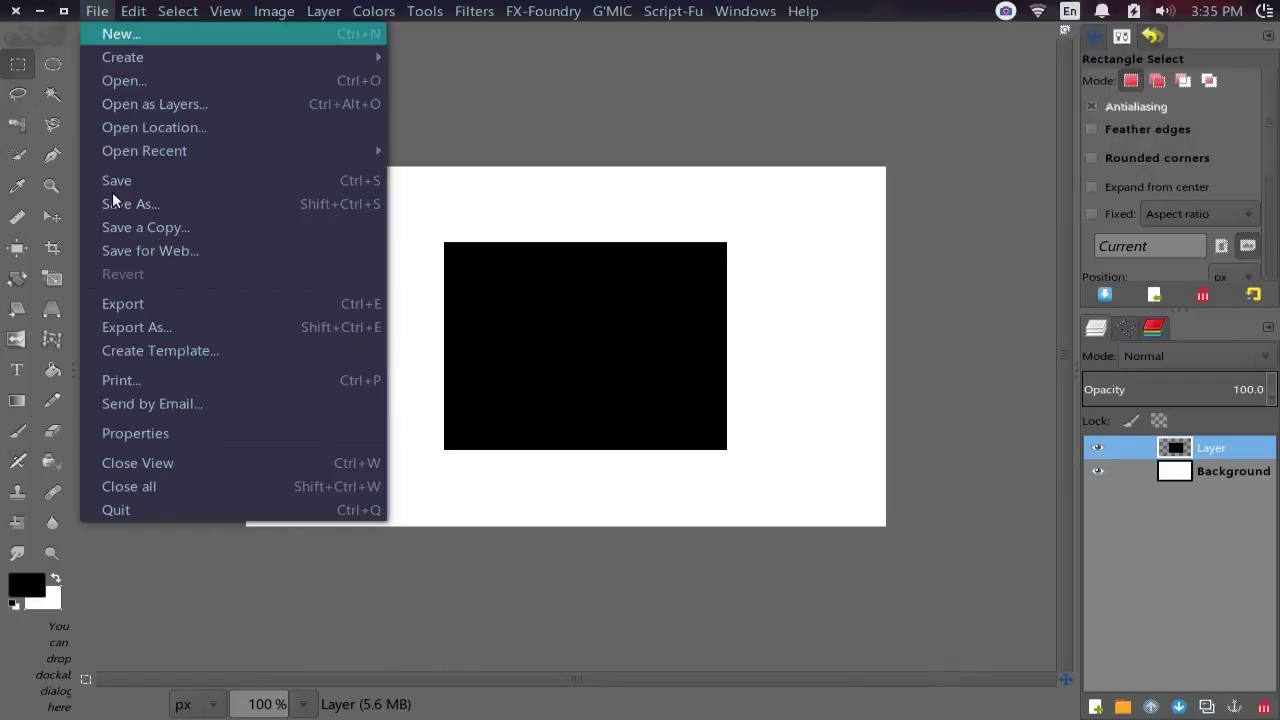
pyautogui.click(170, 486)
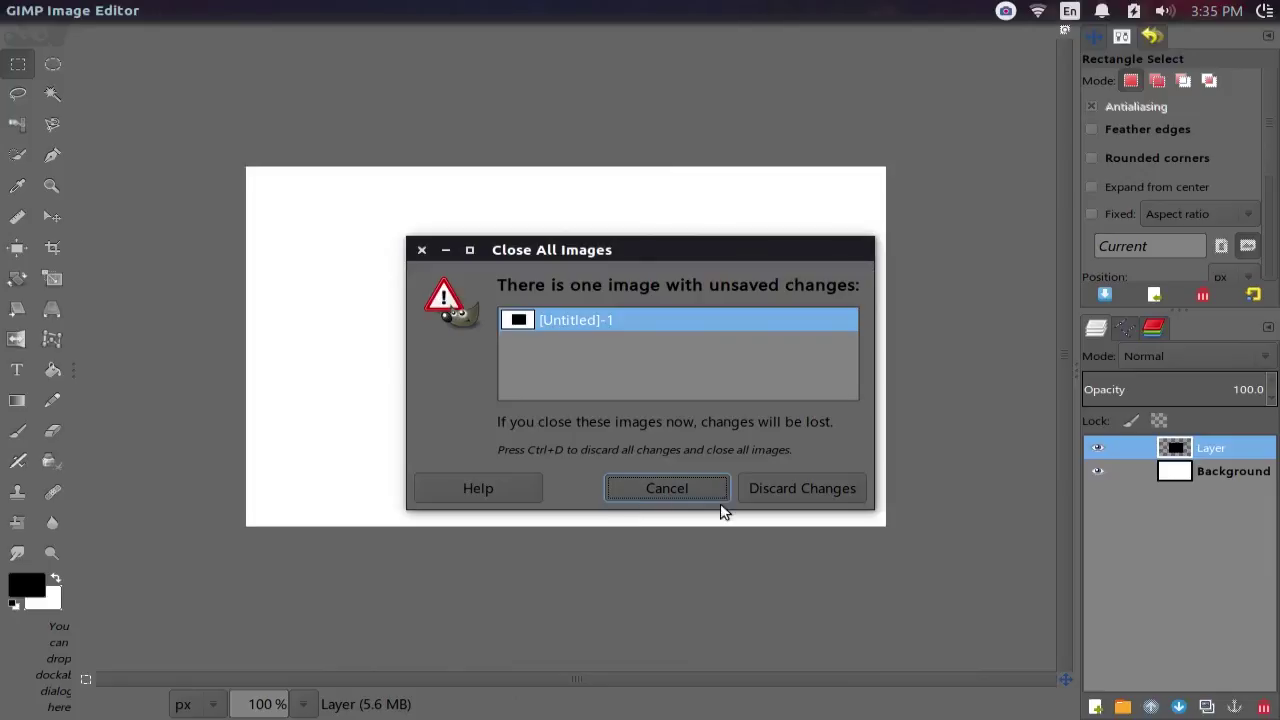
pyautogui.click(757, 500)
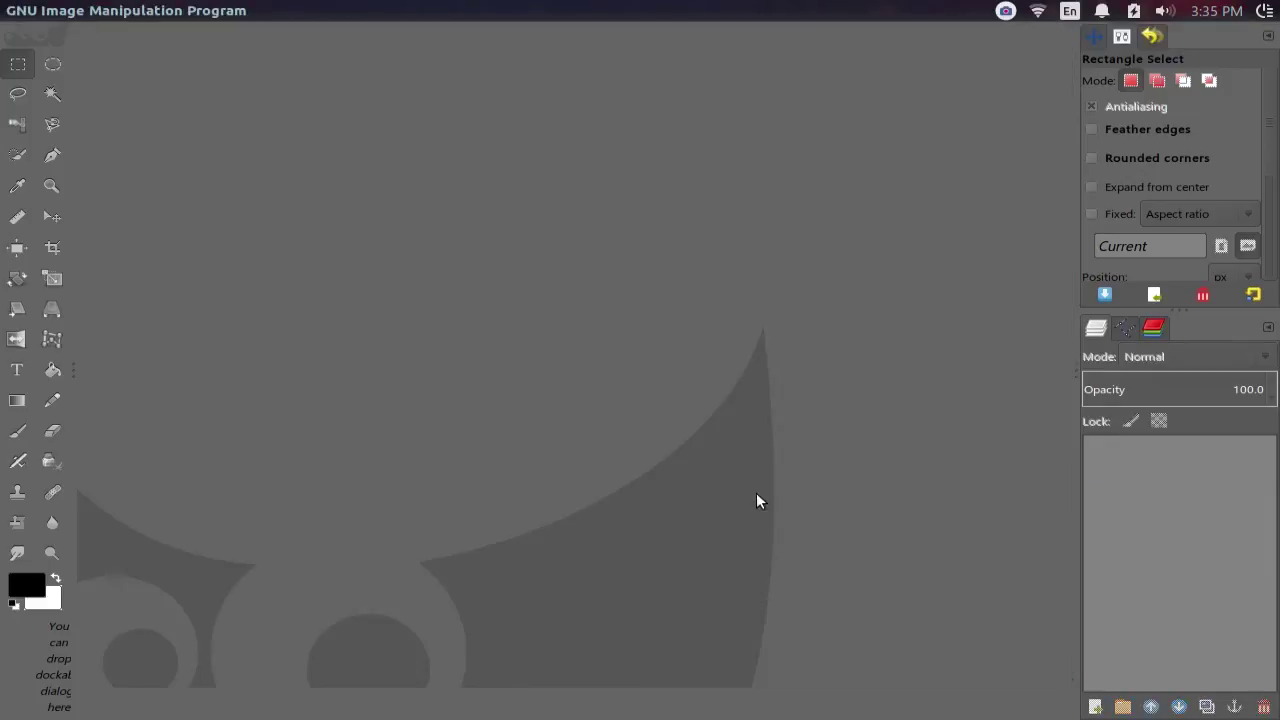
# Step: Quit GIMP and launch it again so that the new plugin loads
pyautogui.click(97, 11)
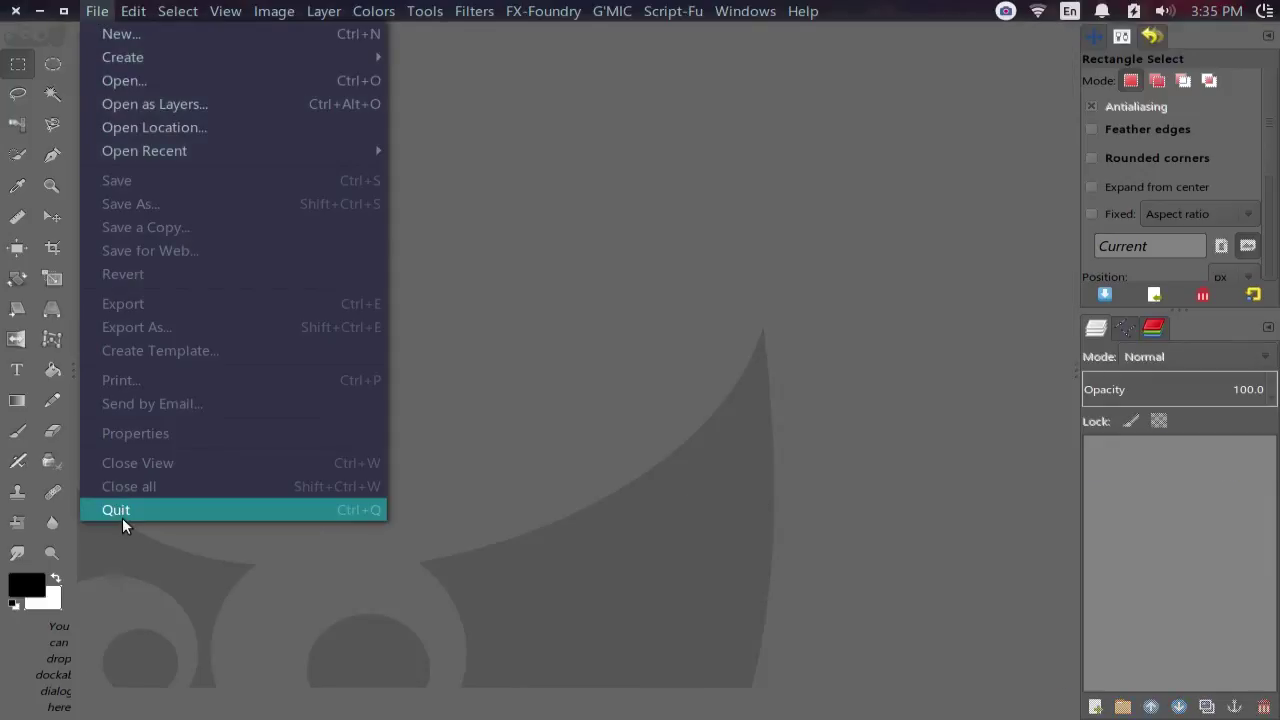
pyautogui.click(121, 517)
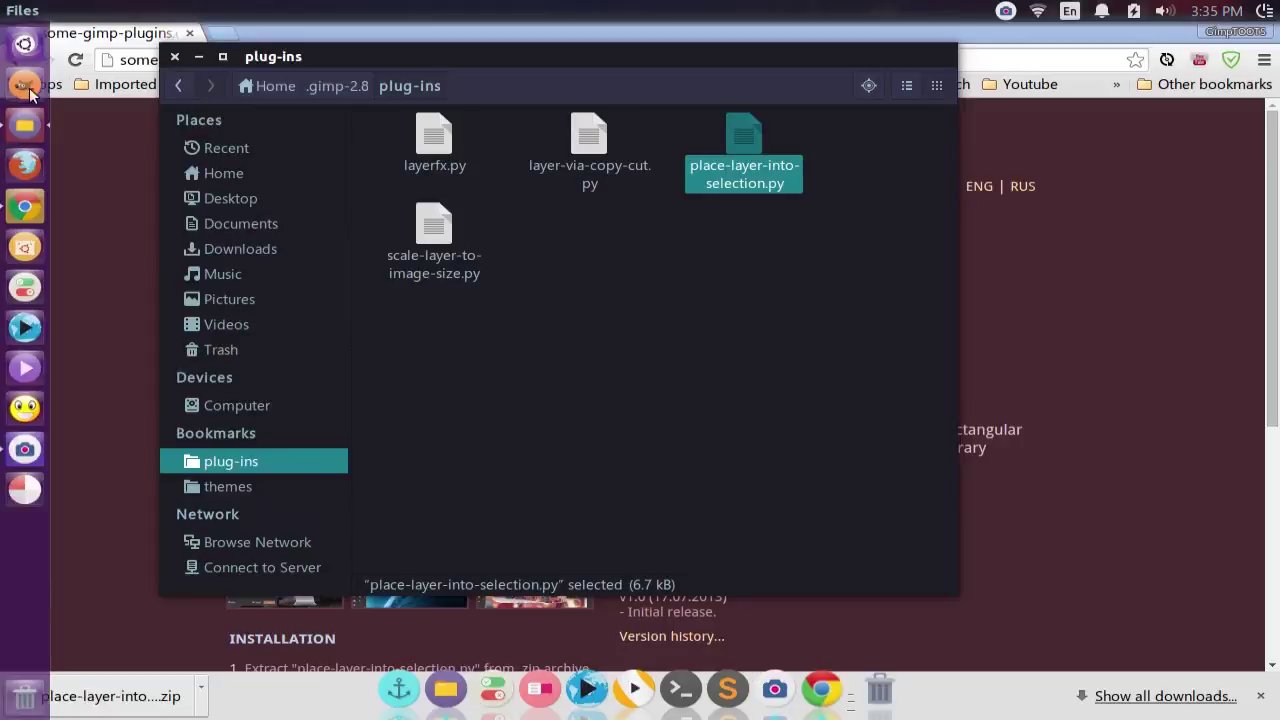
pyautogui.click(22, 330)
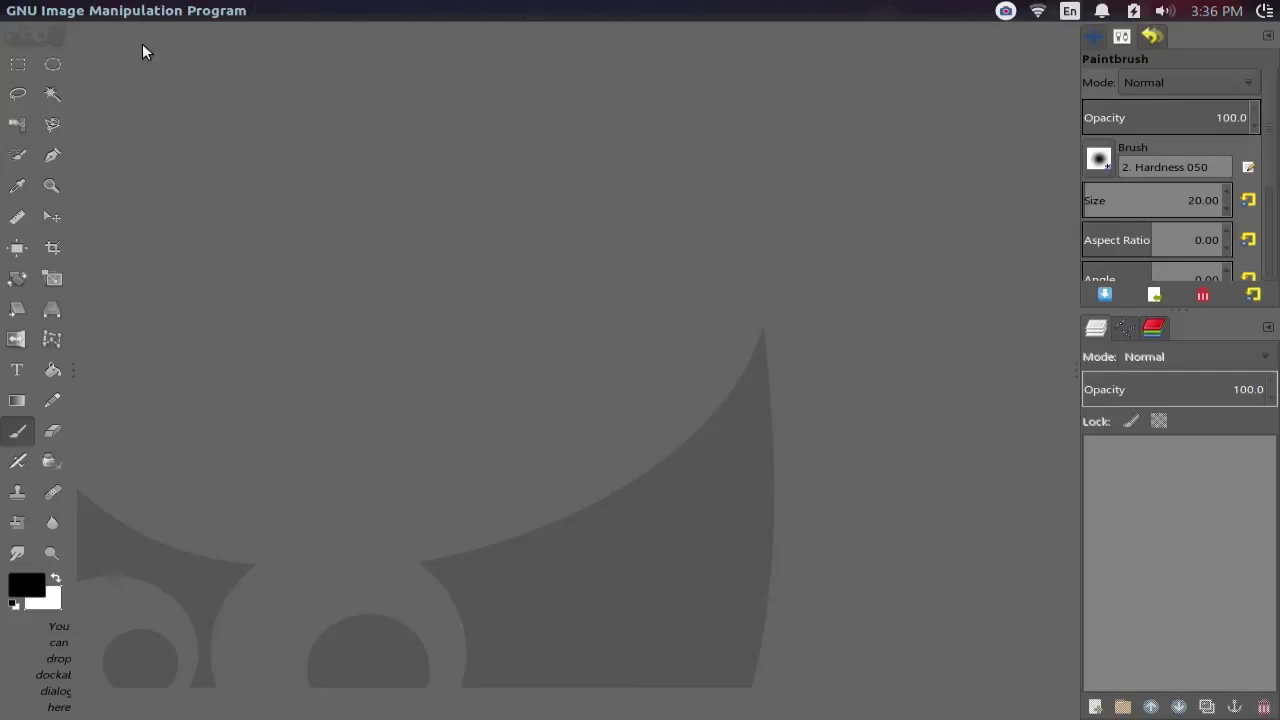
pyautogui.click(134, 10)
pyautogui.click(193, 450)
pyautogui.click(1016, 655)
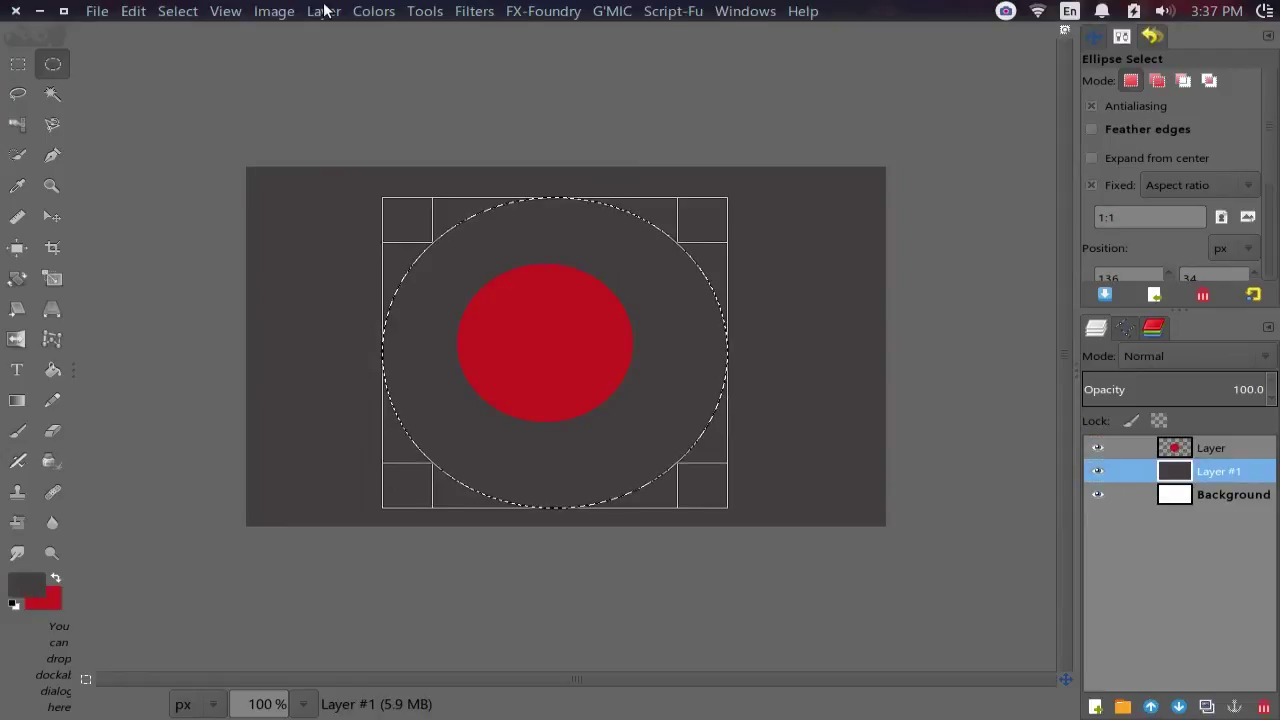
# Step: Run Place Layer into Selection on the red circle's layer, aligned to the selection center with Create Layer Mask postprocessing
pyautogui.click(323, 10)
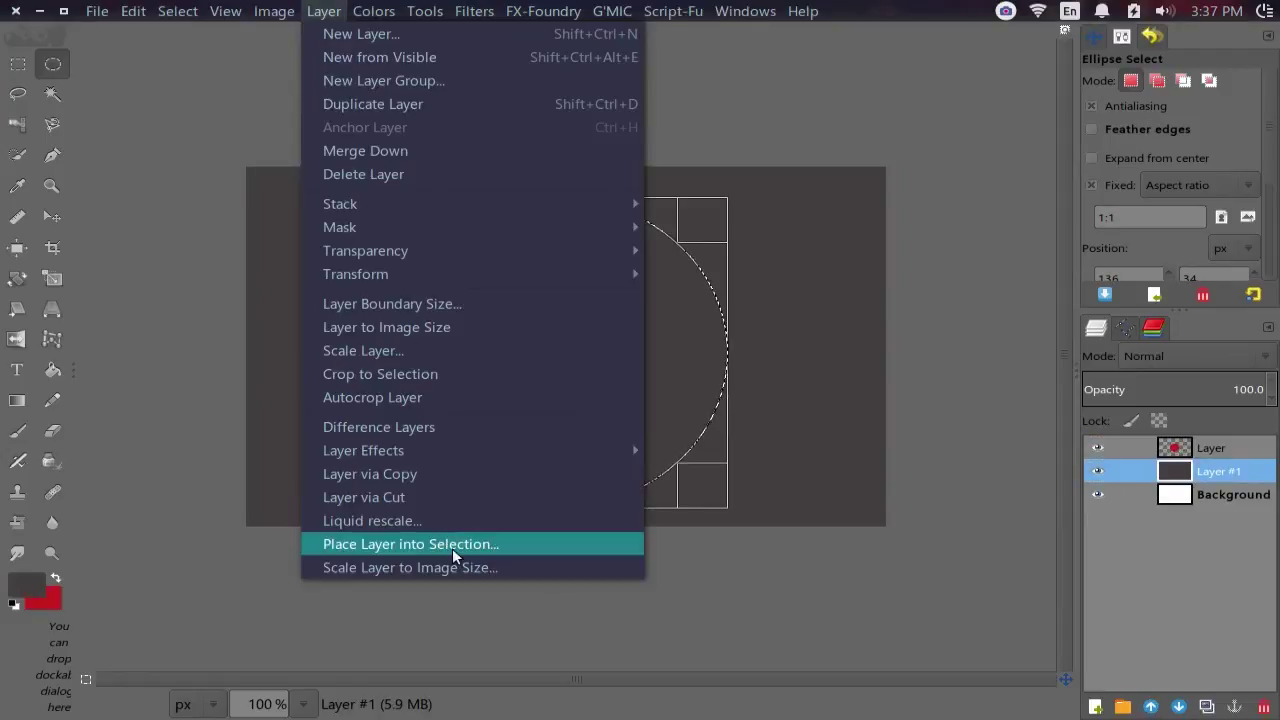
pyautogui.click(457, 543)
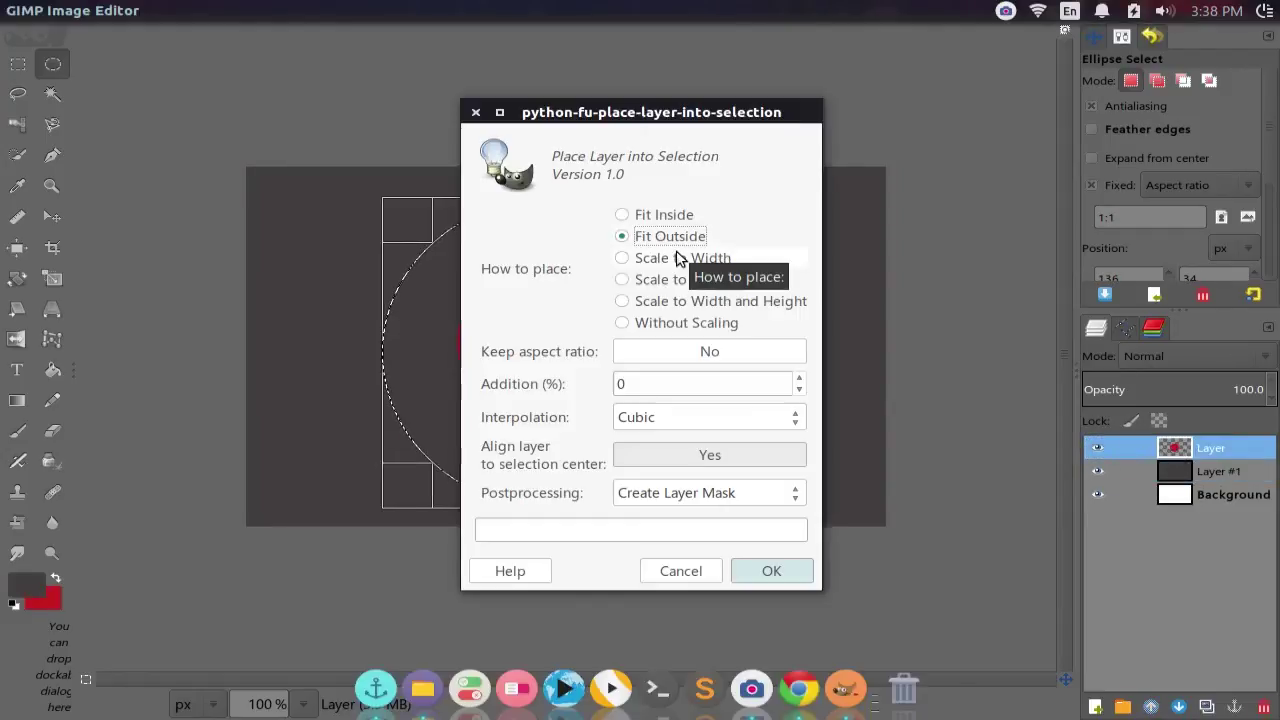
pyautogui.click(760, 569)
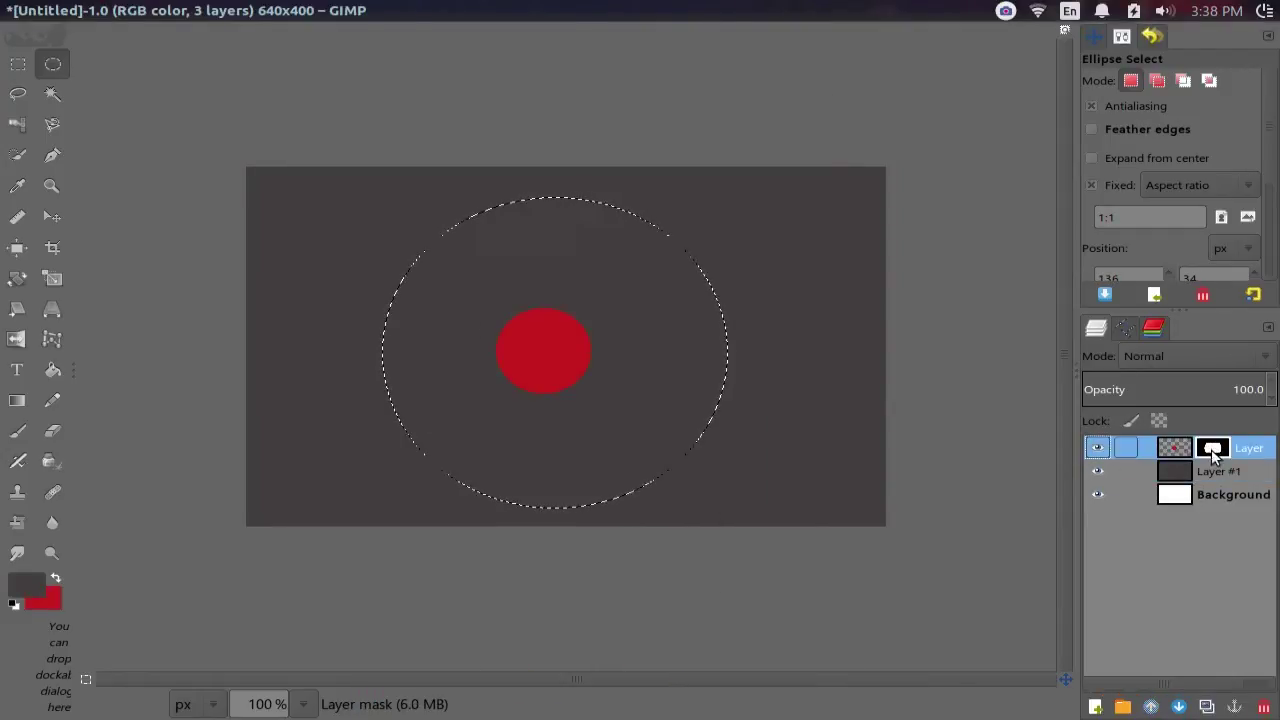
# Step: Display the red circle layer's mask on the canvas and clear the circular selection
pyautogui.rightClick(1216, 449)
pyautogui.click(1109, 406)
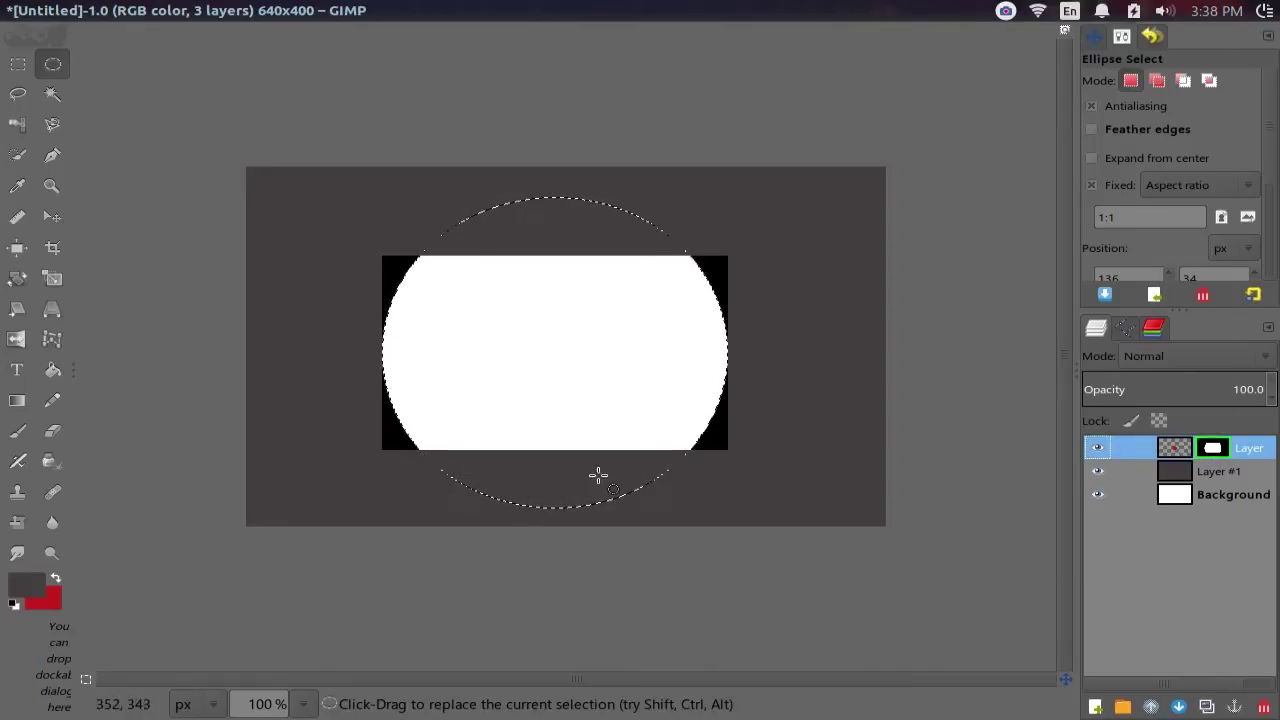
pyautogui.hotkey('ctrl', 'shift', 'a')
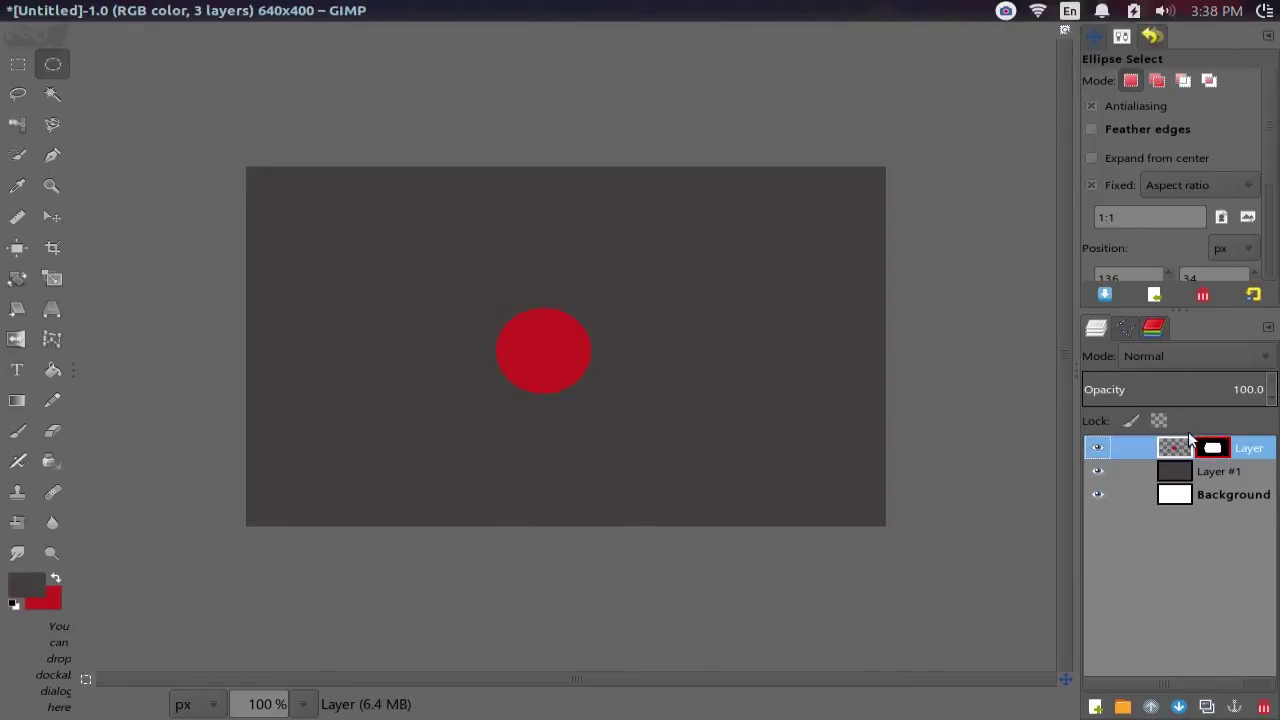
# Step: Switch to Files, select layerfx.py in the plug-ins folder, and go to the Home folder
pyautogui.hotkey('alt', 'Tab')
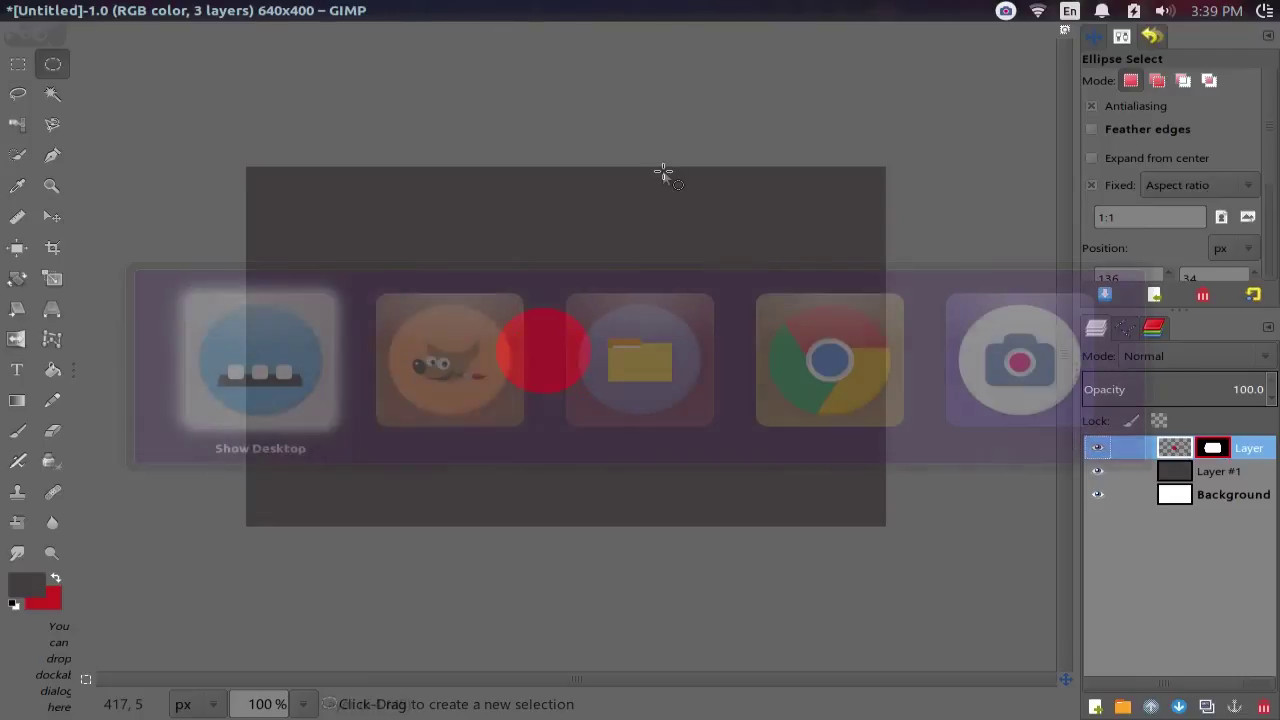
pyautogui.hotkey('alt', 'Tab')
pyautogui.hotkey('alt', 'Tab')
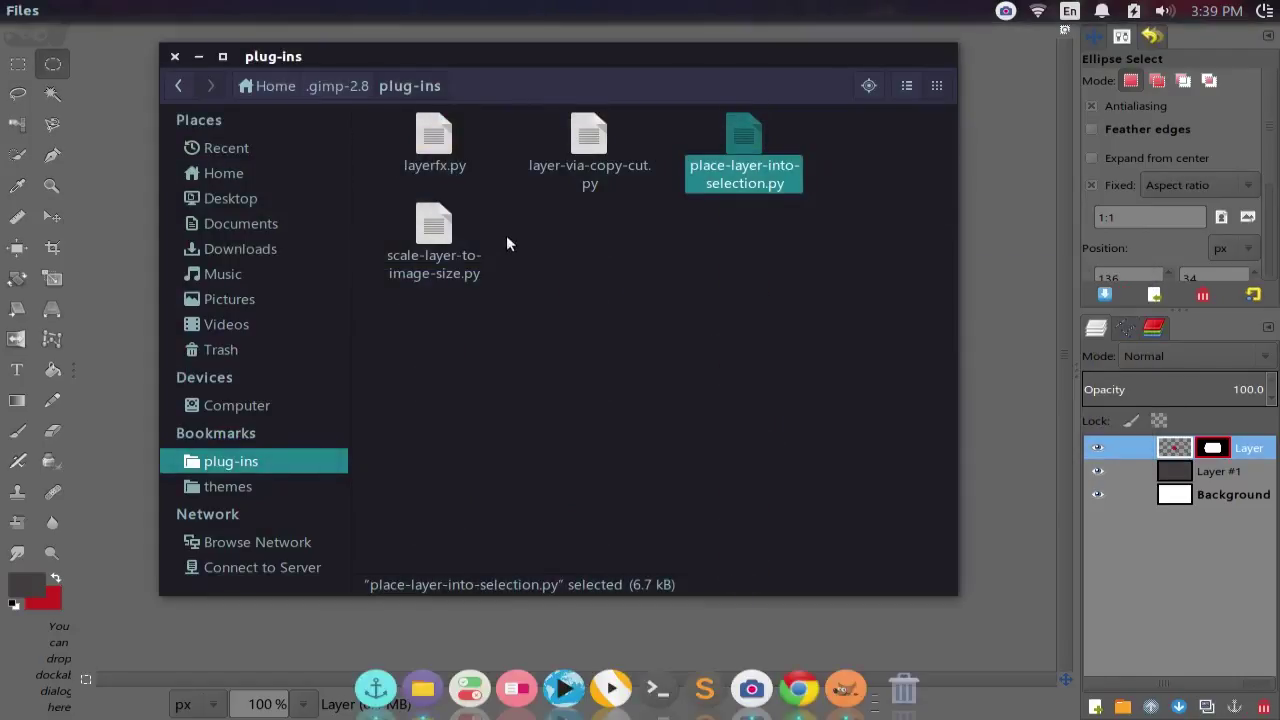
pyautogui.click(445, 147)
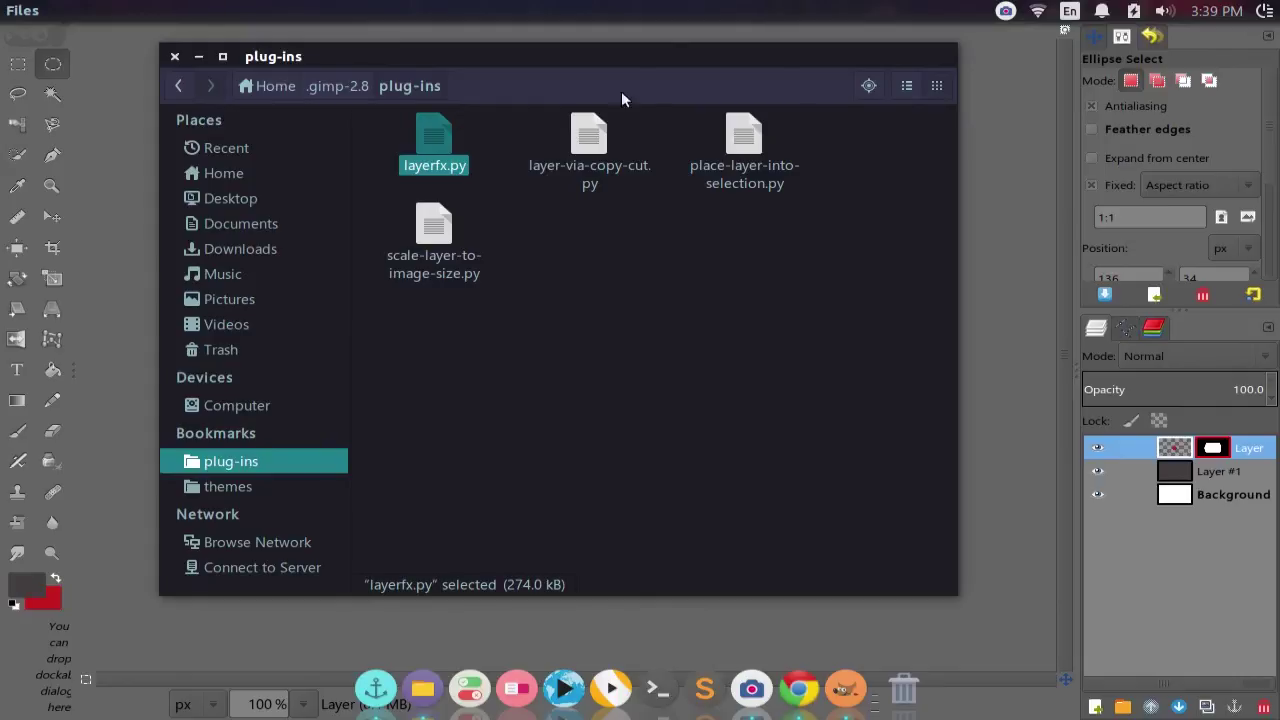
pyautogui.click(289, 90)
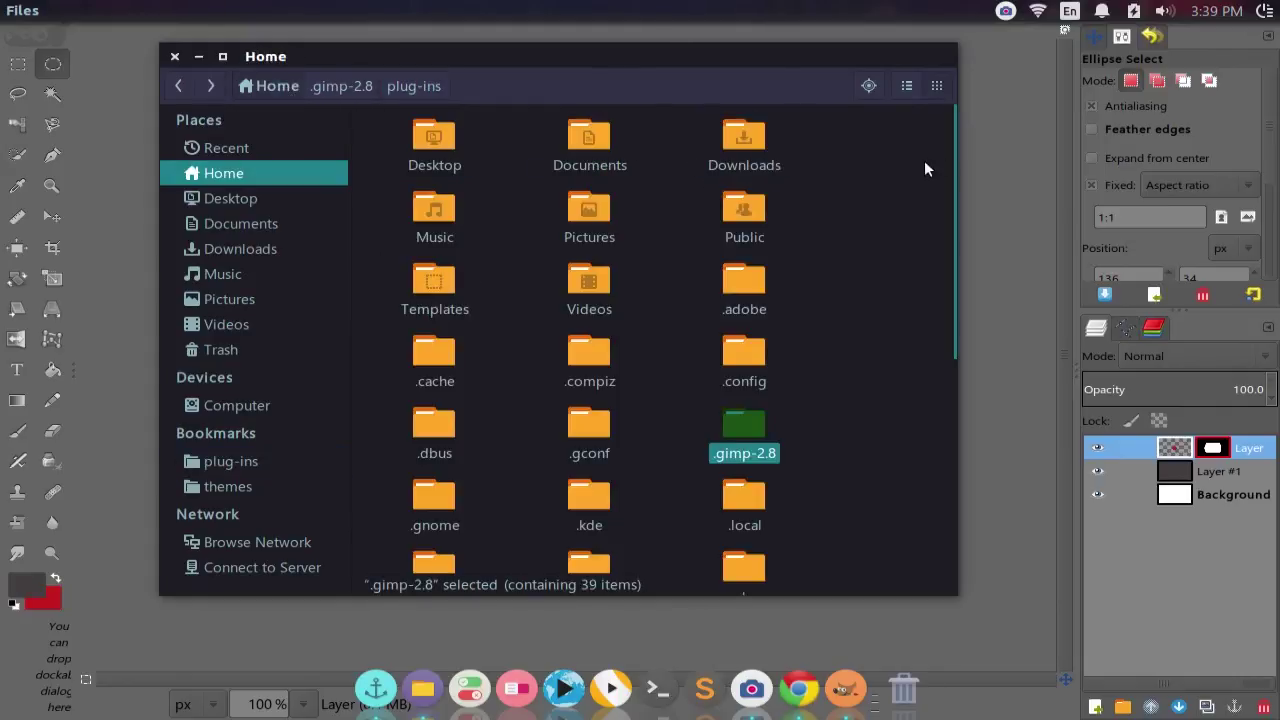
pyautogui.moveTo(966, 148)
pyautogui.mouseDown()
pyautogui.moveTo(946, 230)
pyautogui.moveTo(956, 428)
pyautogui.moveTo(956, 153)
pyautogui.mouseUp()
pyautogui.moveTo(600, 56); pyautogui.dragTo(606, 53)
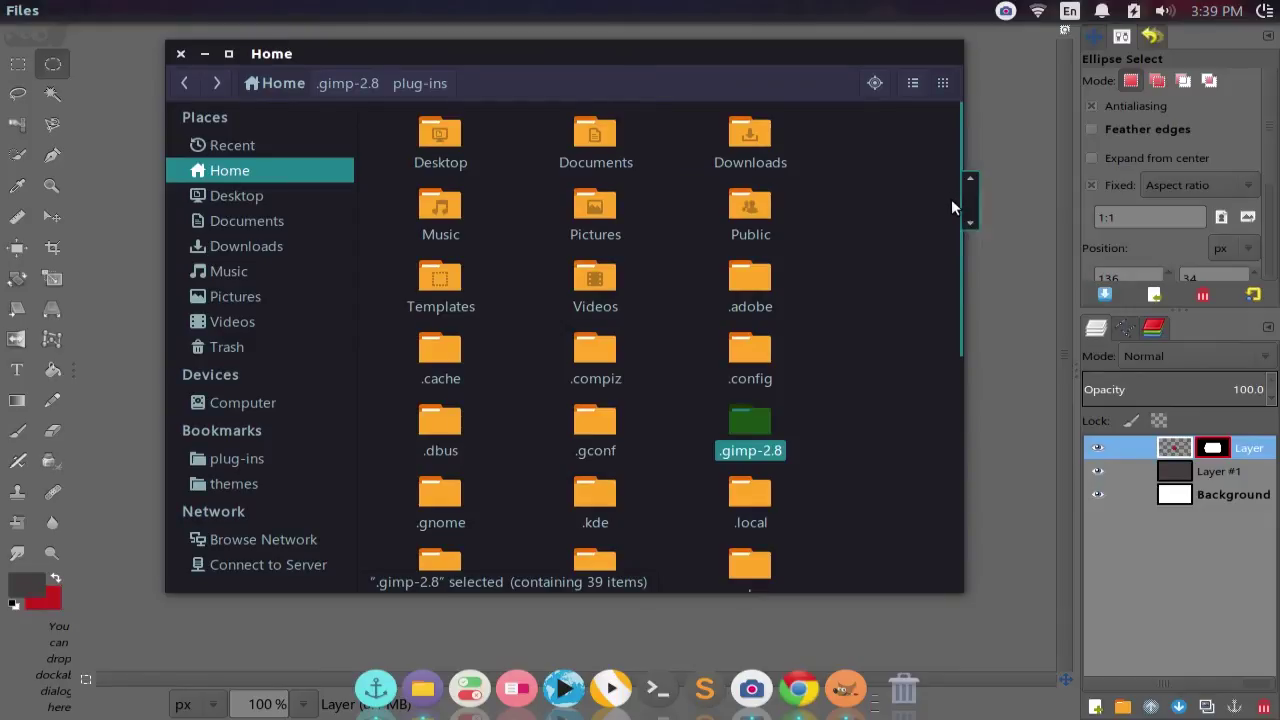
pyautogui.moveTo(971, 199); pyautogui.dragTo(976, 316)
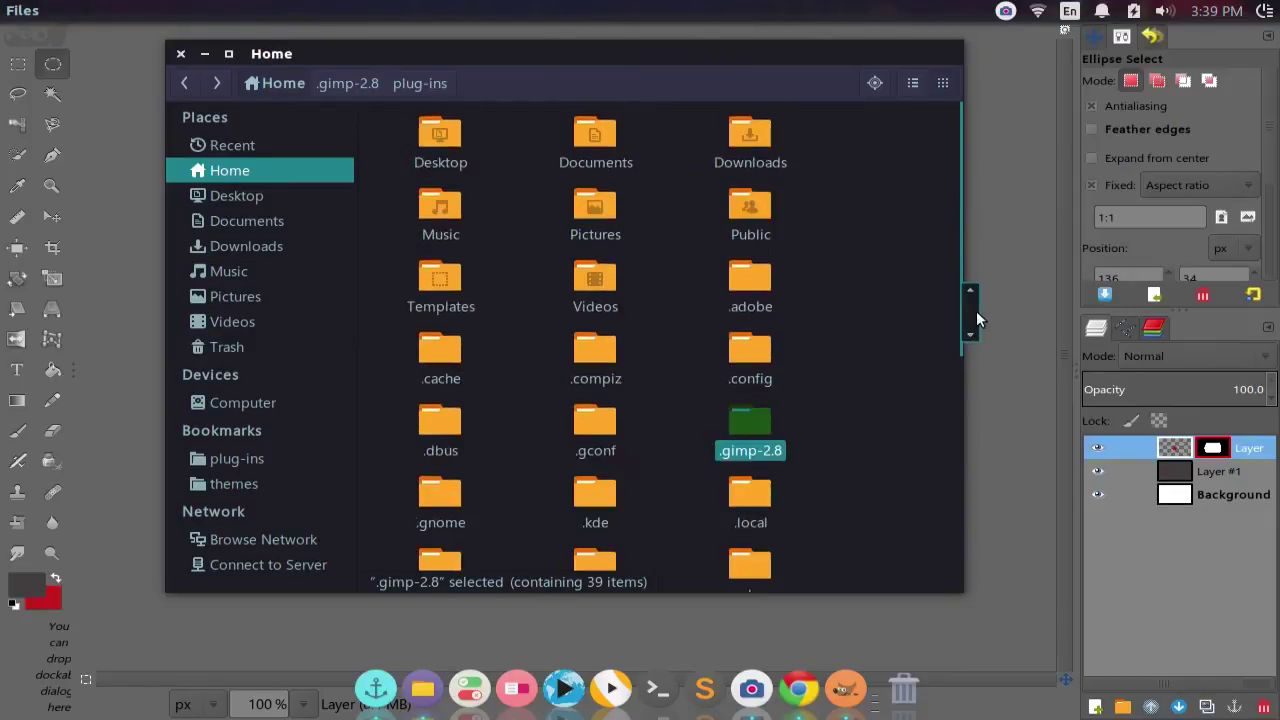
# Step: Open the plug-ins folder inside the hidden .gimp-2.8 folder
pyautogui.scroll(-5, 976, 318)
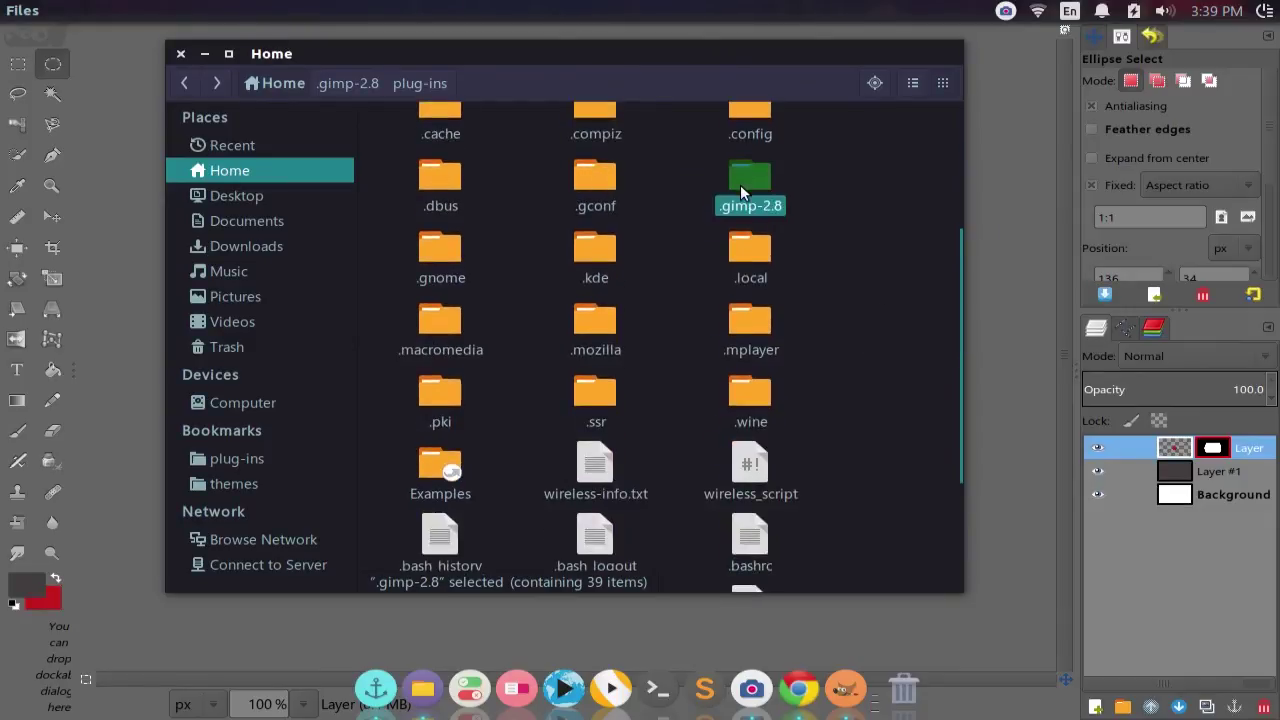
pyautogui.doubleClick(740, 188)
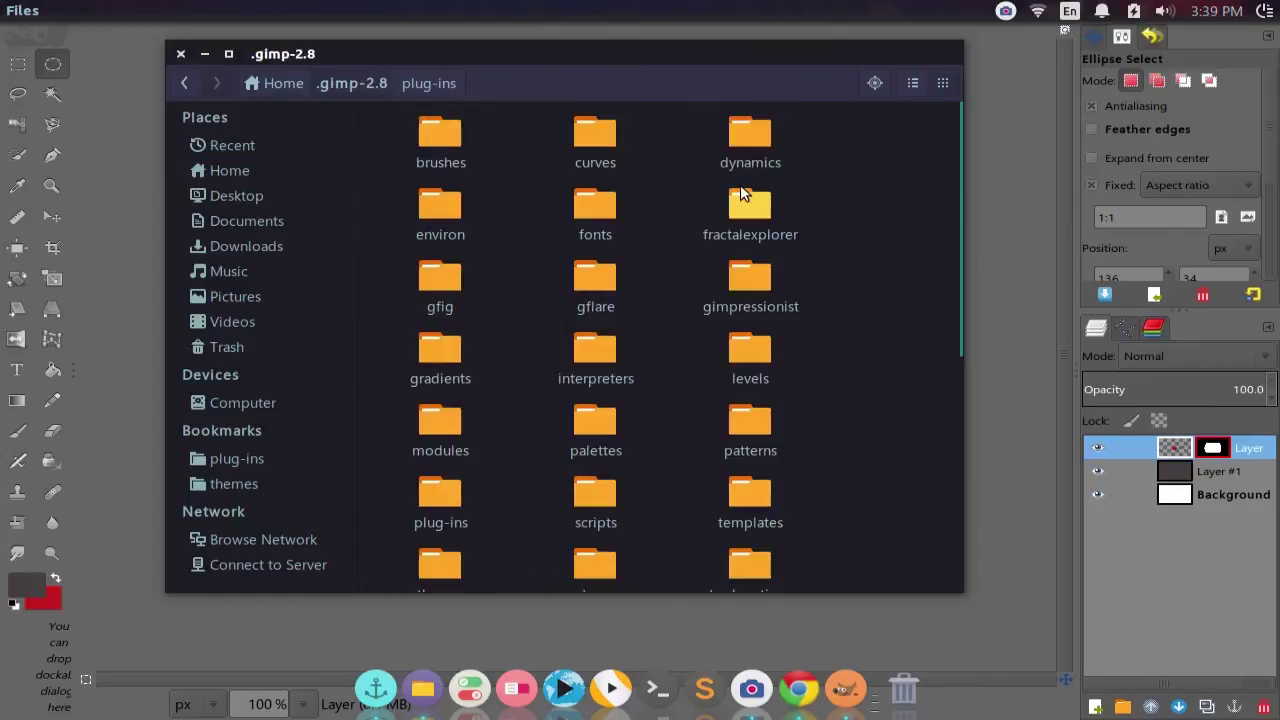
pyautogui.doubleClick(450, 507)
# Step: Check in the properties of scale-layer-to-image-size.py whether the file is allowed to execute as a program
pyautogui.click(450, 238)
pyautogui.rightClick(450, 238)
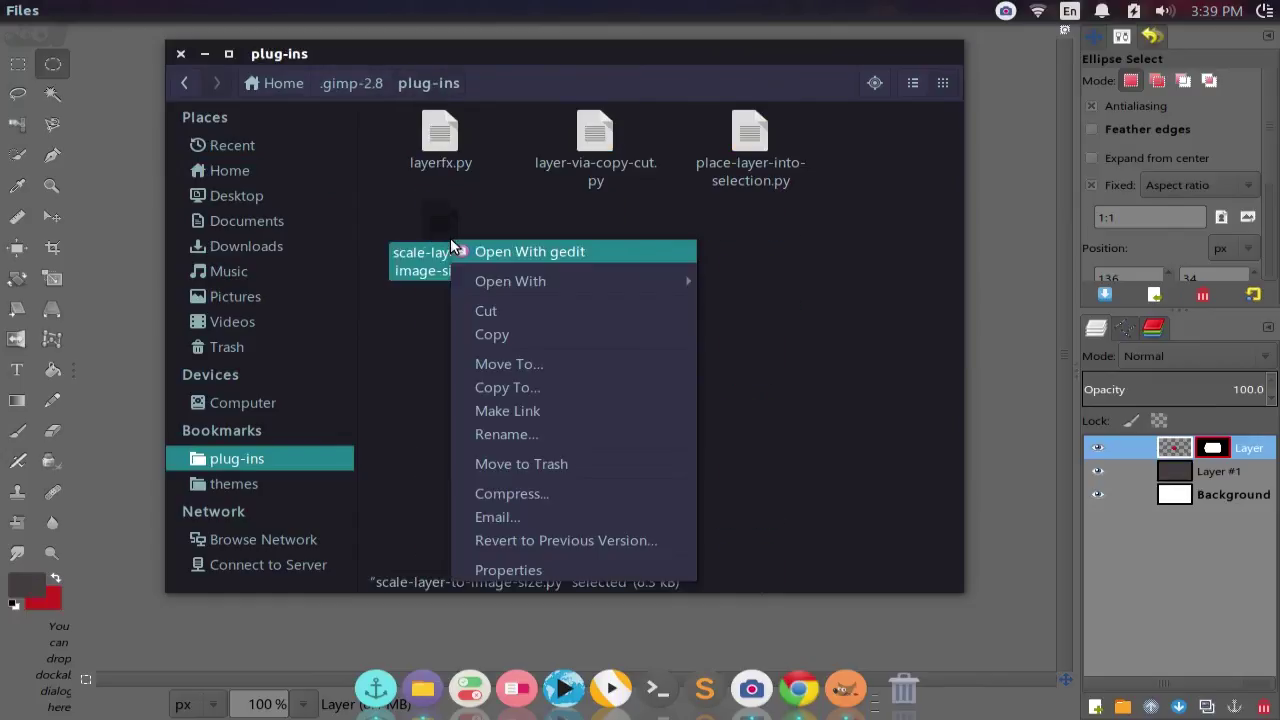
pyautogui.click(538, 568)
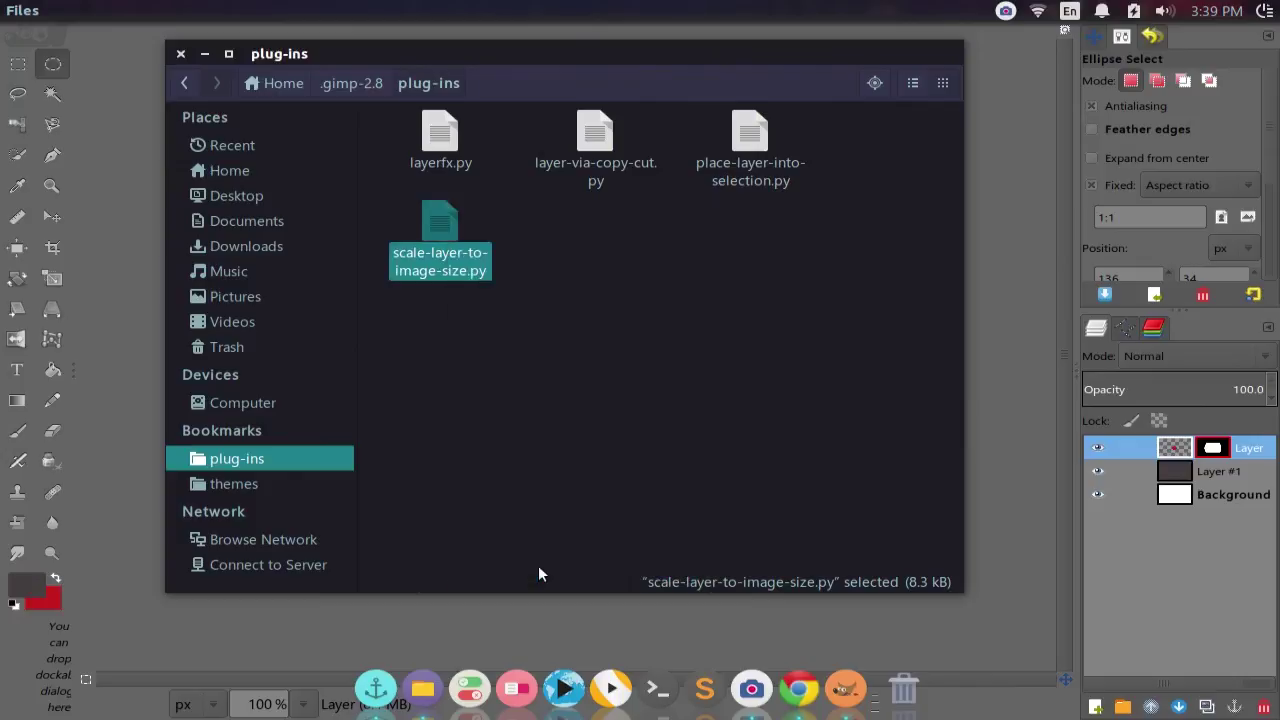
pyautogui.moveTo(613, 168); pyautogui.dragTo(565, 128)
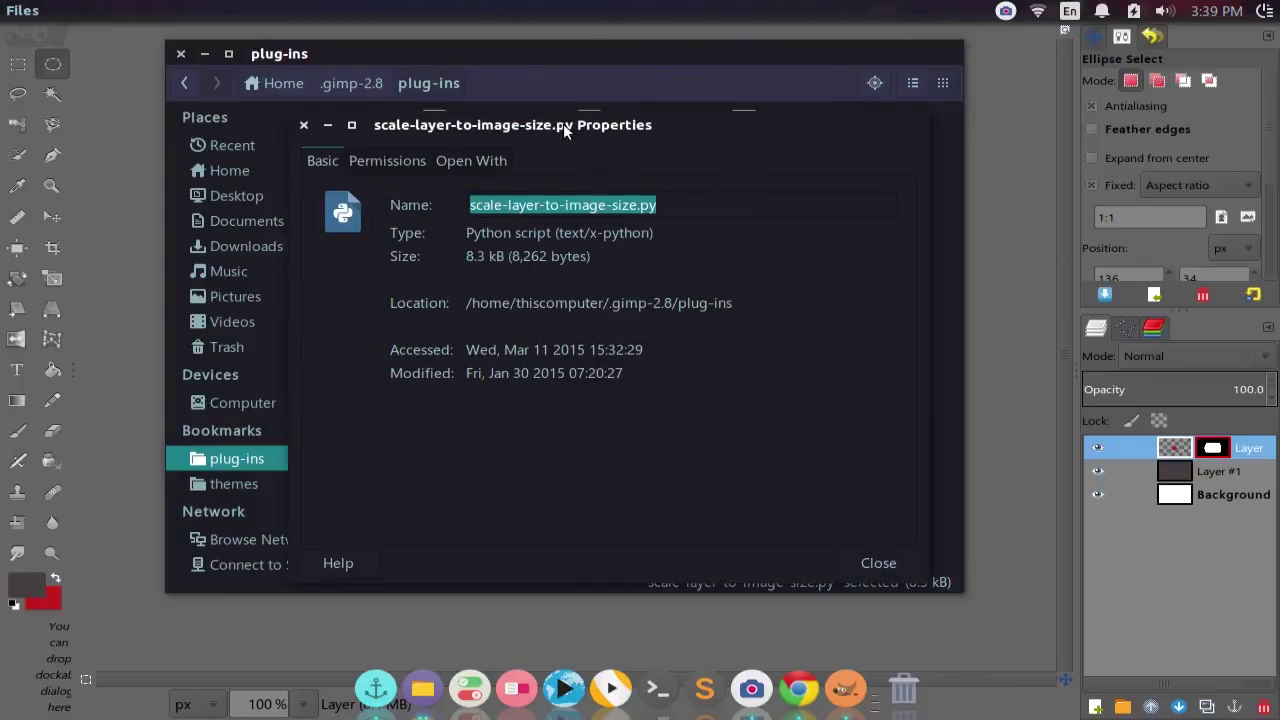
pyautogui.click(397, 161)
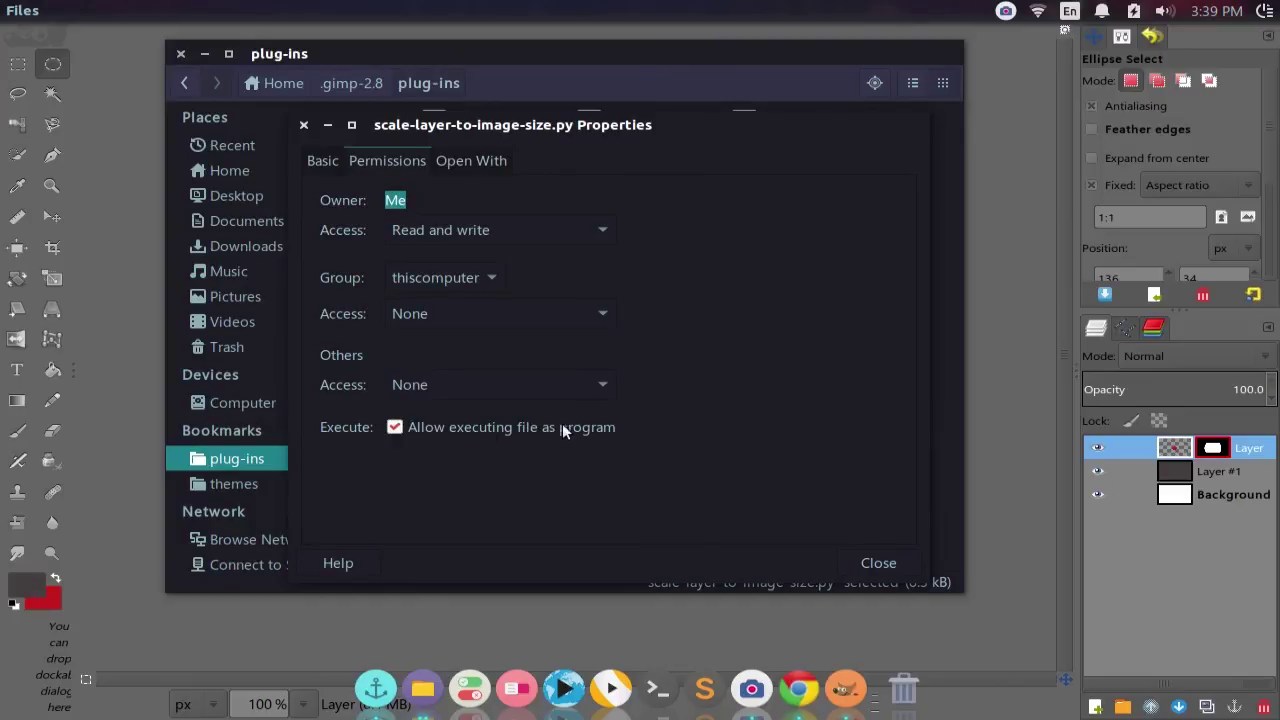
pyautogui.click(899, 564)
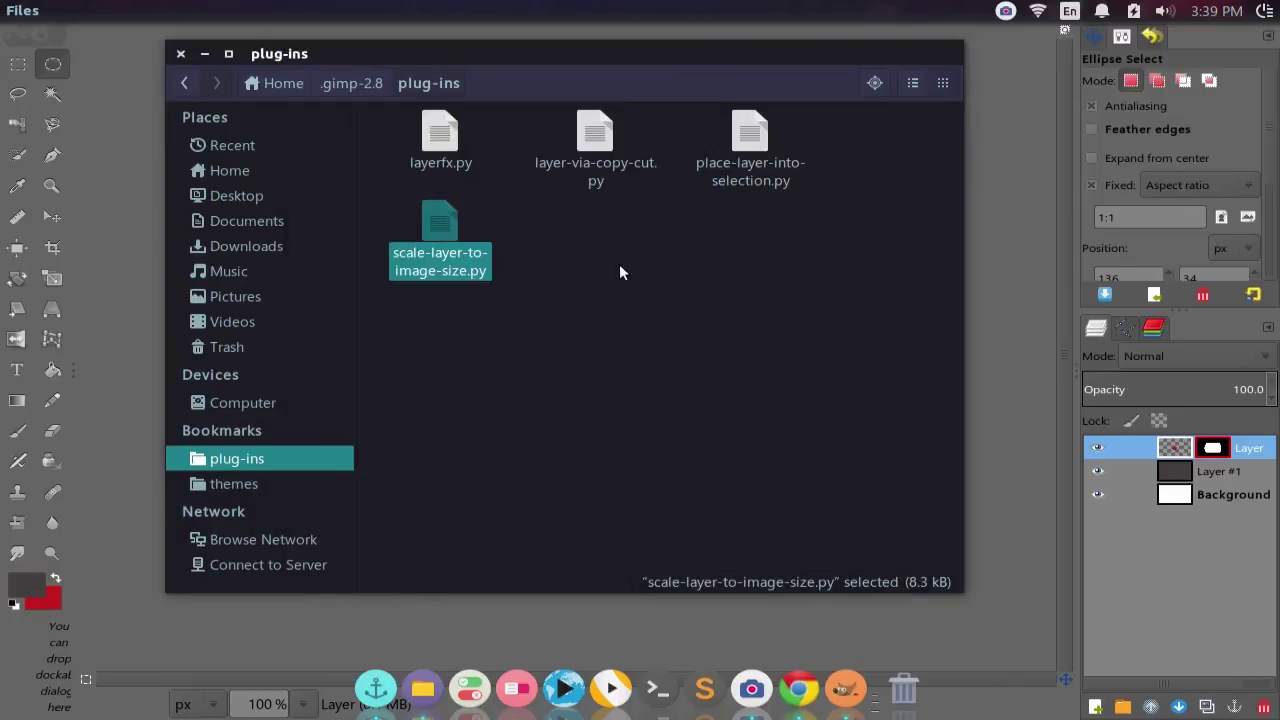
# Step: Select layer-via-copy-cut.py, go up to the .gimp-2.8 folder, and close the file window
pyautogui.click(631, 147)
pyautogui.click(594, 143)
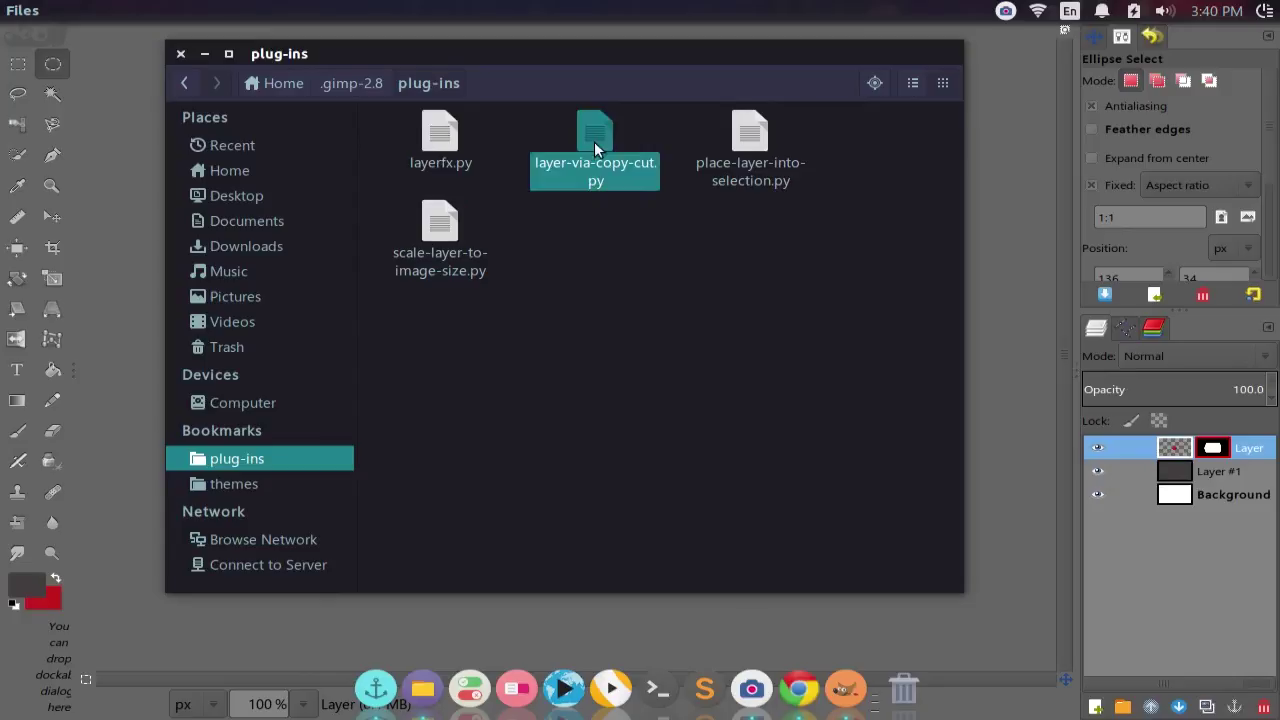
pyautogui.click(346, 83)
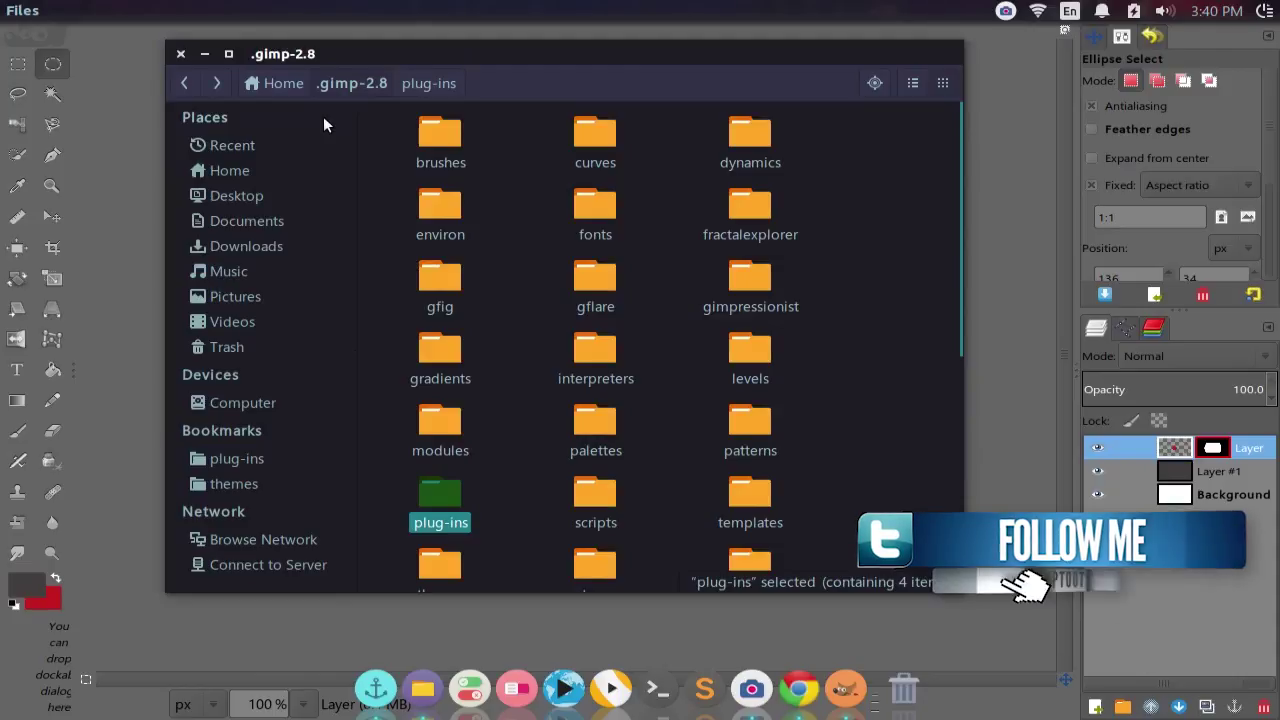
pyautogui.click(175, 54)
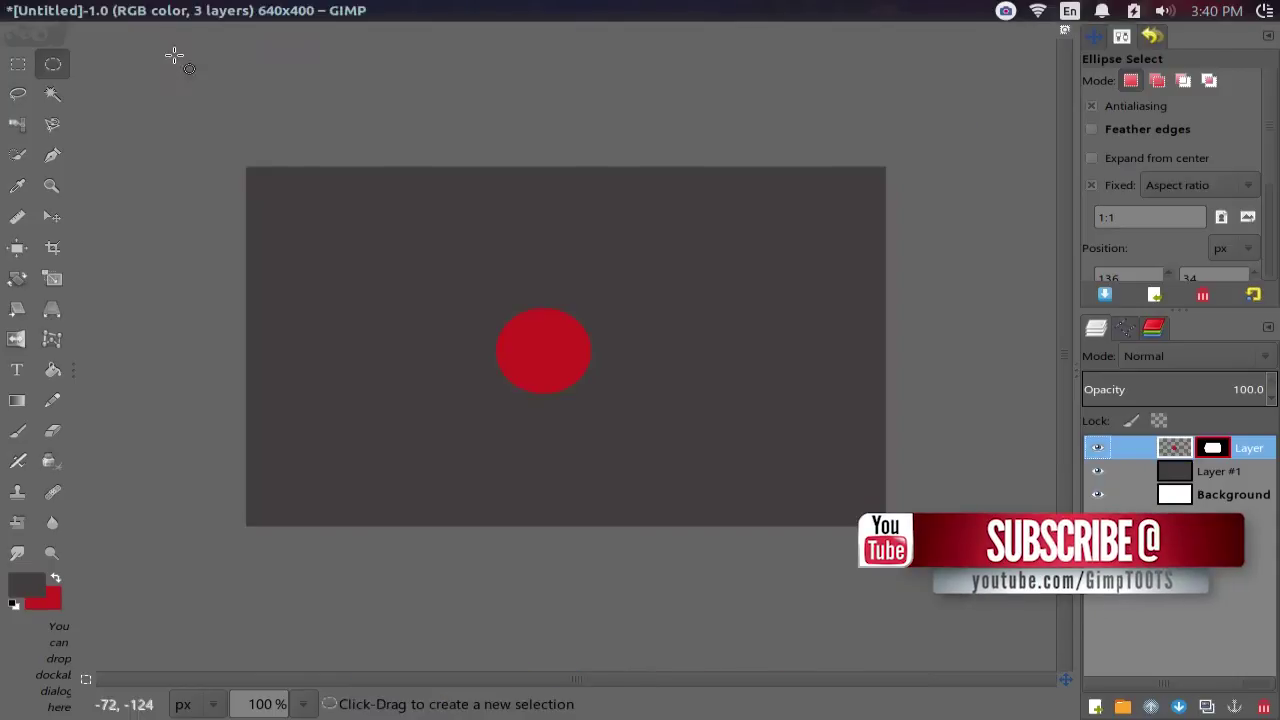
# Step: Look through the filter categories available in GIMP
pyautogui.click(474, 13)
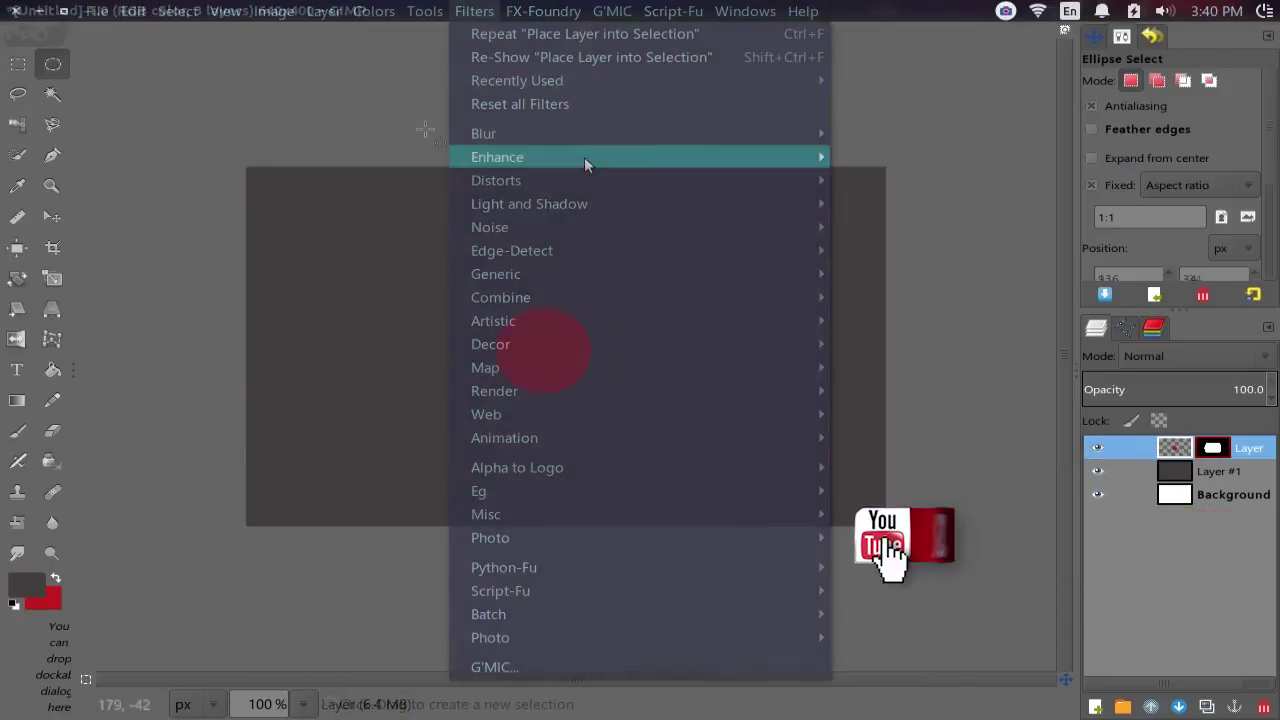